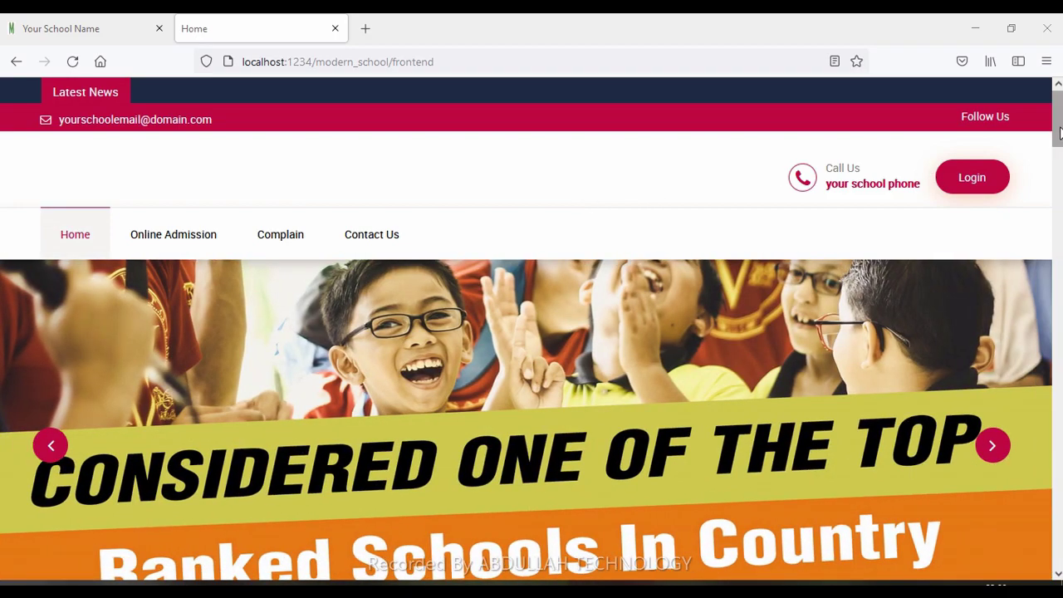
Look through the school website's home page, advancing the banner slides and viewing the facility highlights below them
{"action": "mouse_move", "coordinate": [1059, 133]}
{"action": "left_mouse_down"}
{"action": "mouse_move", "coordinate": [1057, 552]}
{"action": "mouse_move", "coordinate": [1057, 123]}
{"action": "left_mouse_up"}
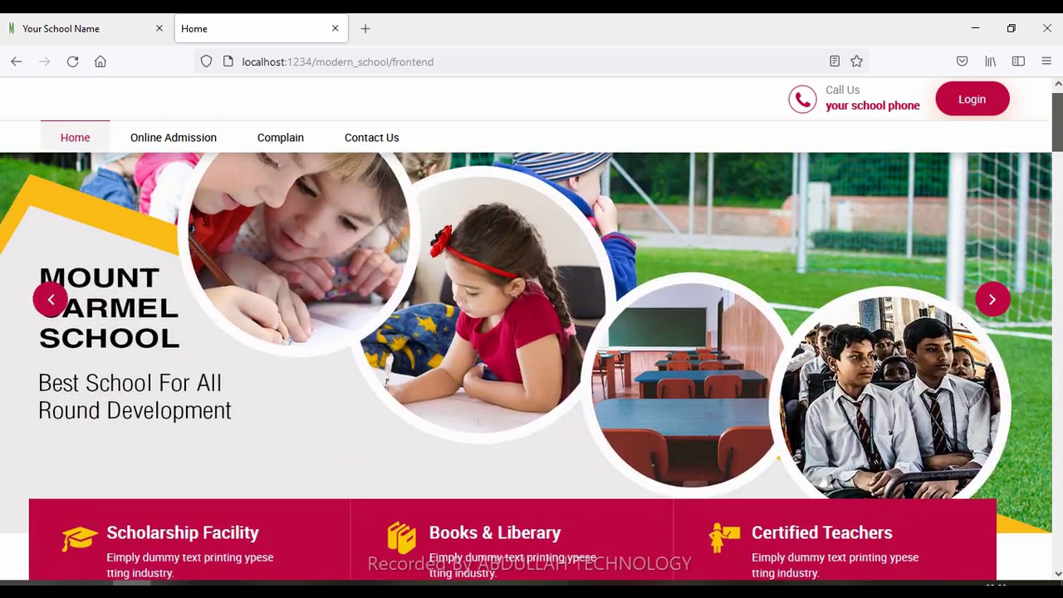
{"action": "left_click", "coordinate": [993, 303]}
{"action": "left_click", "coordinate": [992, 303]}
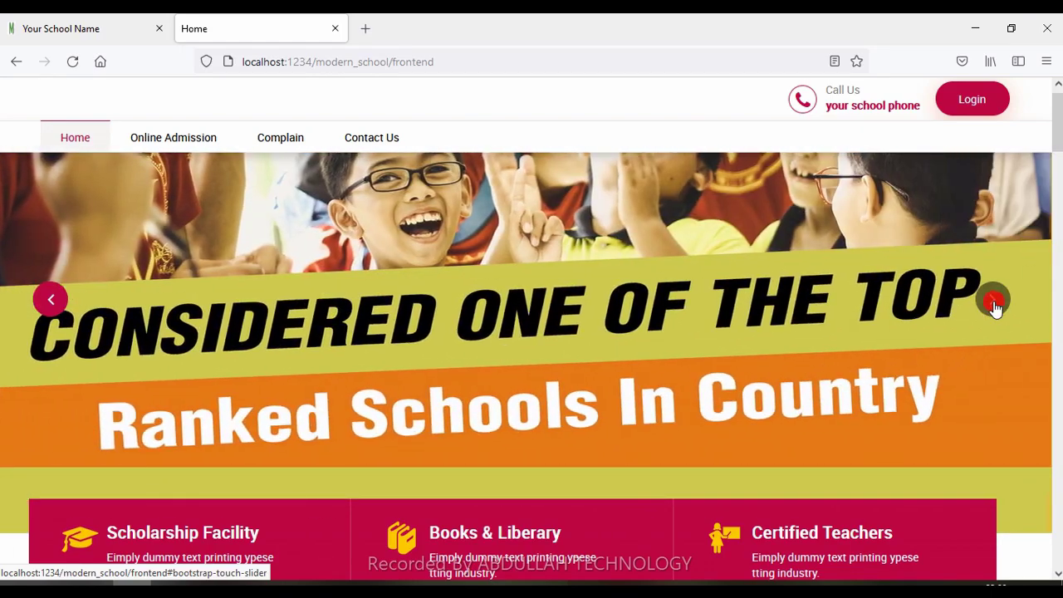
{"action": "left_click", "coordinate": [992, 303]}
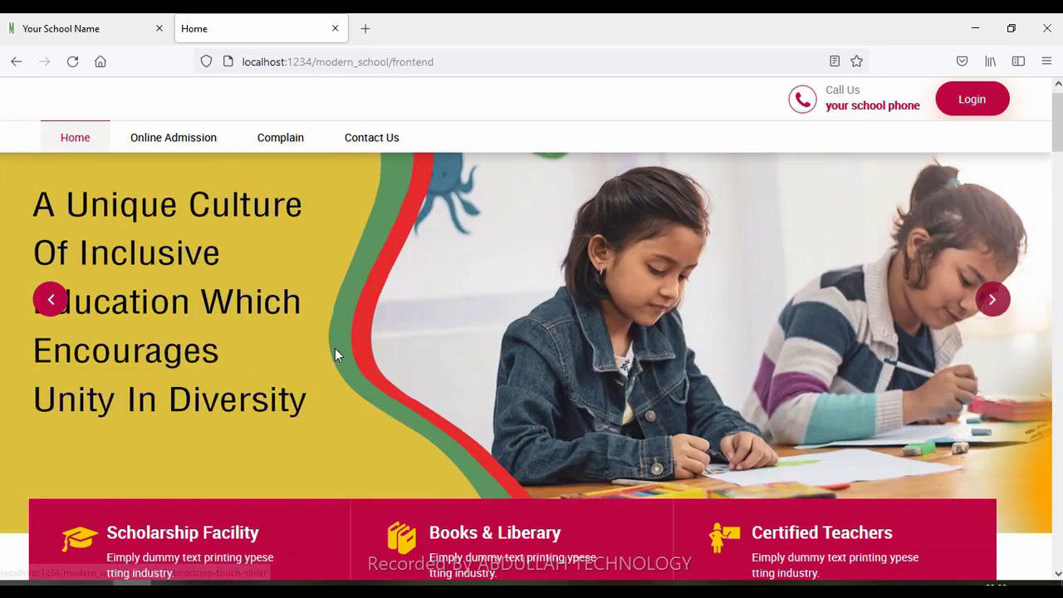
{"action": "left_click_drag", "start_coordinate": [1057, 123], "coordinate": [1005, 142]}
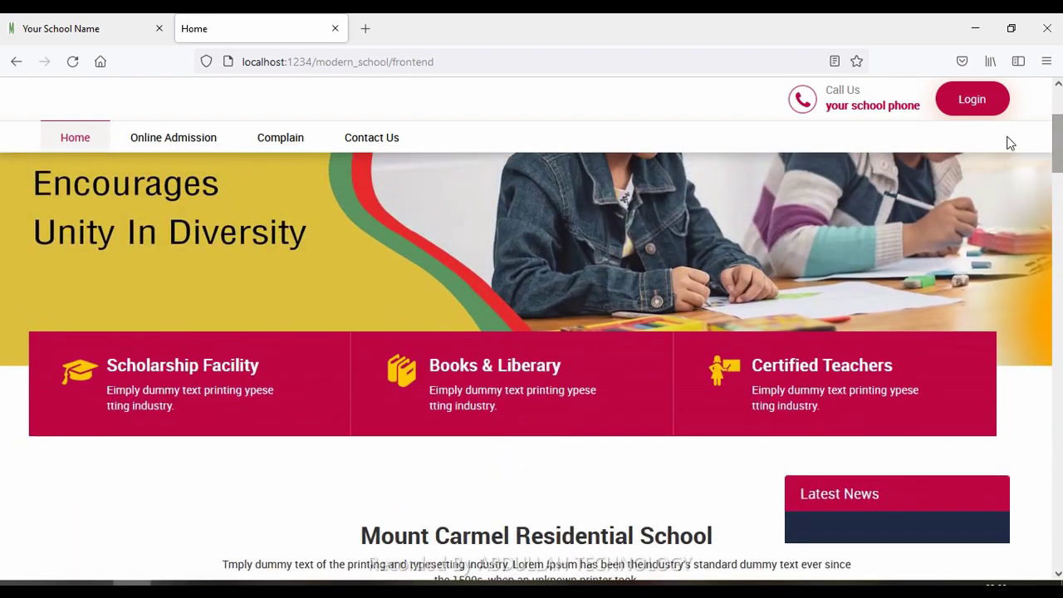
Open the Complain page of the school website and view its complaint form down to the submit option
{"action": "left_click", "coordinate": [280, 138]}
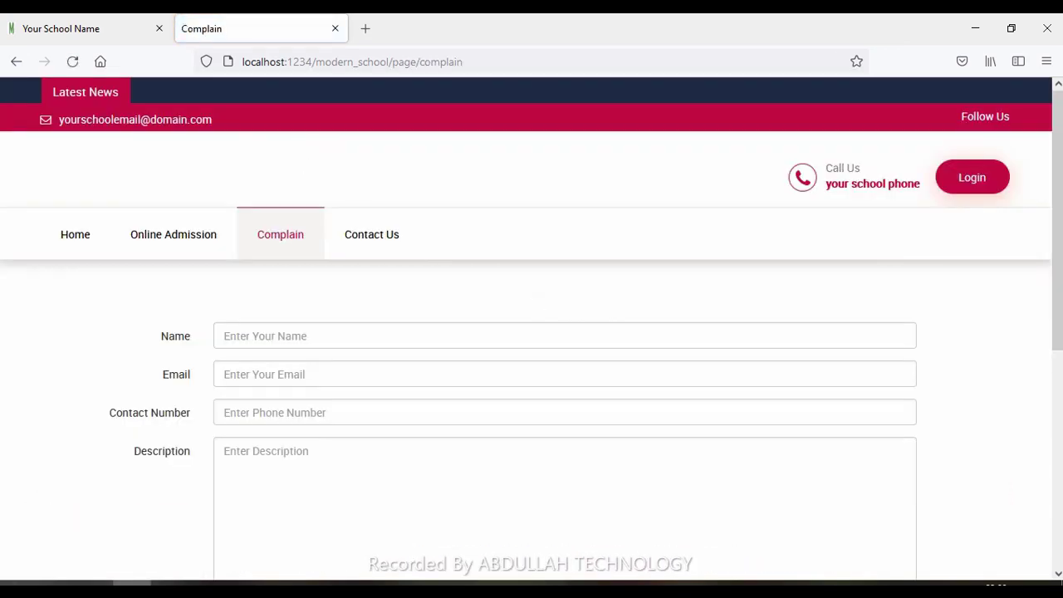
{"action": "left_click_drag", "start_coordinate": [1057, 273], "coordinate": [1060, 359]}
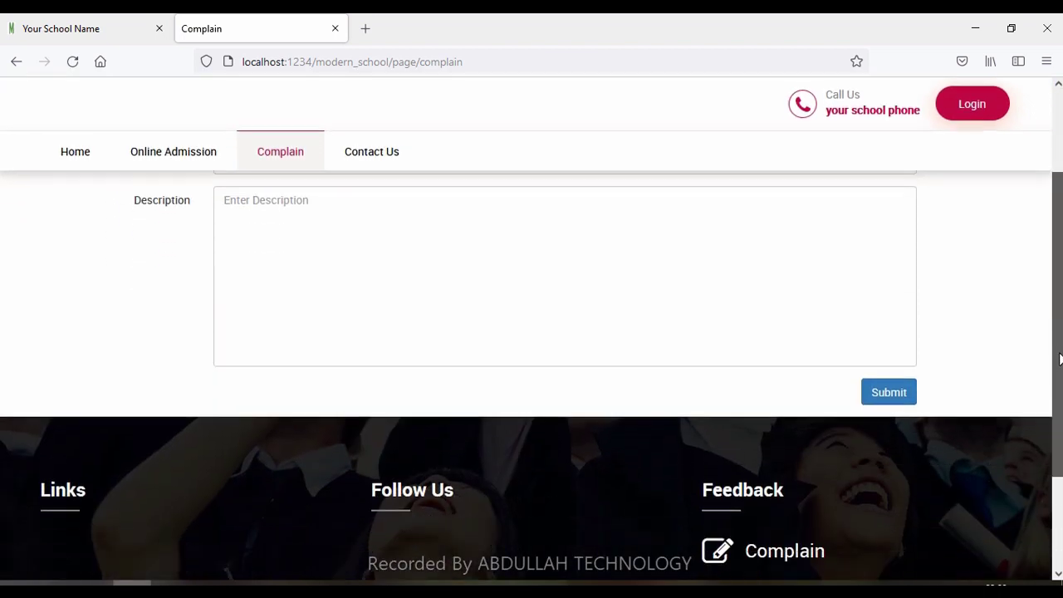
{"action": "scroll", "coordinate": [1059, 359], "scroll_direction": "up", "scroll_amount": 5}
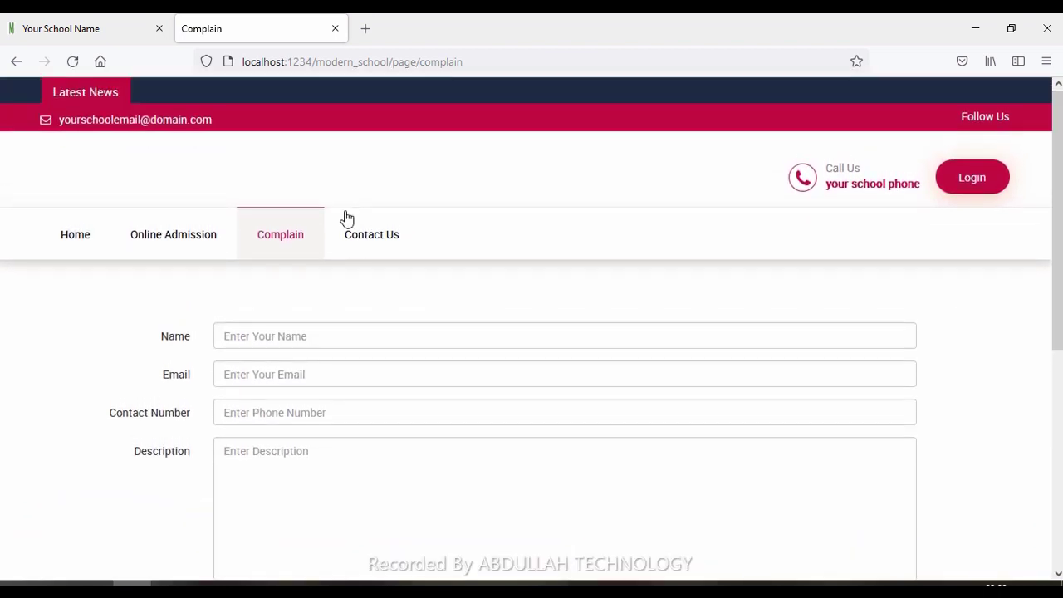
Open the Contact Us page and examine its query form, location, call and working hours boxes, and map
{"action": "left_click", "coordinate": [374, 244]}
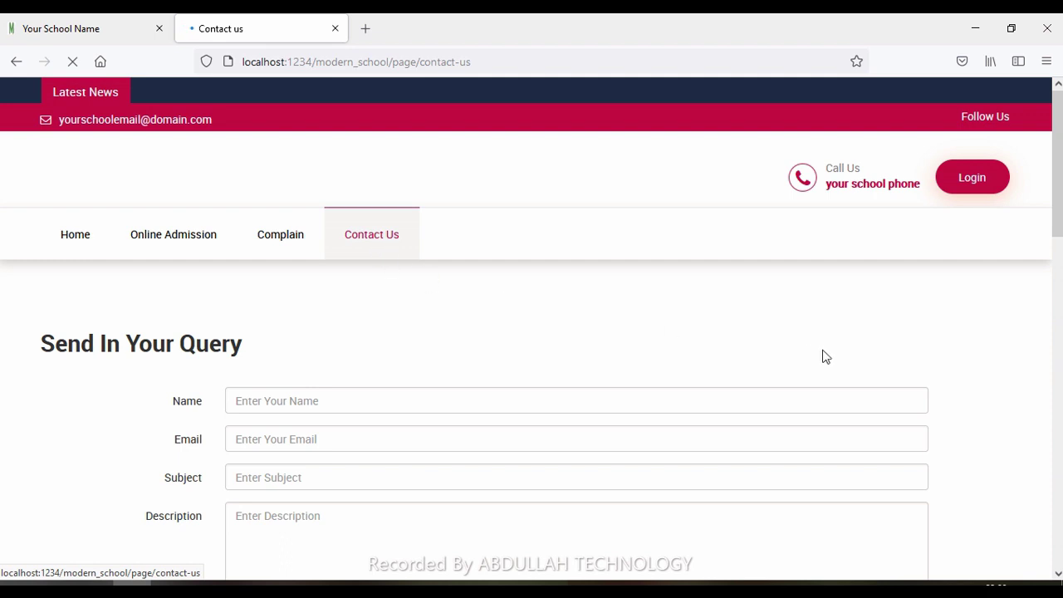
{"action": "scroll", "coordinate": [826, 356], "scroll_direction": "down", "scroll_amount": 5}
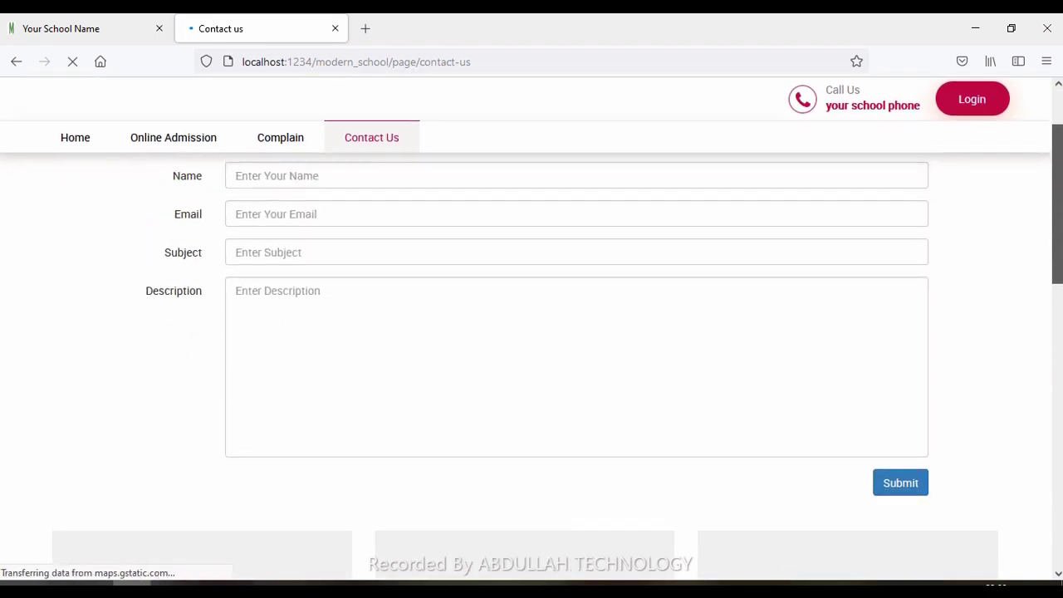
{"action": "scroll", "coordinate": [532, 332], "scroll_direction": "up", "scroll_amount": 1}
{"action": "scroll", "coordinate": [531, 333], "scroll_direction": "down", "scroll_amount": 2}
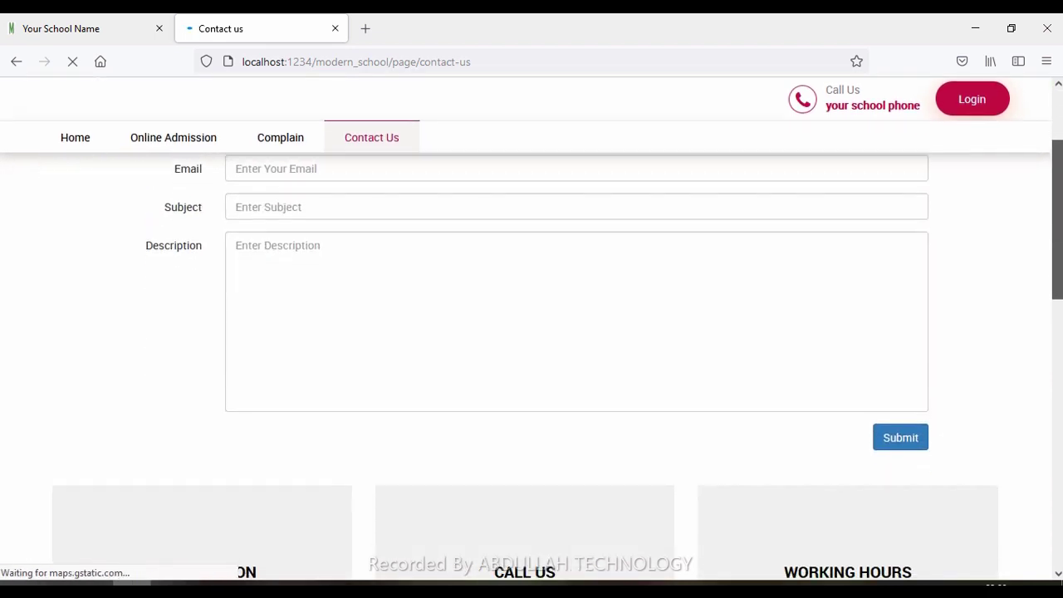
{"action": "scroll", "coordinate": [532, 332], "scroll_direction": "down", "scroll_amount": 4}
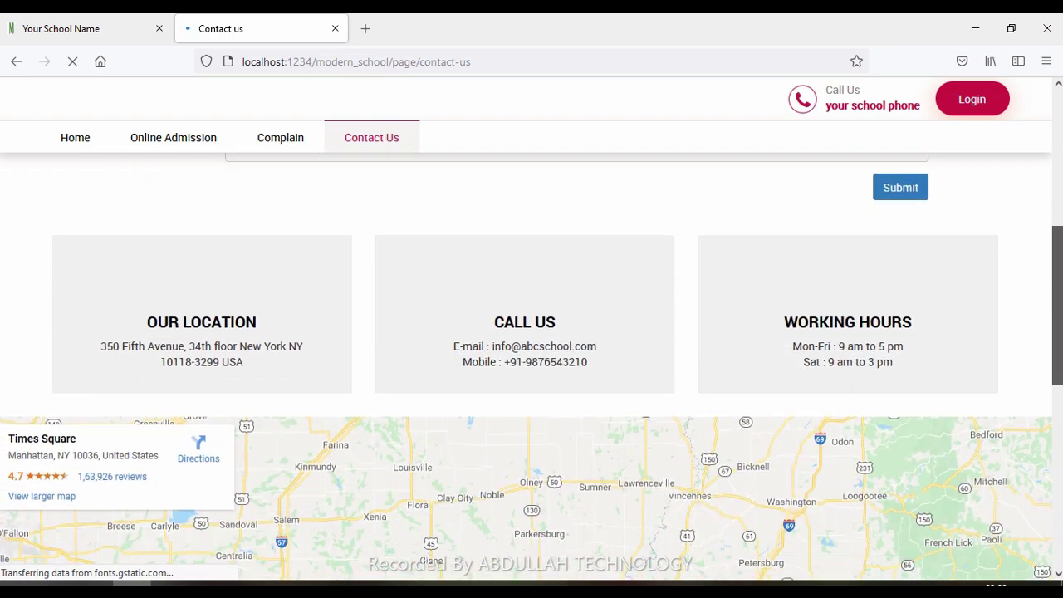
{"action": "scroll", "coordinate": [532, 332], "scroll_direction": "down", "scroll_amount": 1}
{"action": "scroll", "coordinate": [531, 332], "scroll_direction": "up", "scroll_amount": 2}
{"action": "scroll", "coordinate": [532, 332], "scroll_direction": "down", "scroll_amount": 2}
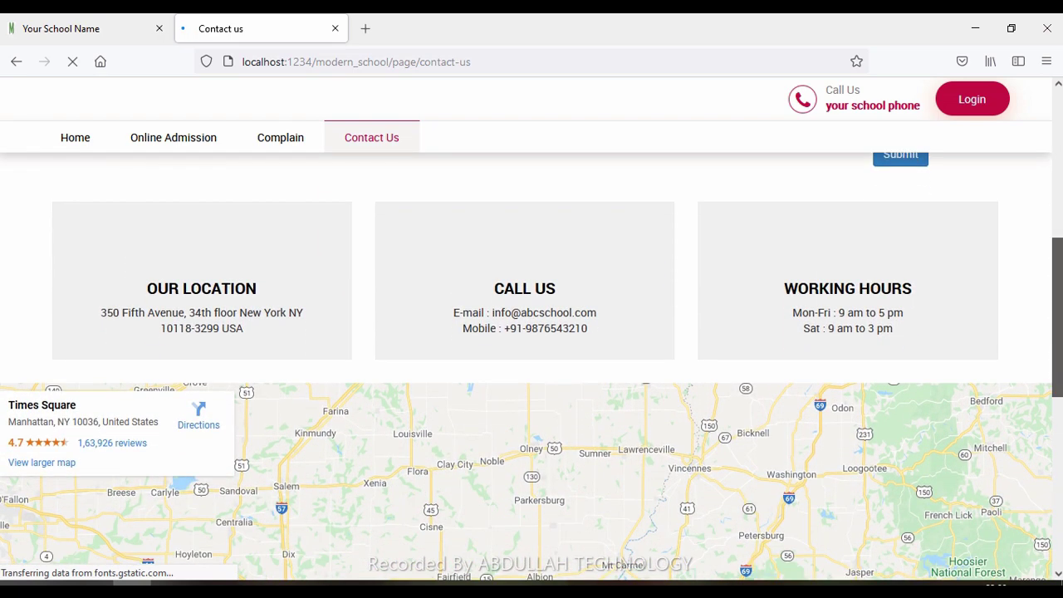
{"action": "scroll", "coordinate": [531, 332], "scroll_direction": "down", "scroll_amount": 3}
{"action": "scroll", "coordinate": [531, 332], "scroll_direction": "down", "scroll_amount": 1}
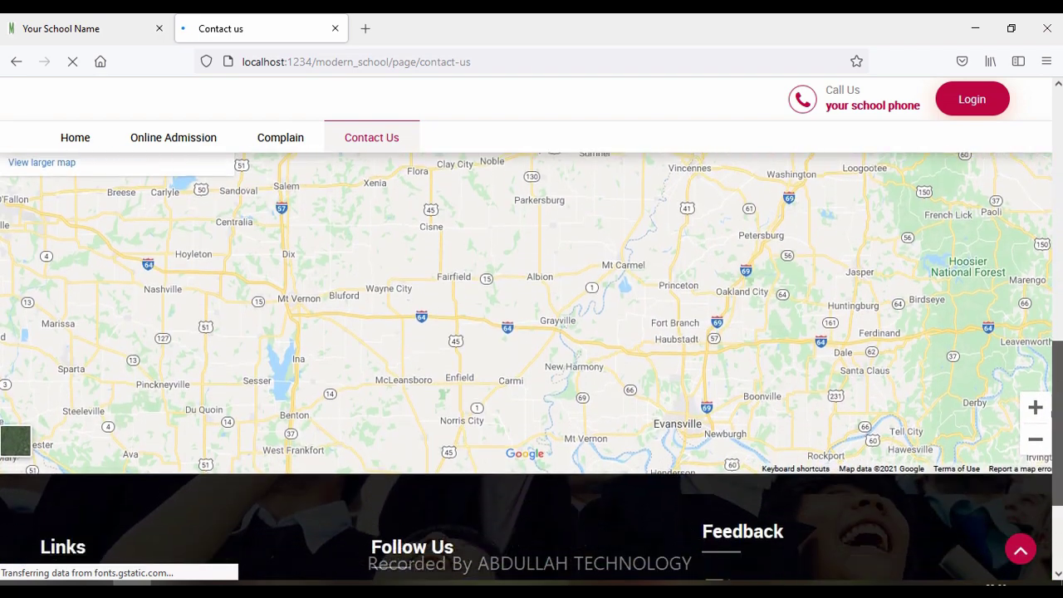
{"action": "scroll", "coordinate": [279, 276], "scroll_direction": "down", "scroll_amount": 2}
{"action": "scroll", "coordinate": [279, 276], "scroll_direction": "up", "scroll_amount": 15}
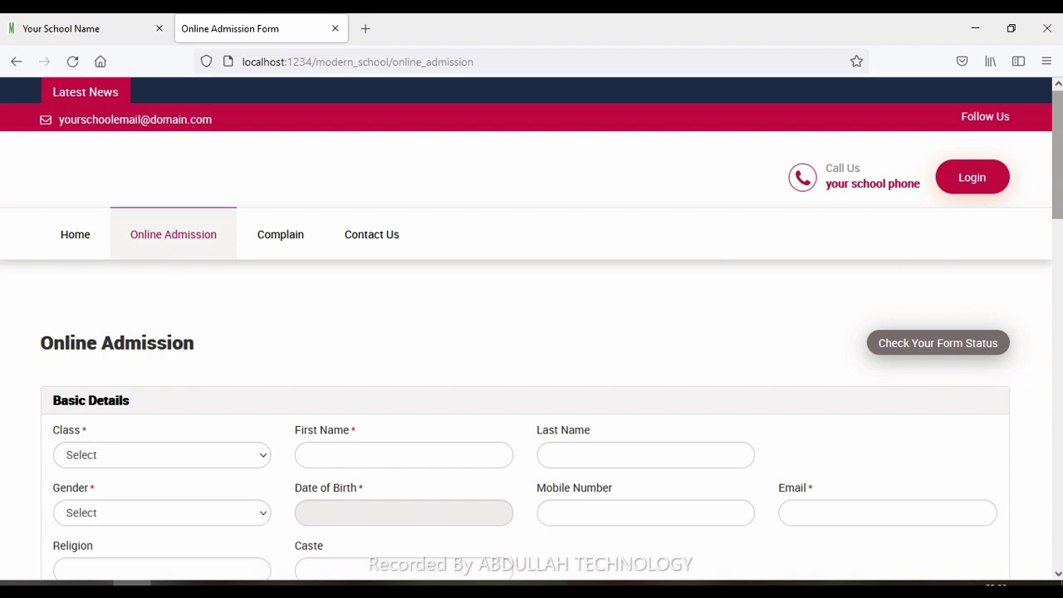
Examine the Online Admission form from the basic, parent and guardian details through to the address, miscellaneous and document upload sections
{"action": "scroll", "coordinate": [532, 332], "scroll_direction": "down", "scroll_amount": 3}
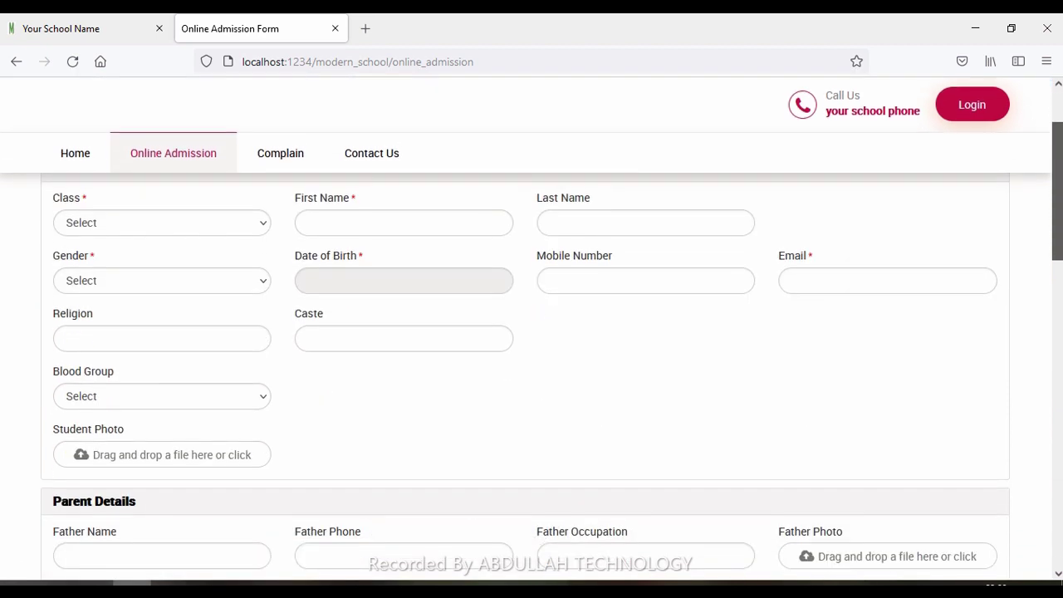
{"action": "scroll", "coordinate": [531, 332], "scroll_direction": "up", "scroll_amount": 1}
{"action": "scroll", "coordinate": [531, 332], "scroll_direction": "up", "scroll_amount": 1}
{"action": "scroll", "coordinate": [531, 333], "scroll_direction": "down", "scroll_amount": 2}
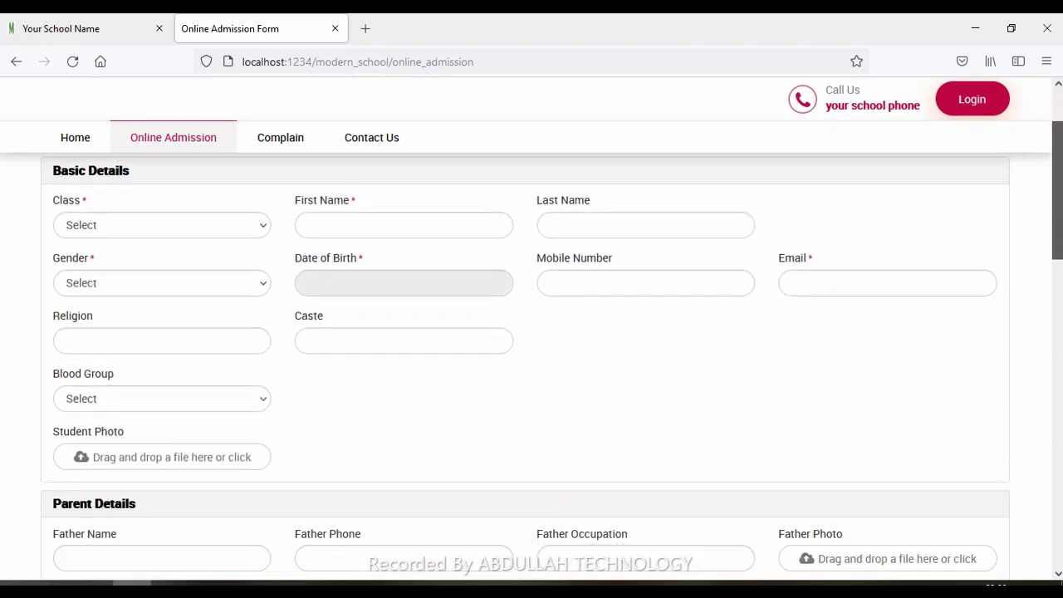
{"action": "scroll", "coordinate": [532, 332], "scroll_direction": "up", "scroll_amount": 2}
{"action": "scroll", "coordinate": [532, 333], "scroll_direction": "down", "scroll_amount": 1}
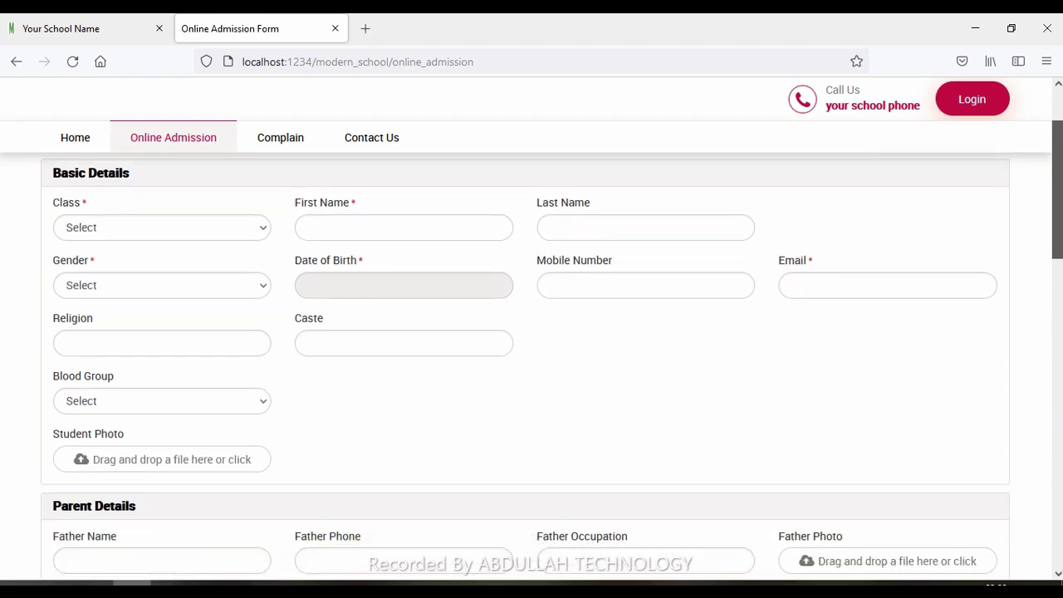
{"action": "scroll", "coordinate": [531, 332], "scroll_direction": "down", "scroll_amount": 2}
{"action": "scroll", "coordinate": [532, 332], "scroll_direction": "down", "scroll_amount": 3}
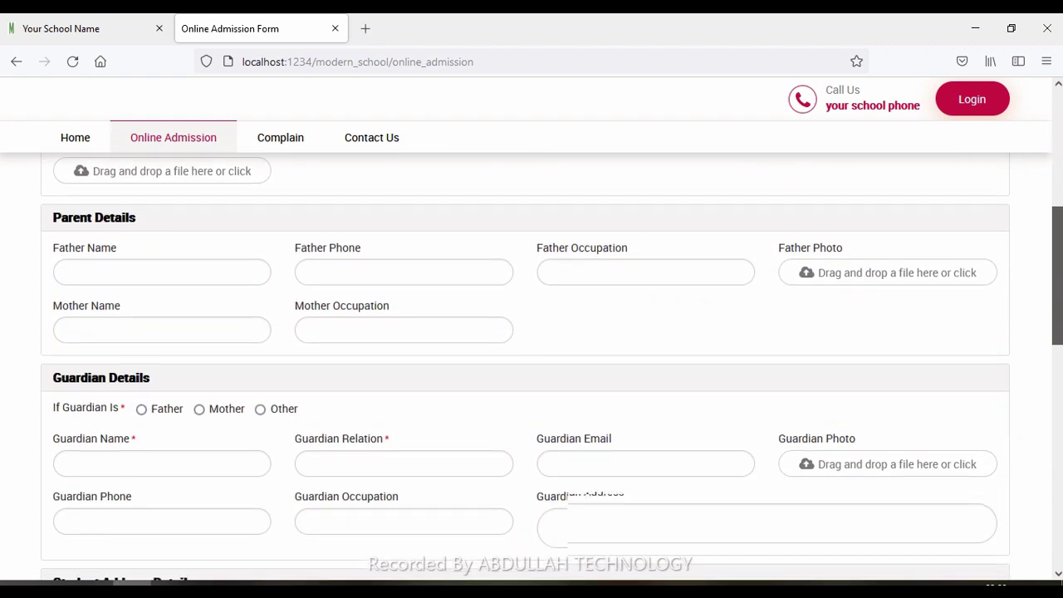
{"action": "scroll", "coordinate": [531, 332], "scroll_direction": "down", "scroll_amount": 1}
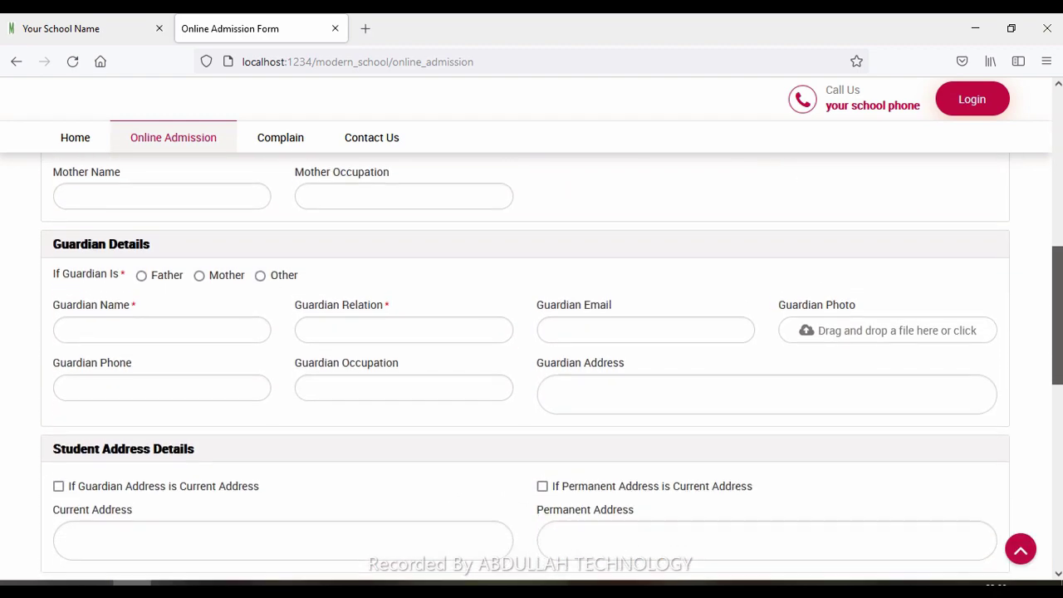
{"action": "scroll", "coordinate": [531, 332], "scroll_direction": "down", "scroll_amount": 2}
{"action": "scroll", "coordinate": [532, 366], "scroll_direction": "down", "scroll_amount": 2}
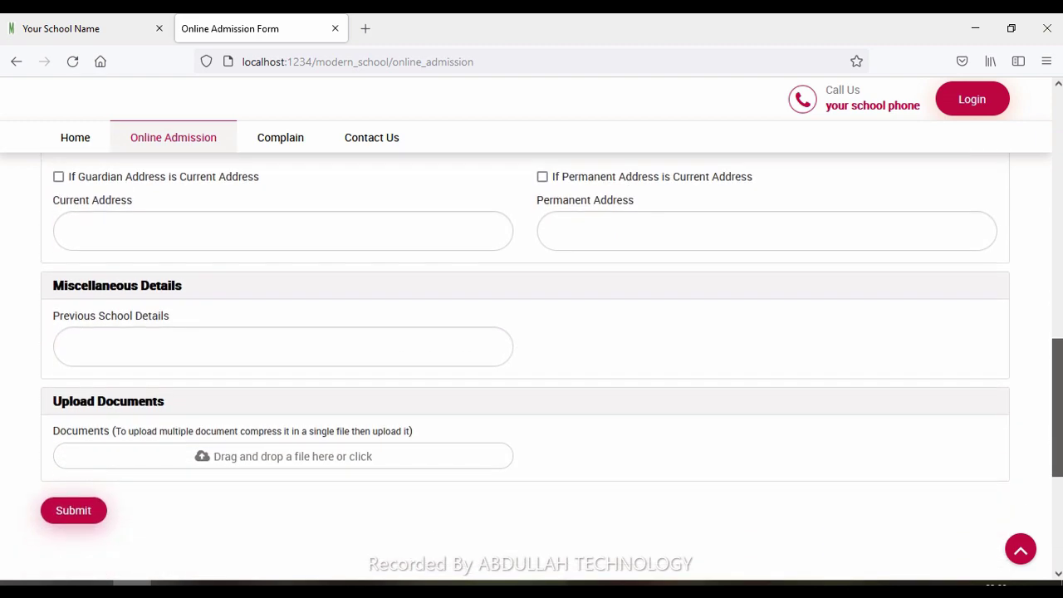
{"action": "scroll", "coordinate": [531, 365], "scroll_direction": "down", "scroll_amount": 3}
{"action": "scroll", "coordinate": [532, 366], "scroll_direction": "up", "scroll_amount": 12}
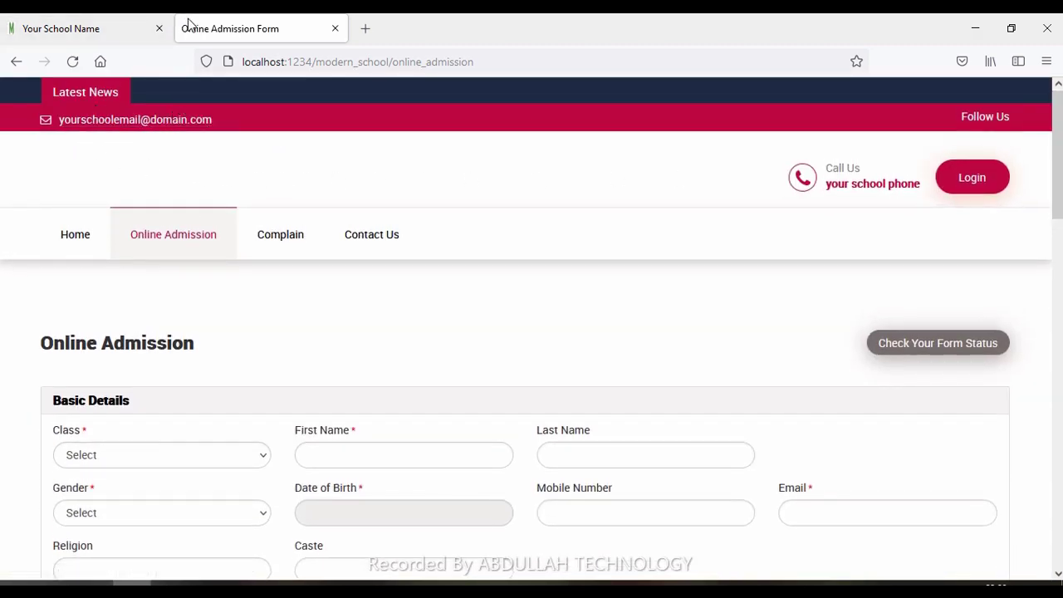
Switch to the school's admin dashboard and log out of the Super Admin account
{"action": "left_click", "coordinate": [114, 17]}
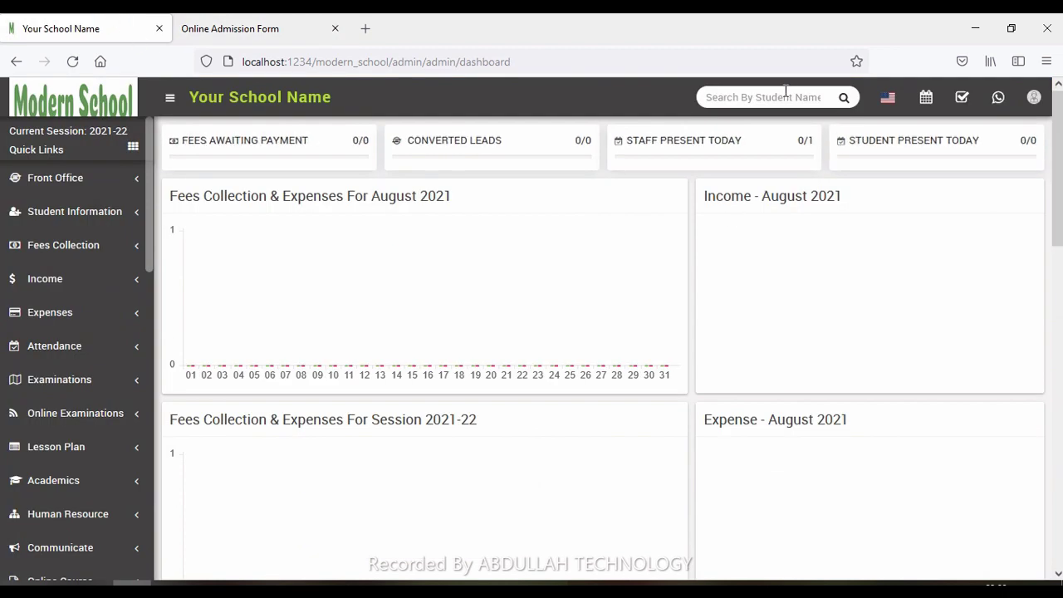
{"action": "left_click", "coordinate": [1034, 97]}
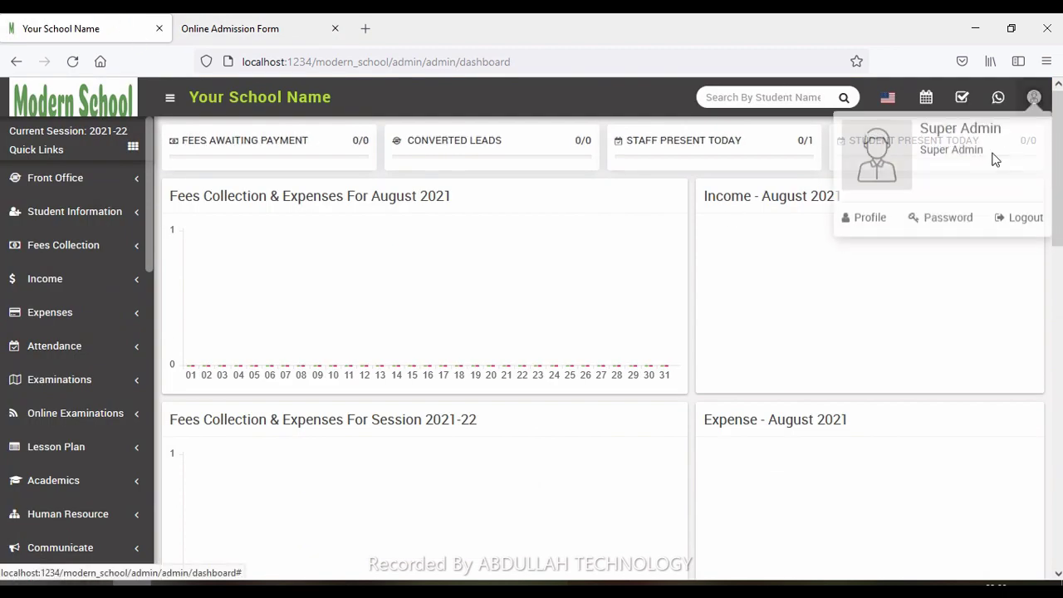
{"action": "left_click", "coordinate": [1015, 224]}
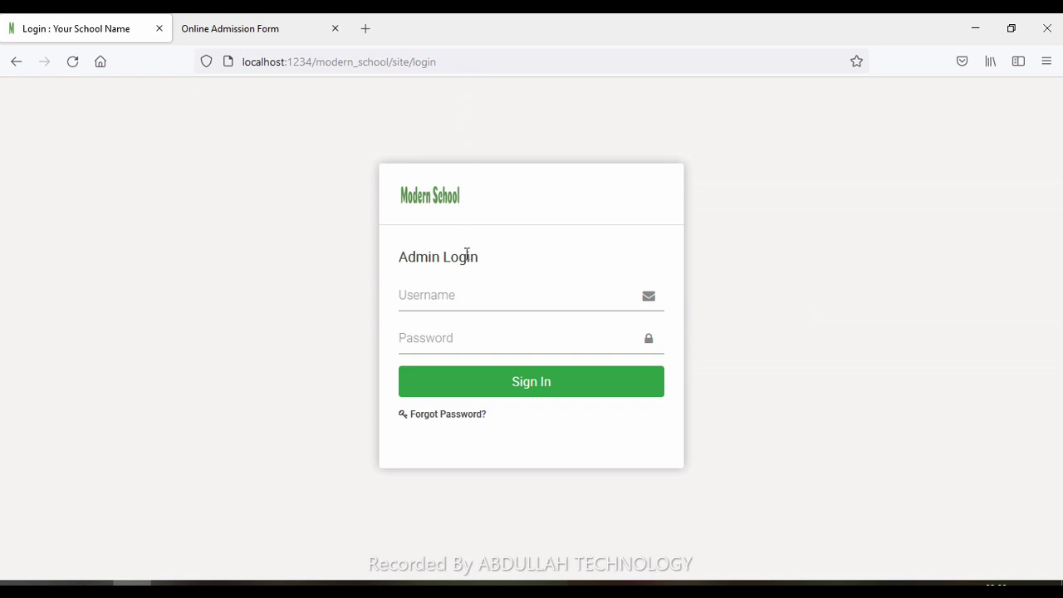
Sign in to the admin login with the first suggested e-mail and the account password, and dismiss the browser's save-login prompt
{"action": "left_click", "coordinate": [469, 294]}
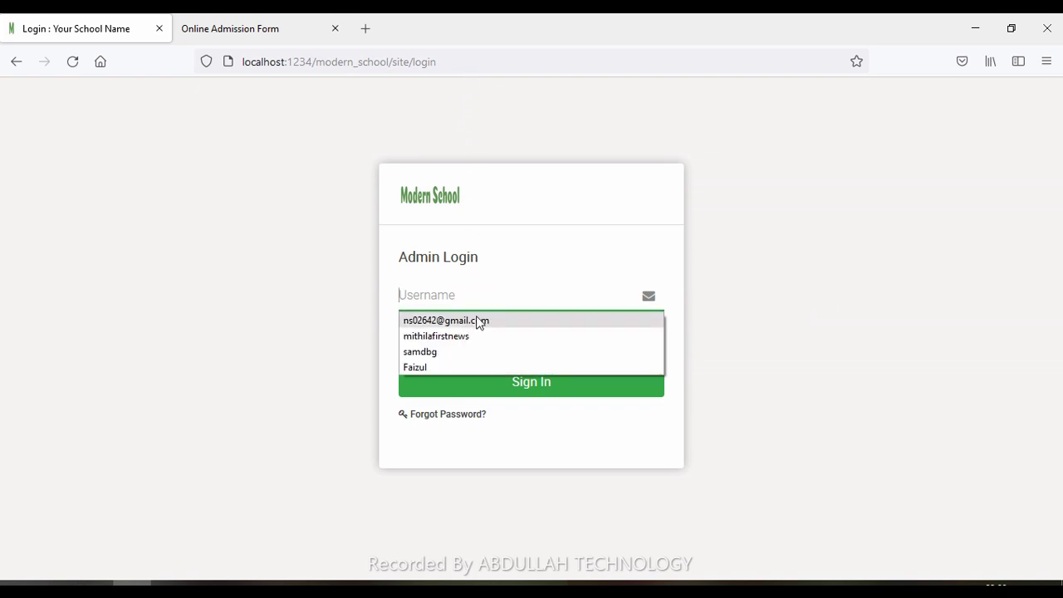
{"action": "left_click", "coordinate": [479, 320]}
{"action": "left_click", "coordinate": [491, 341]}
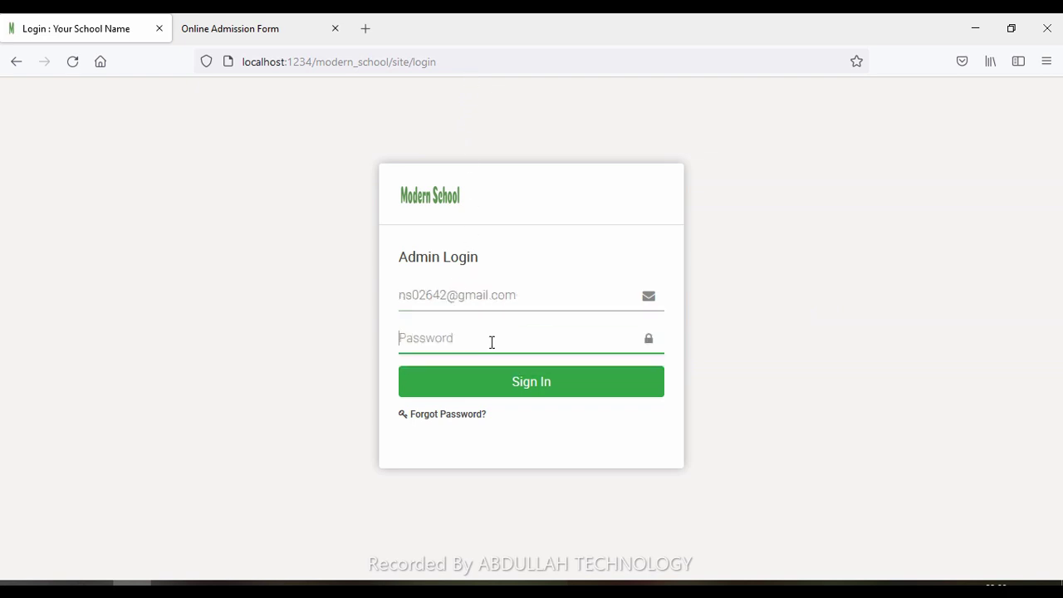
{"action": "type", "text": "••"}
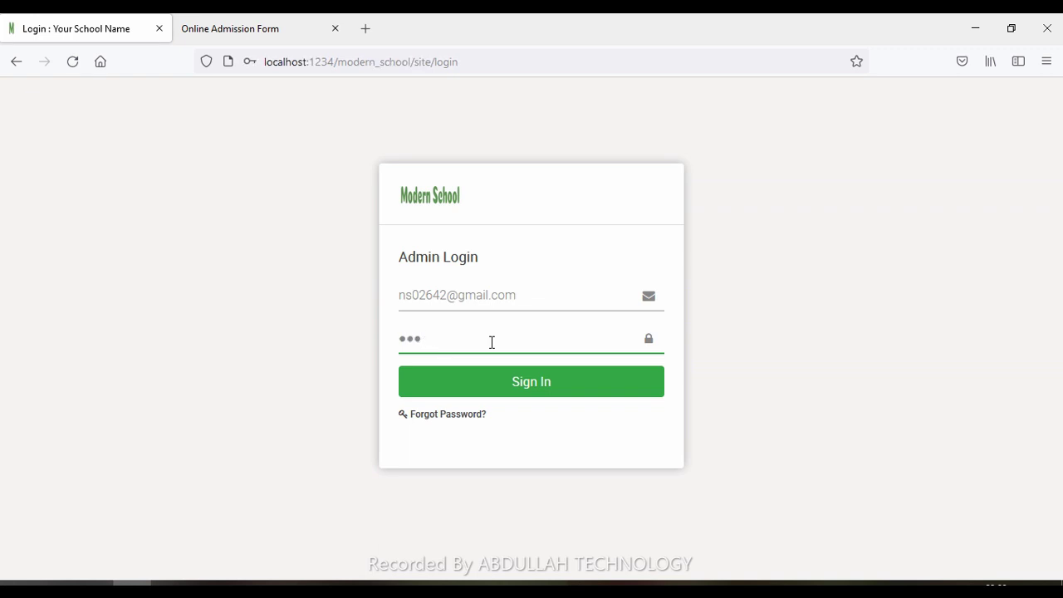
{"action": "key", "text": "Return"}
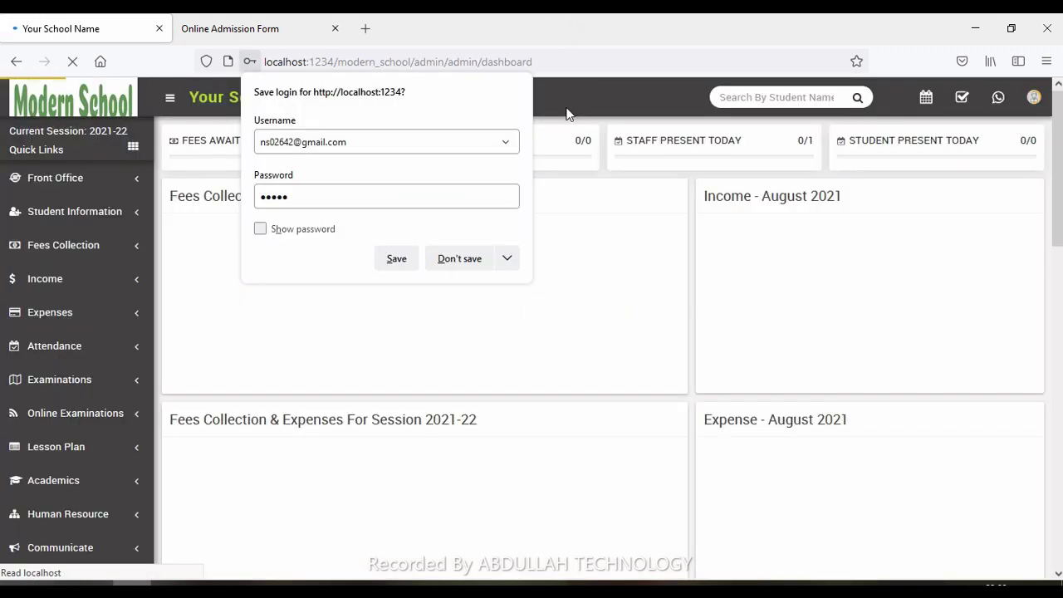
{"action": "left_click", "coordinate": [564, 112]}
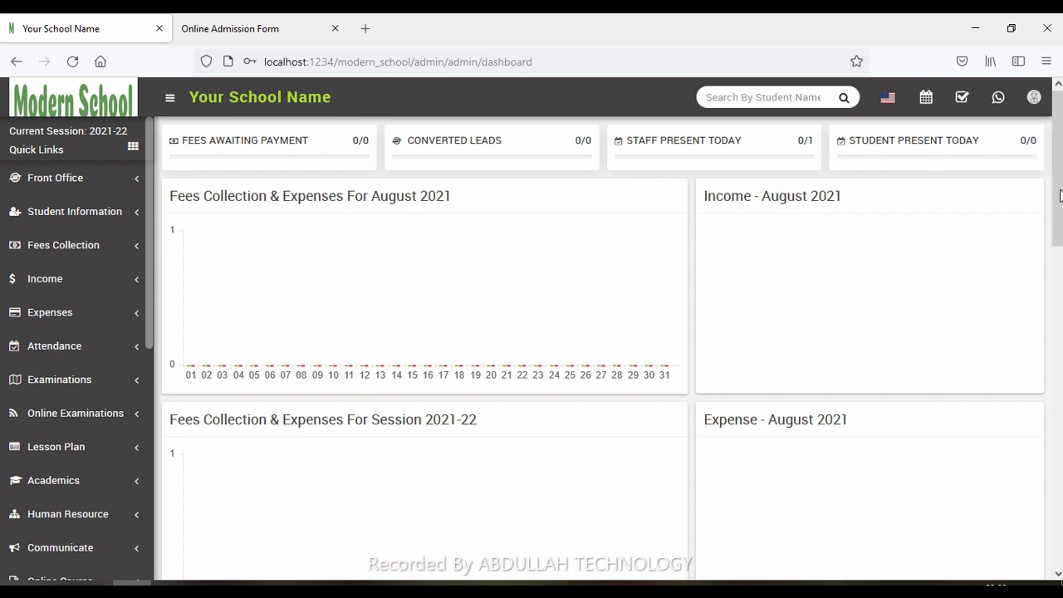
Examine the admin dashboard's fees and expense charts, overview boxes, monthly totals, weekly calendar and staff role counts
{"action": "left_click_drag", "start_coordinate": [1059, 195], "coordinate": [1059, 329]}
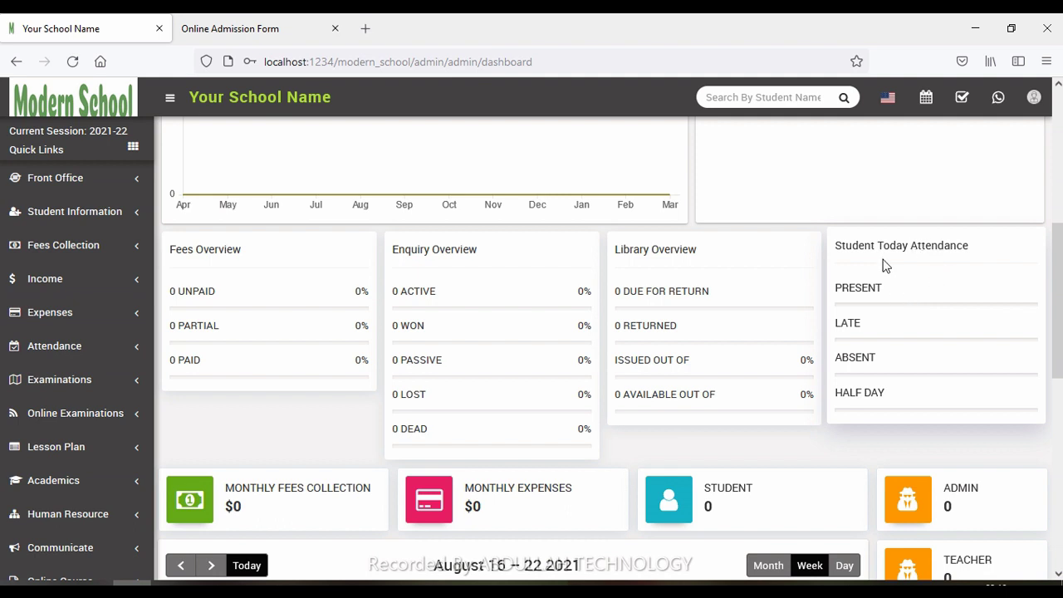
{"action": "scroll", "coordinate": [977, 289], "scroll_direction": "down", "scroll_amount": 3}
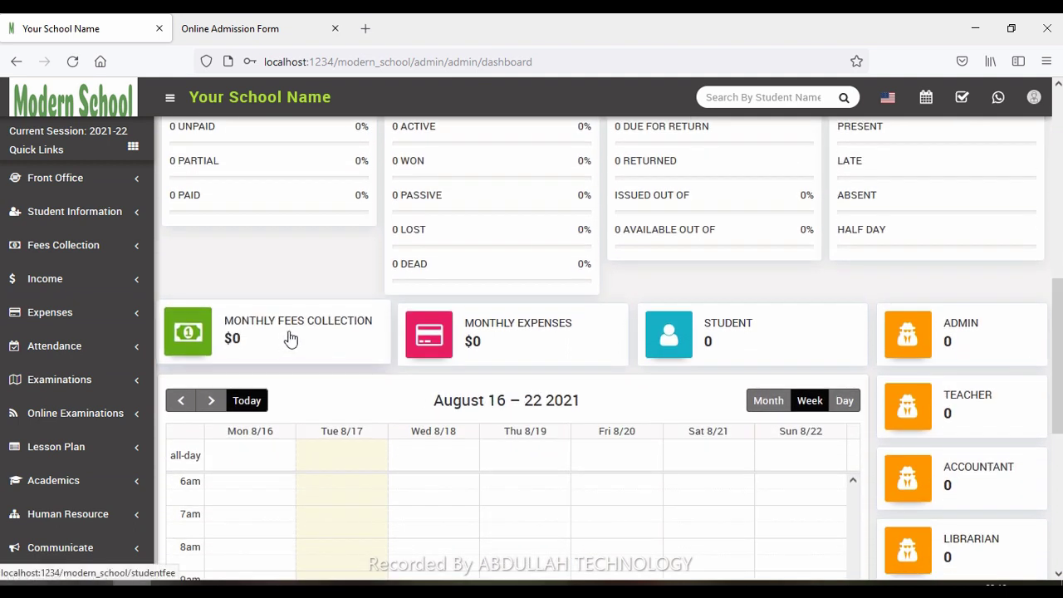
{"action": "scroll", "coordinate": [738, 359], "scroll_direction": "up", "scroll_amount": 4}
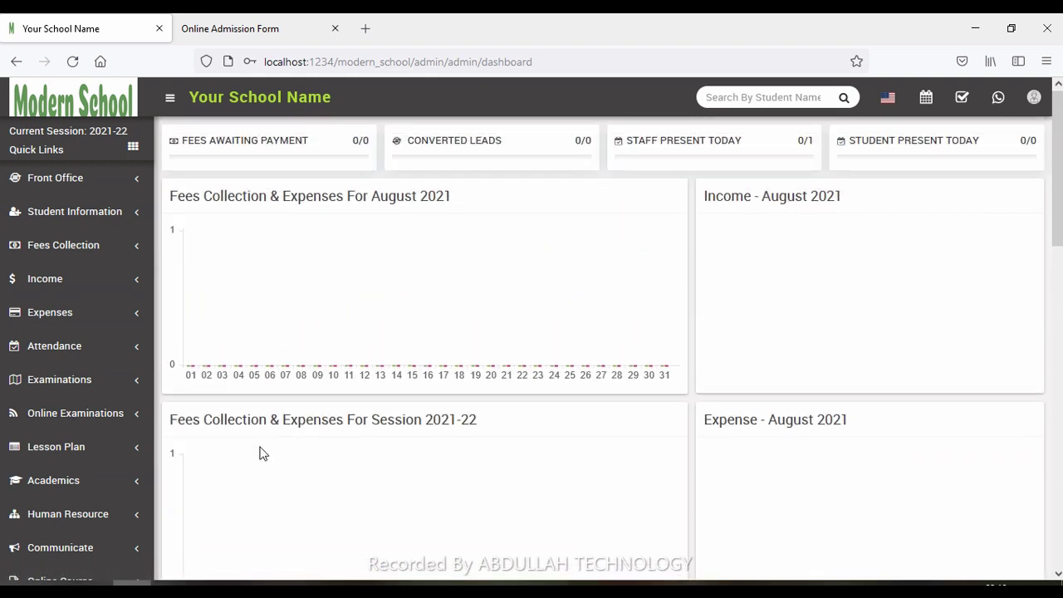
{"action": "scroll", "coordinate": [254, 488], "scroll_direction": "down", "scroll_amount": 2}
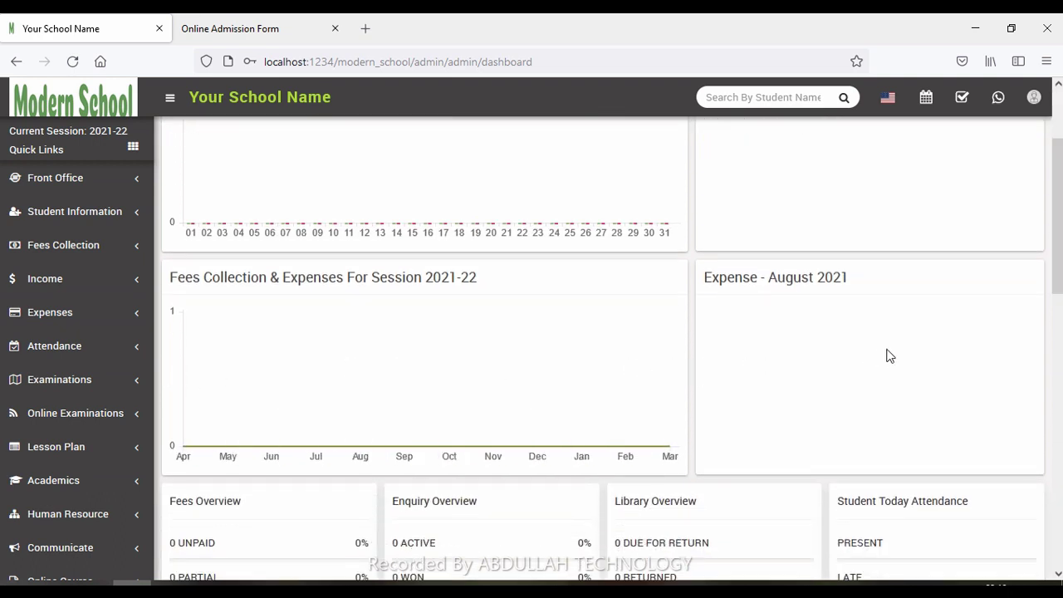
{"action": "scroll", "coordinate": [919, 338], "scroll_direction": "up", "scroll_amount": 2}
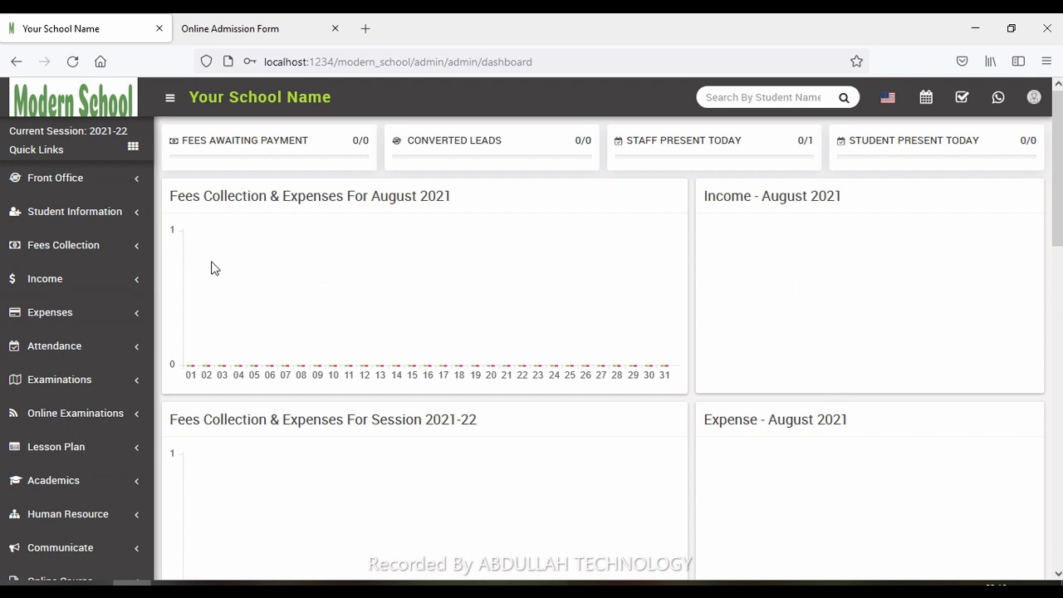
{"action": "left_click_drag", "start_coordinate": [1056, 166], "coordinate": [1057, 382]}
{"action": "scroll", "coordinate": [947, 496], "scroll_direction": "down", "scroll_amount": 3}
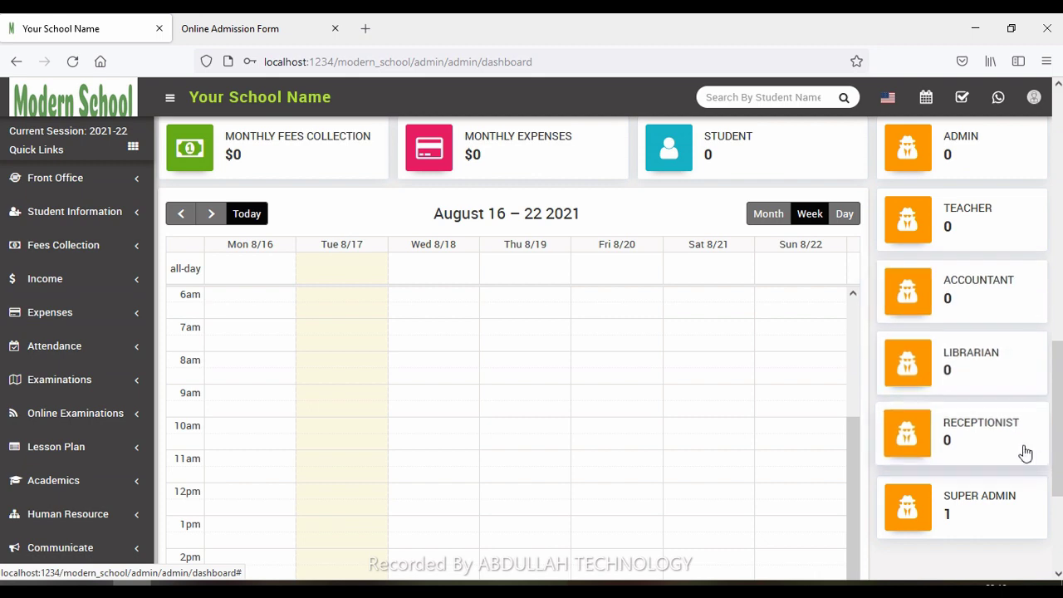
Examine the rest of the dashboard's weekly calendar and staff role boxes, and return to the overview charts
{"action": "mouse_move", "coordinate": [1057, 416]}
{"action": "left_mouse_down"}
{"action": "mouse_move", "coordinate": [1057, 485]}
{"action": "mouse_move", "coordinate": [1056, 384]}
{"action": "mouse_move", "coordinate": [1057, 417]}
{"action": "left_mouse_up"}
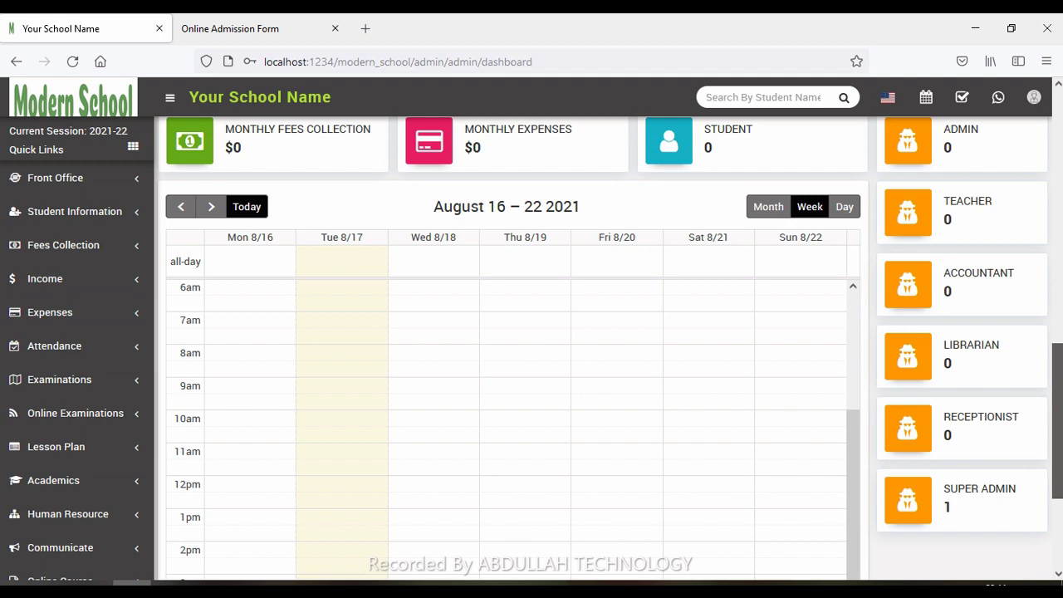
{"action": "scroll", "coordinate": [609, 349], "scroll_direction": "down", "scroll_amount": 1}
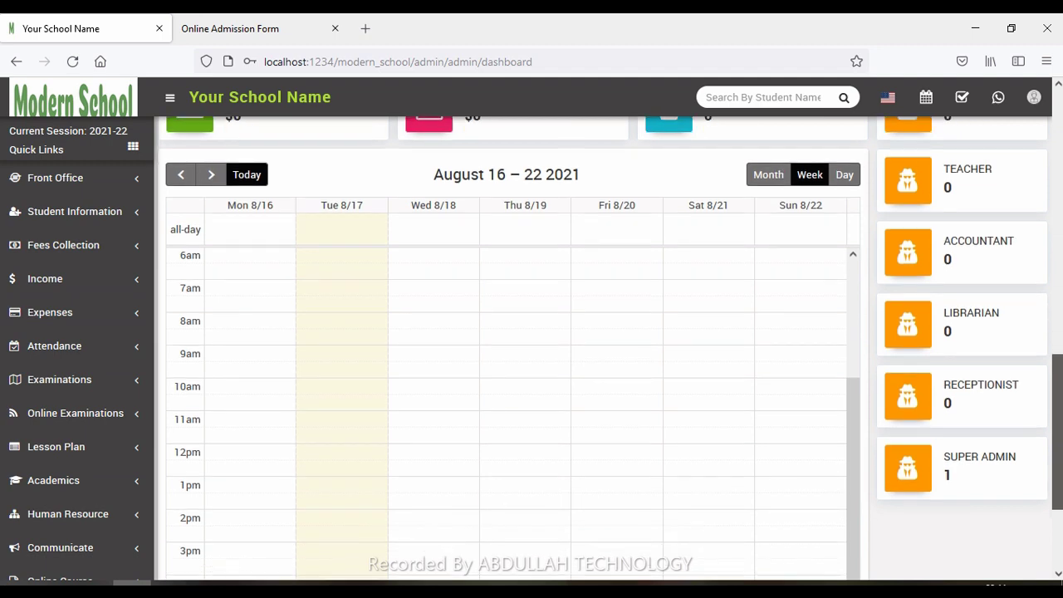
{"action": "scroll", "coordinate": [609, 349], "scroll_direction": "down", "scroll_amount": 2}
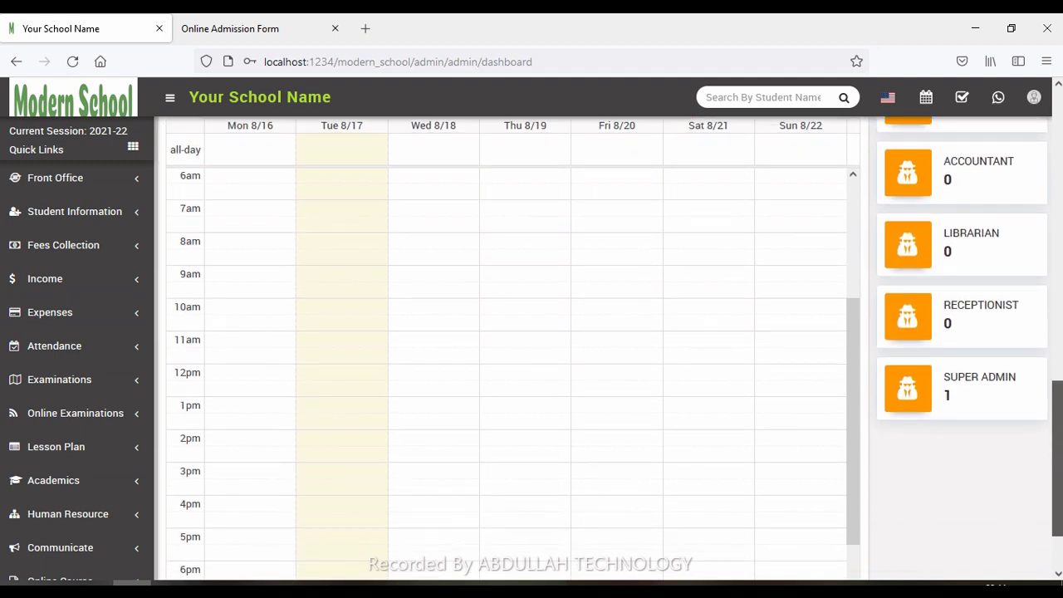
{"action": "scroll", "coordinate": [609, 349], "scroll_direction": "down", "scroll_amount": 1}
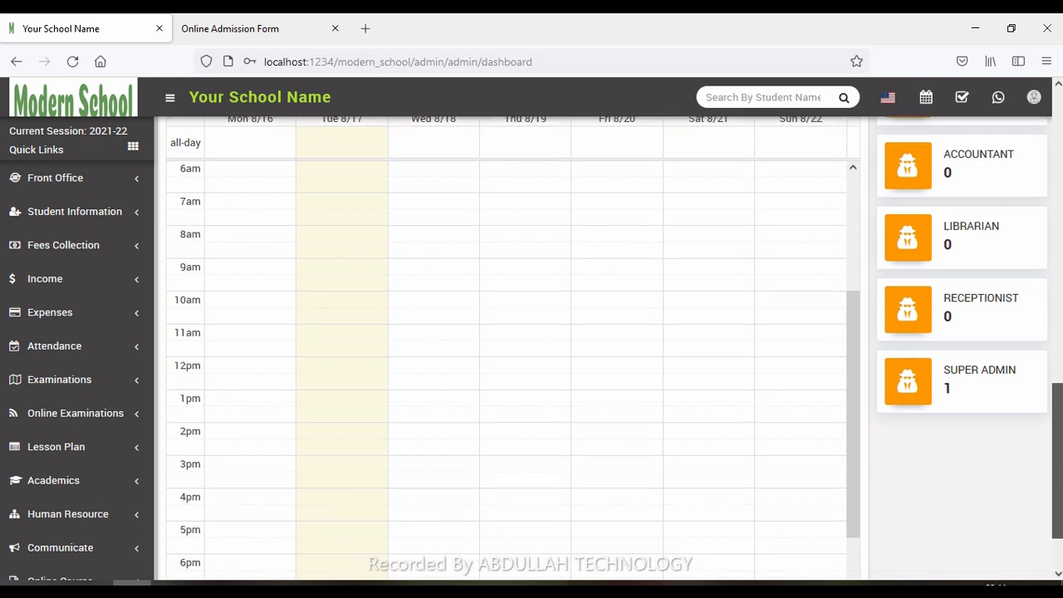
{"action": "scroll", "coordinate": [609, 349], "scroll_direction": "up", "scroll_amount": 20}
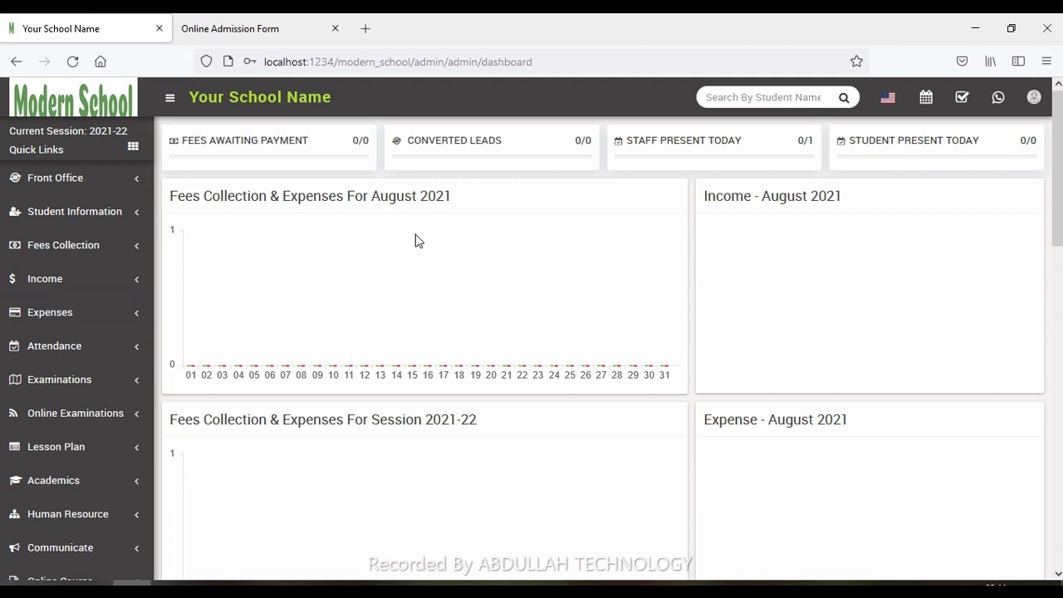
Look over the Quick Links shortcuts and the Front Office options from Admission Enquiry to Setup Front Office, closing each list
{"action": "left_click", "coordinate": [102, 150]}
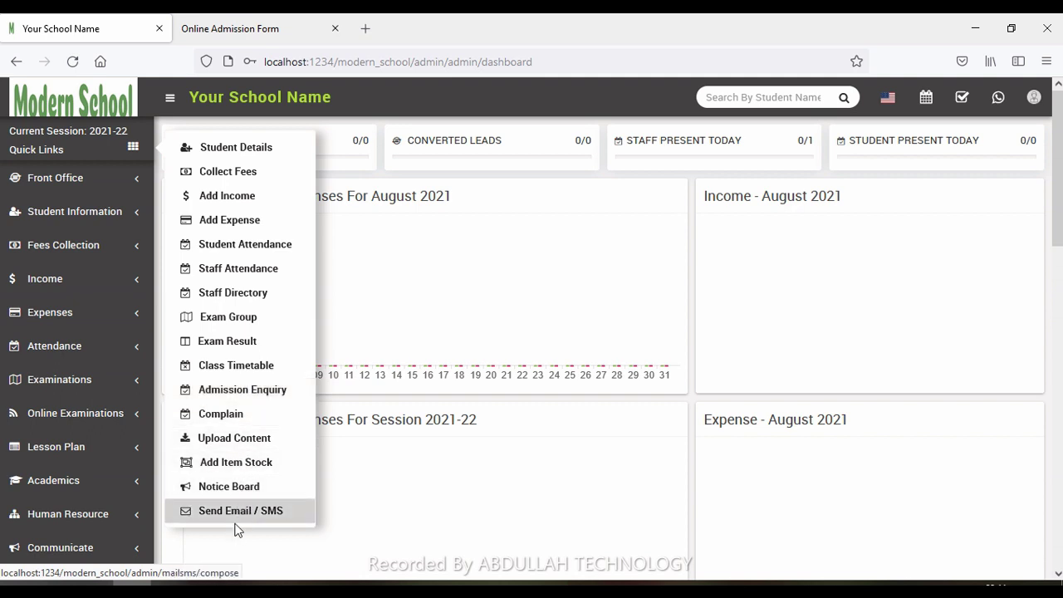
{"action": "left_click", "coordinate": [104, 157]}
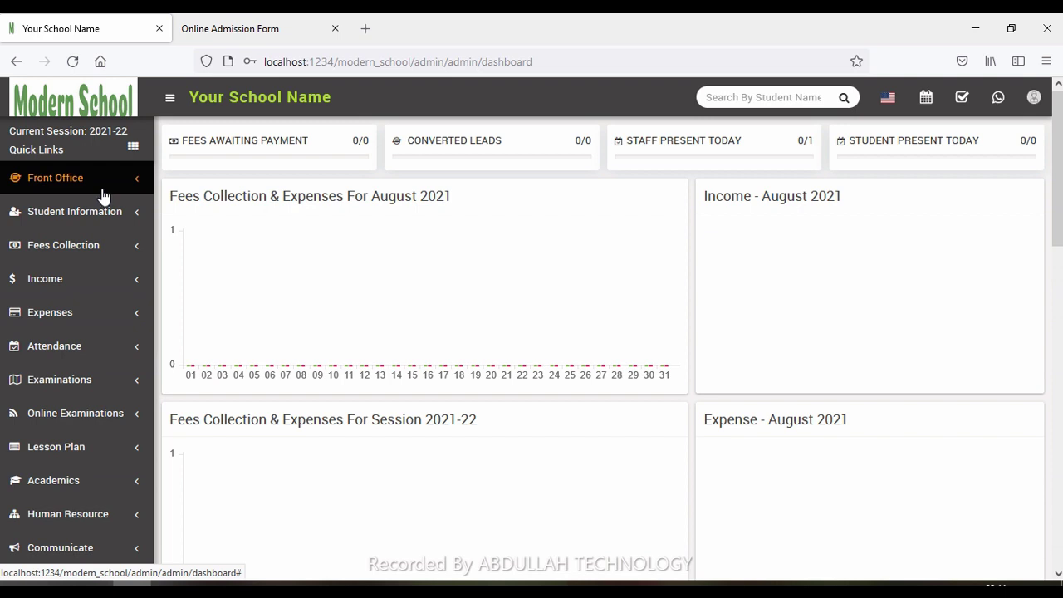
{"action": "left_click", "coordinate": [119, 174]}
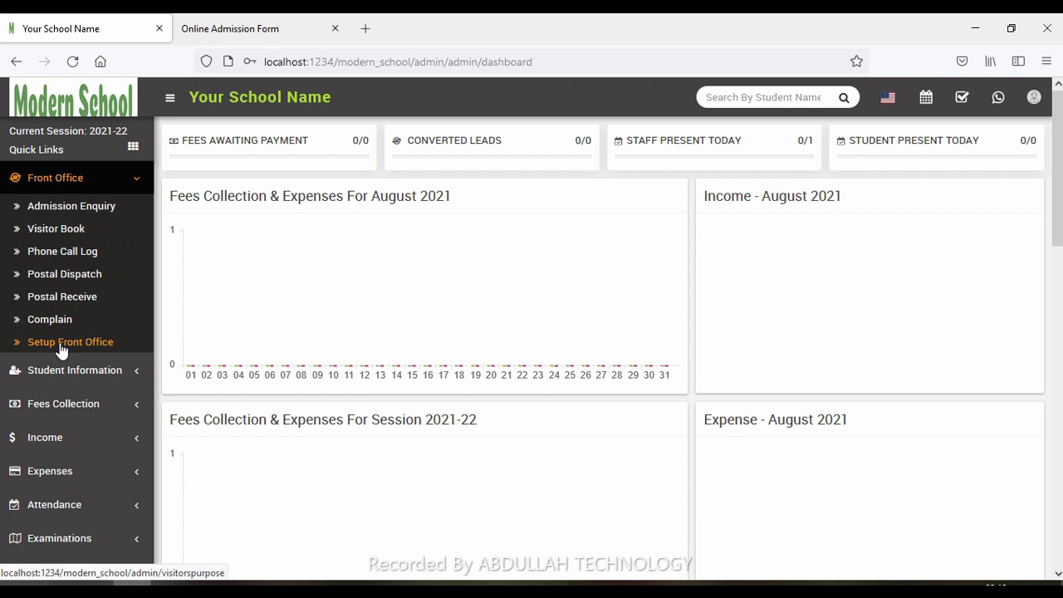
{"action": "left_click", "coordinate": [98, 179]}
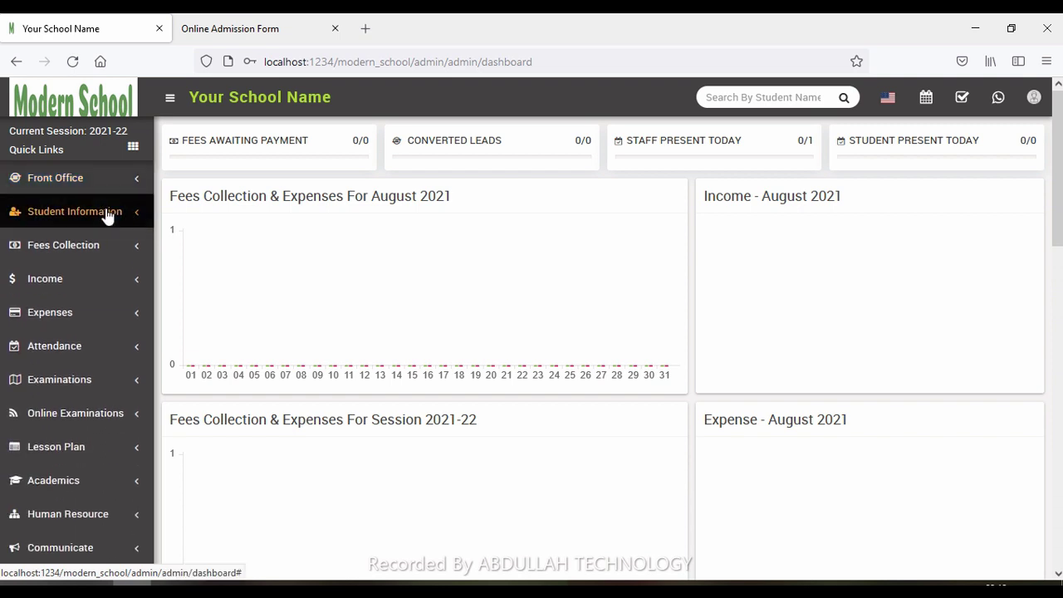
View the Student Details search page and examine the Student Admission form through its Parent Guardian Detail section
{"action": "left_click", "coordinate": [107, 213]}
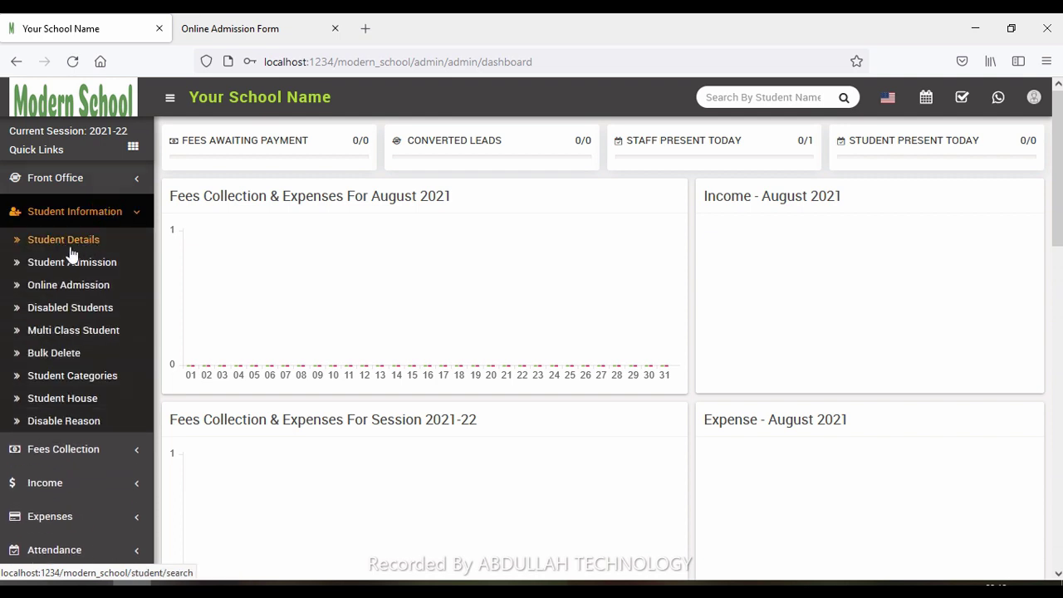
{"action": "left_click", "coordinate": [84, 242]}
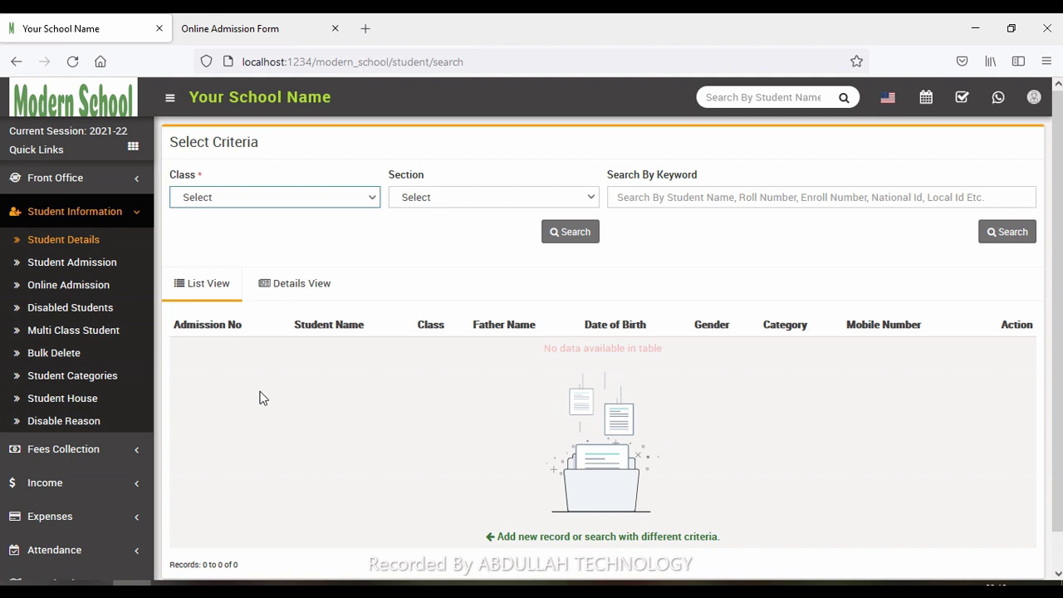
{"action": "left_click", "coordinate": [72, 263]}
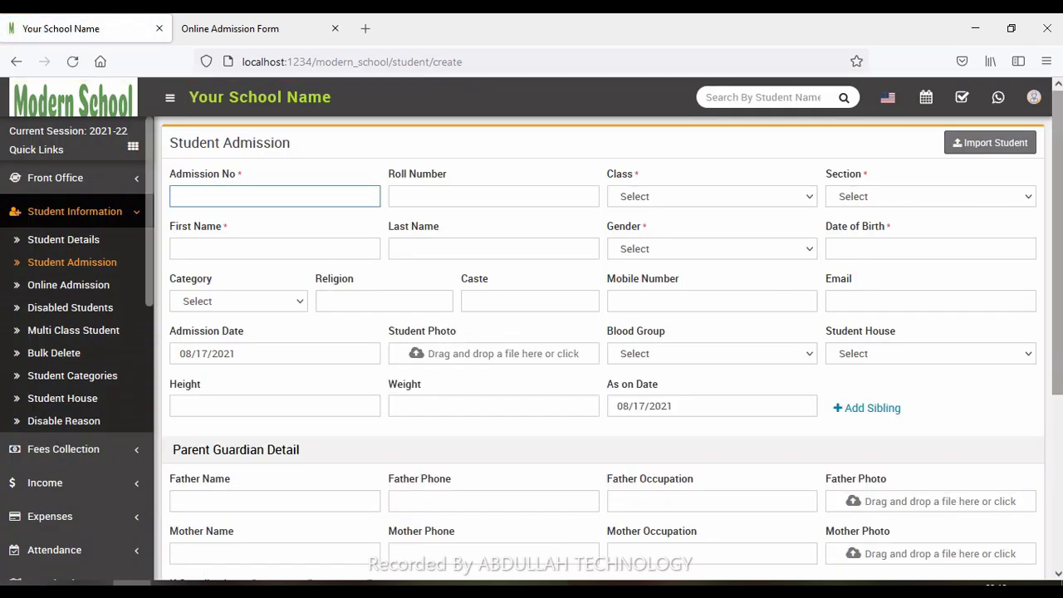
{"action": "scroll", "coordinate": [603, 332], "scroll_direction": "down", "scroll_amount": 1}
{"action": "scroll", "coordinate": [603, 349], "scroll_direction": "down", "scroll_amount": 3}
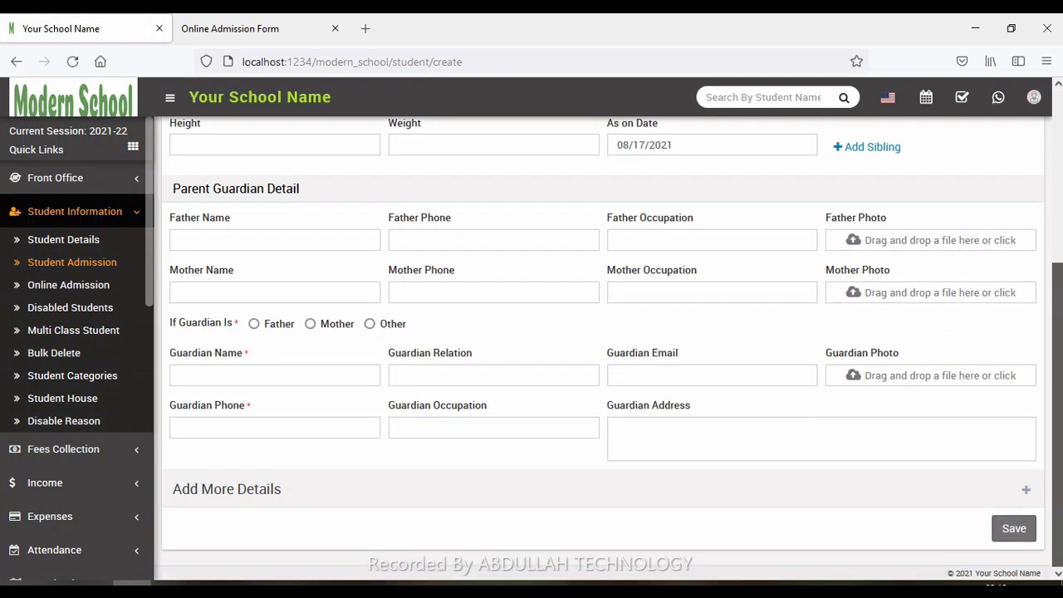
{"action": "scroll", "coordinate": [602, 332], "scroll_direction": "up", "scroll_amount": 3}
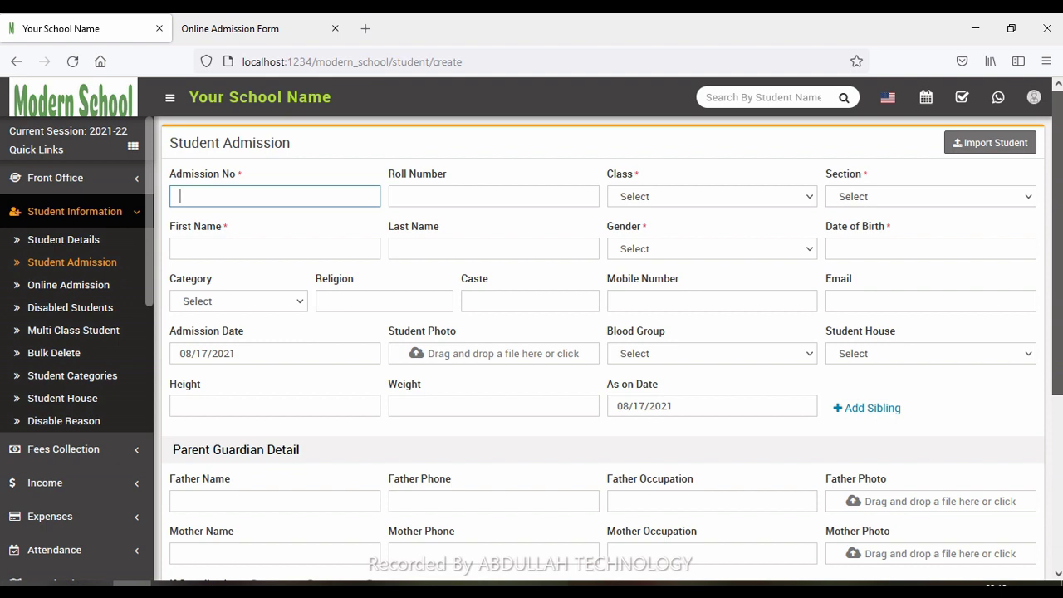
View the Online Admission student list and the Disabled Students search page
{"action": "left_click", "coordinate": [59, 286]}
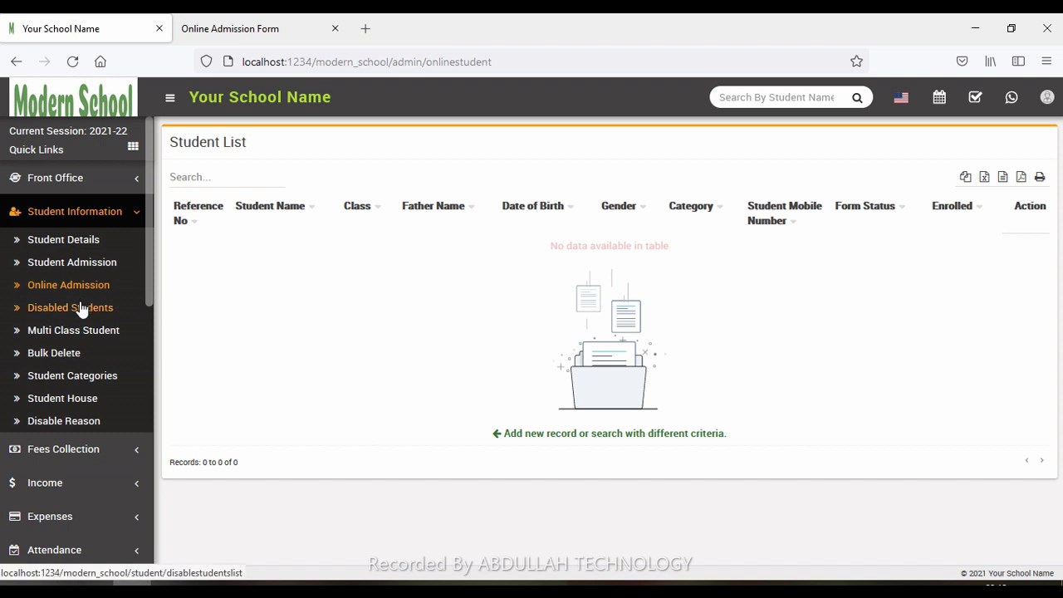
{"action": "left_click", "coordinate": [81, 308]}
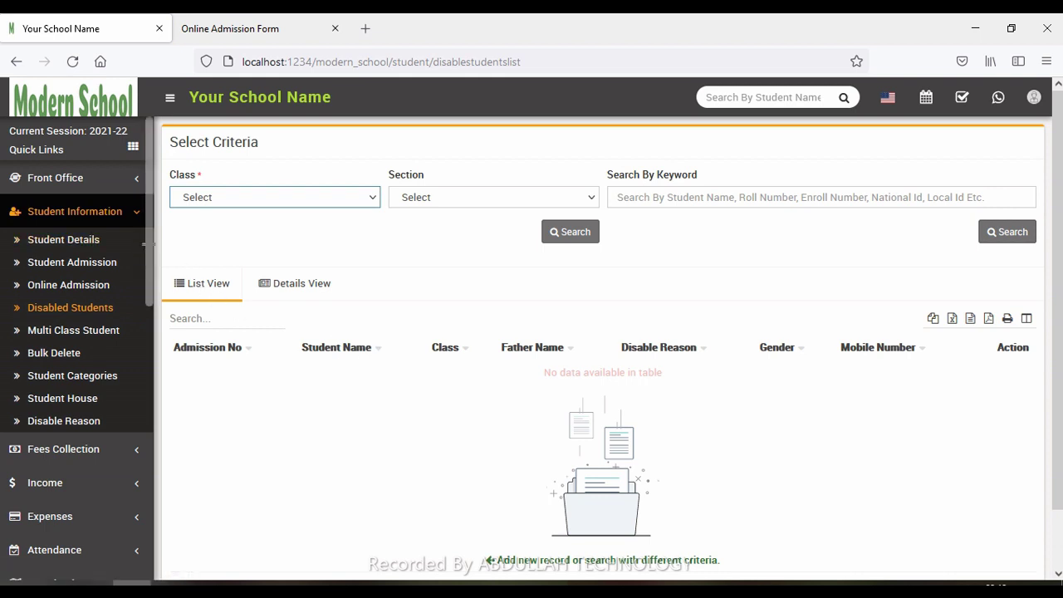
Open the Multi Class Student page and check the available choices for Class and Section without selecting any
{"action": "left_click_drag", "start_coordinate": [148, 244], "coordinate": [159, 290]}
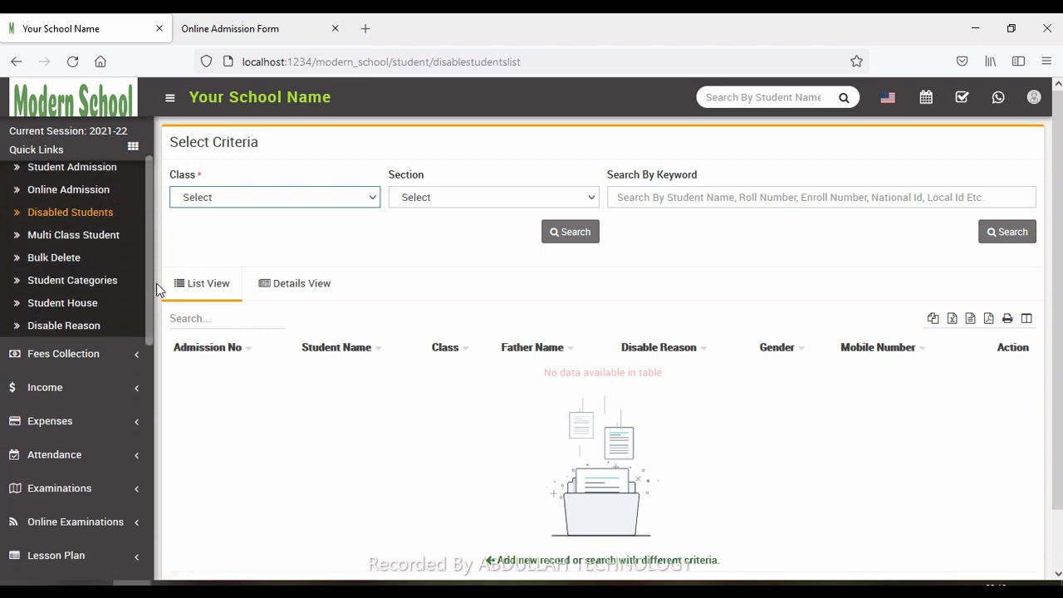
{"action": "left_click", "coordinate": [91, 236]}
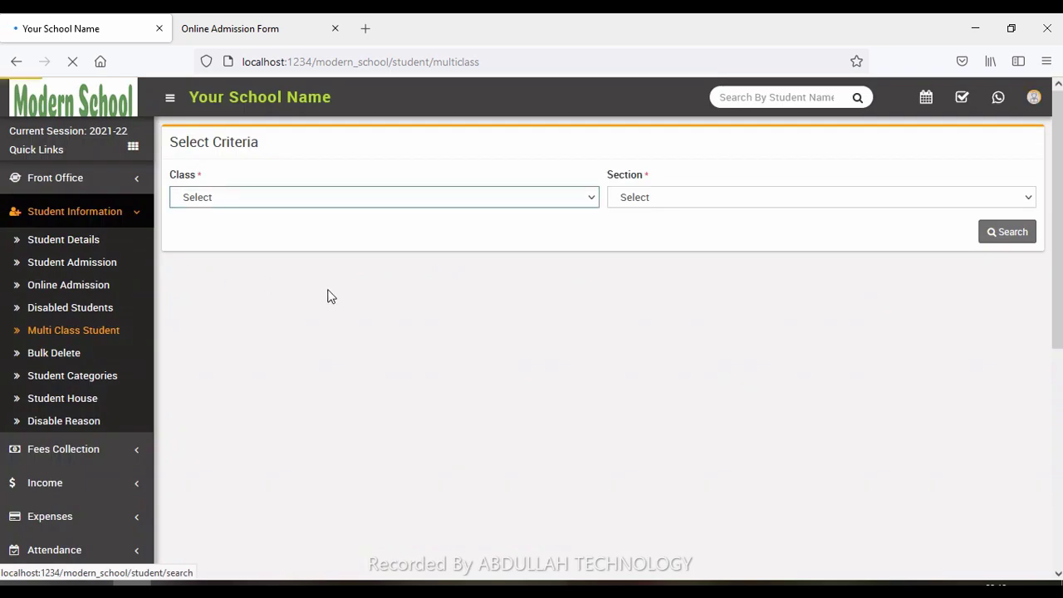
{"action": "left_click", "coordinate": [364, 199]}
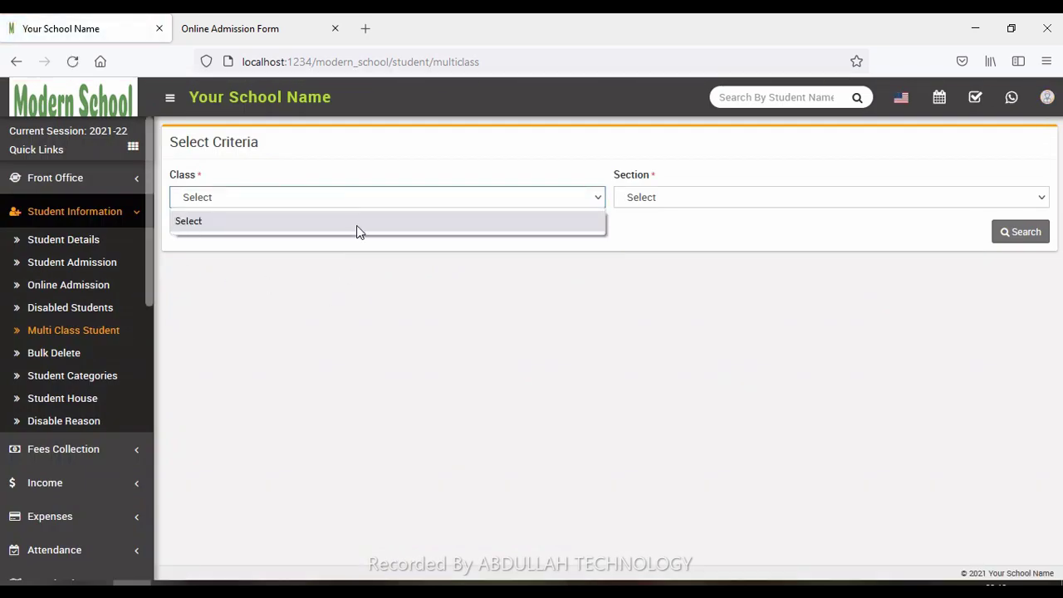
{"action": "left_click", "coordinate": [352, 281]}
{"action": "left_click", "coordinate": [356, 204]}
{"action": "left_click", "coordinate": [352, 276]}
{"action": "left_click", "coordinate": [731, 202]}
{"action": "left_click", "coordinate": [703, 264]}
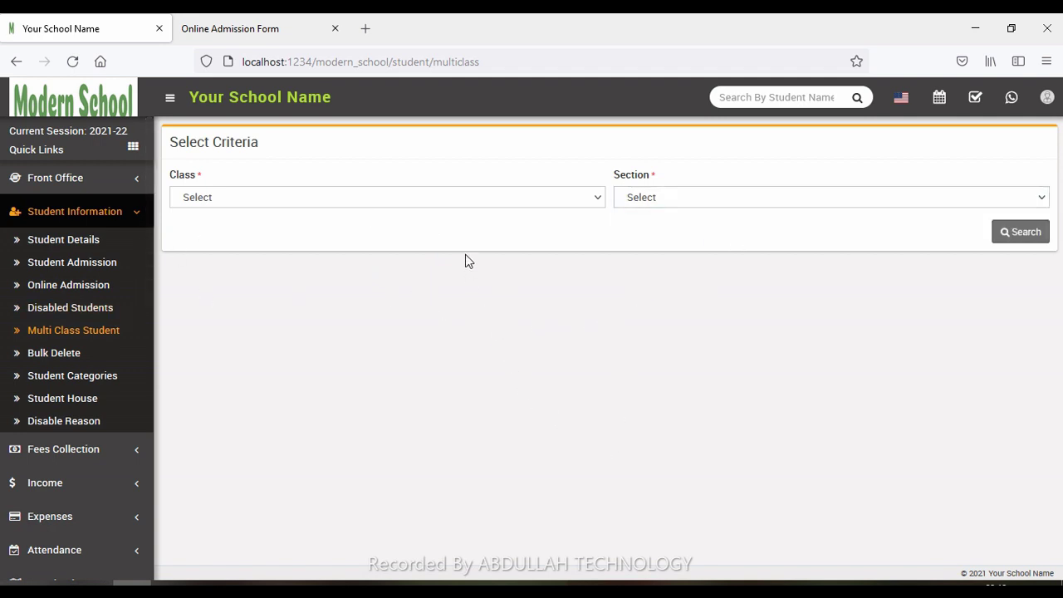
View the remaining Student Information pages, from Bulk Delete and Student Categories to Student House and Disable Reason, and collapse the section
{"action": "left_click", "coordinate": [79, 362]}
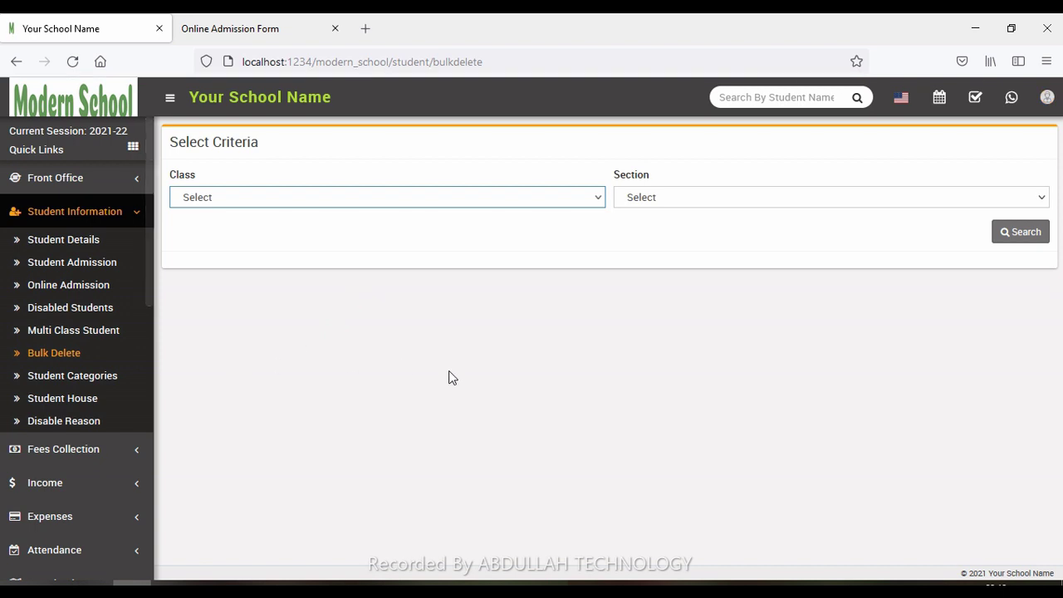
{"action": "left_click", "coordinate": [82, 379]}
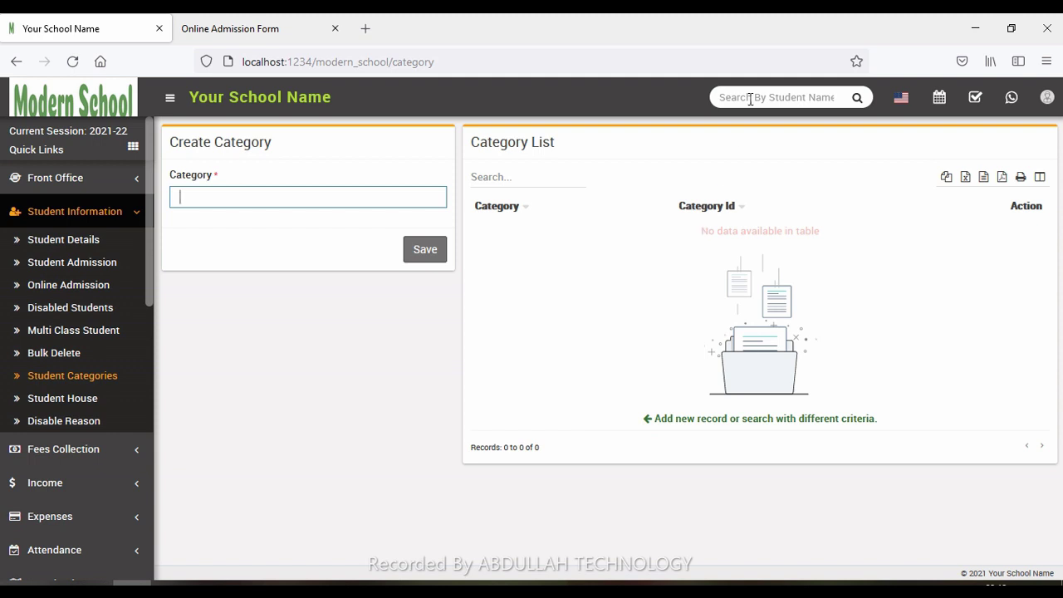
{"action": "left_click", "coordinate": [83, 405]}
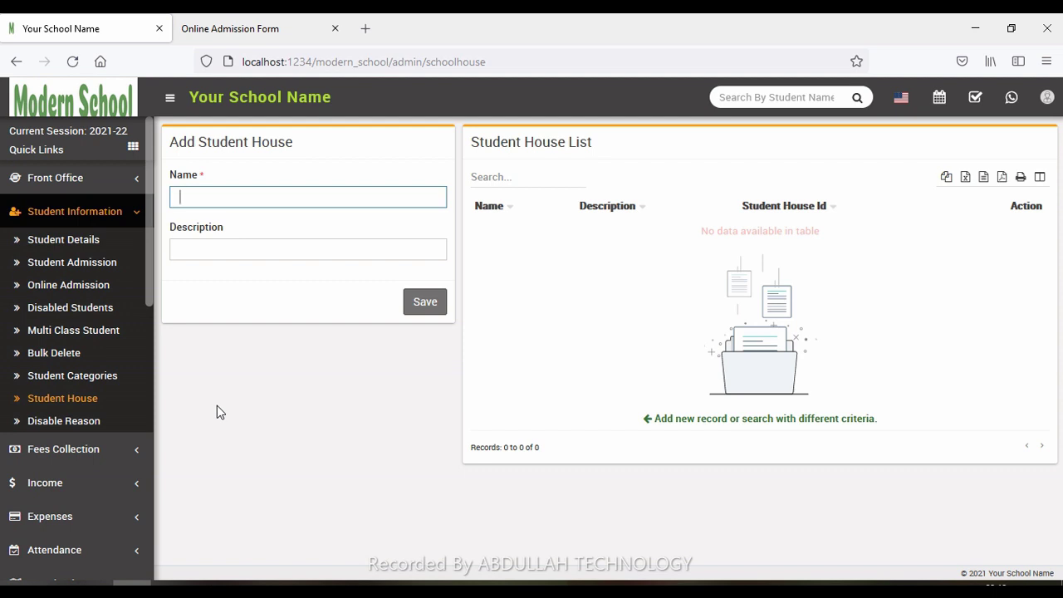
{"action": "left_click", "coordinate": [78, 427]}
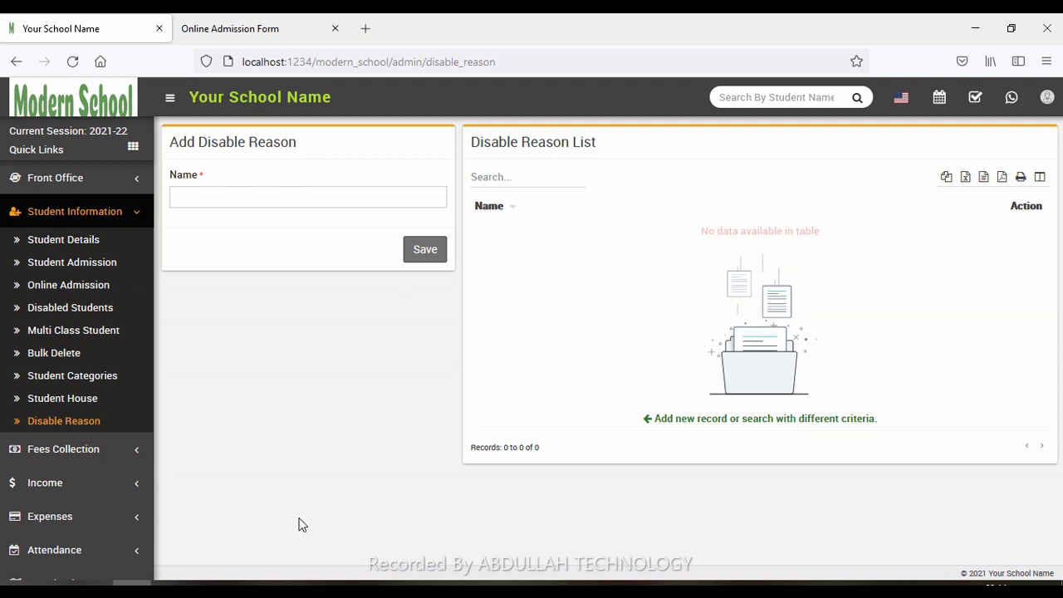
{"action": "left_click", "coordinate": [108, 213]}
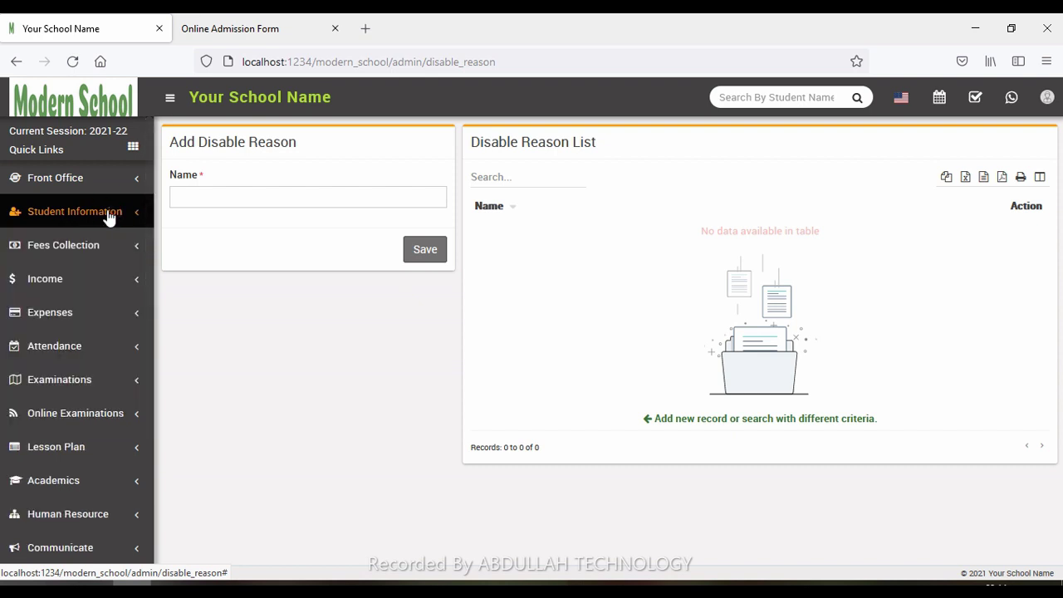
Look over the Fees Collection options and view the Income Head and Search Income pages, collapsing each section
{"action": "left_click", "coordinate": [98, 259]}
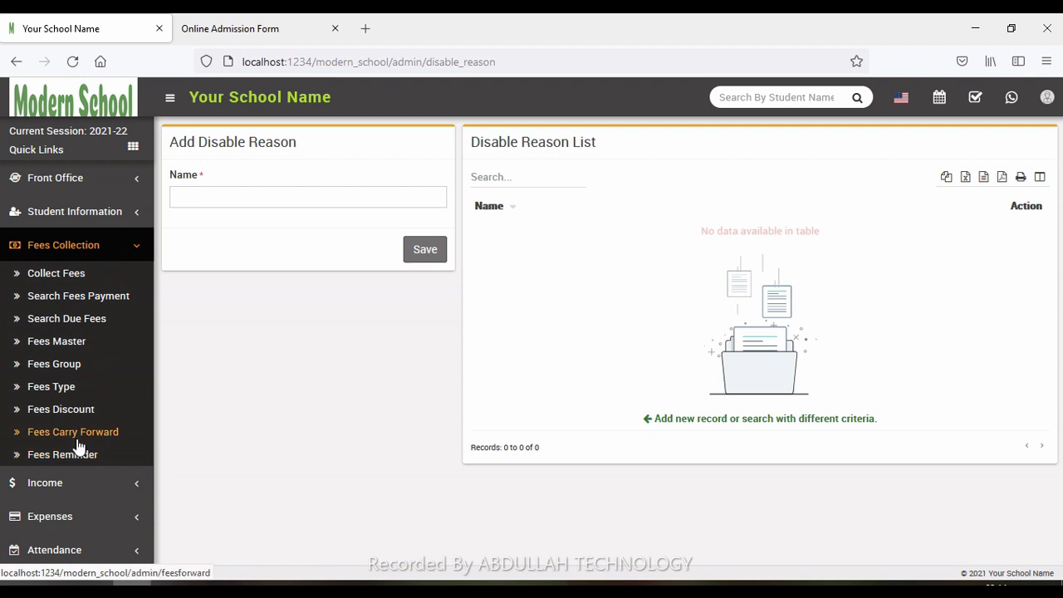
{"action": "left_click", "coordinate": [123, 248]}
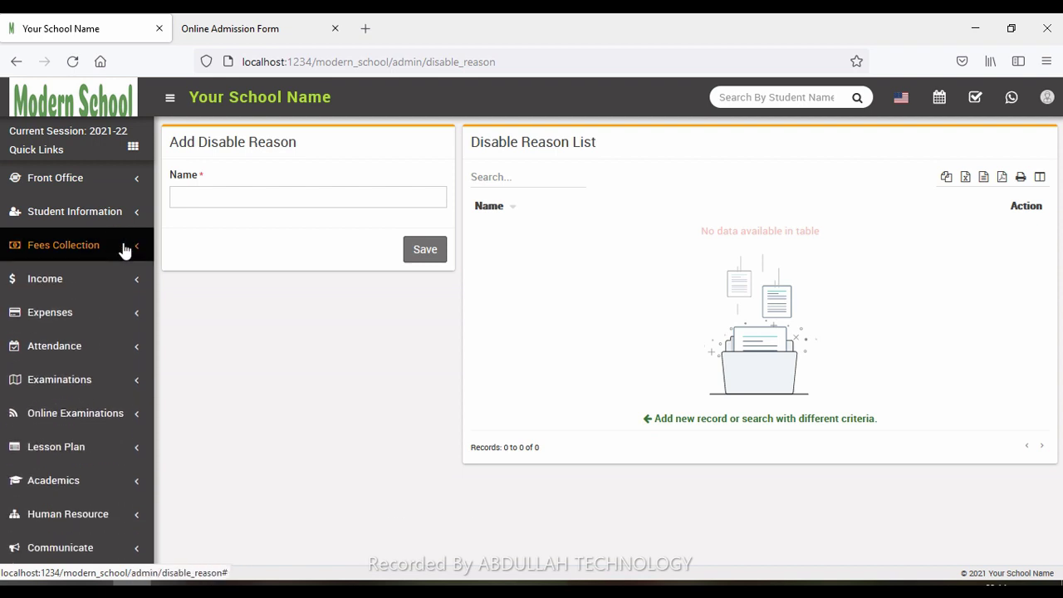
{"action": "left_click", "coordinate": [118, 287]}
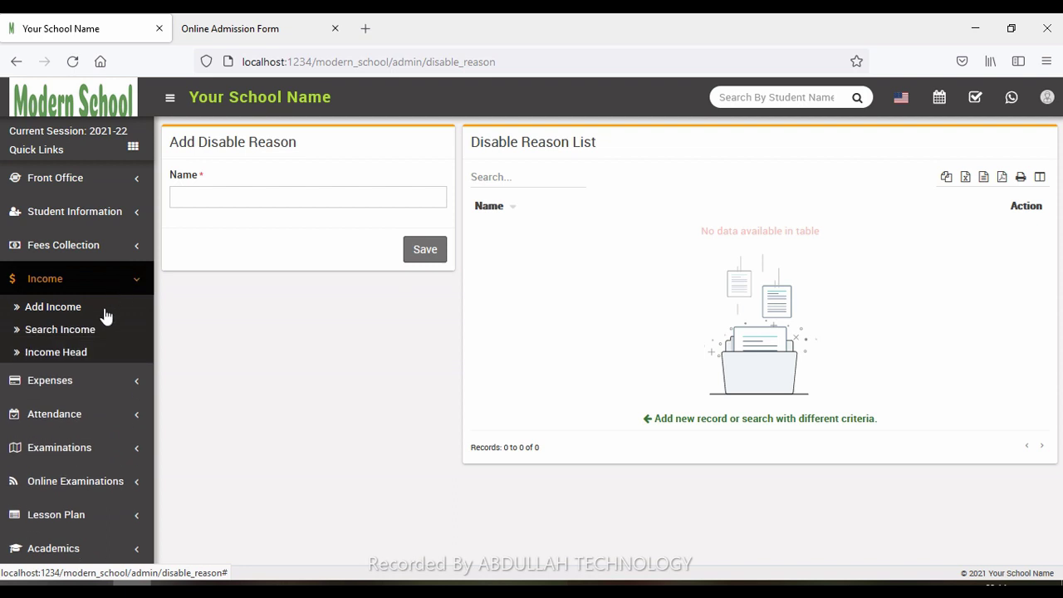
{"action": "left_click", "coordinate": [67, 360]}
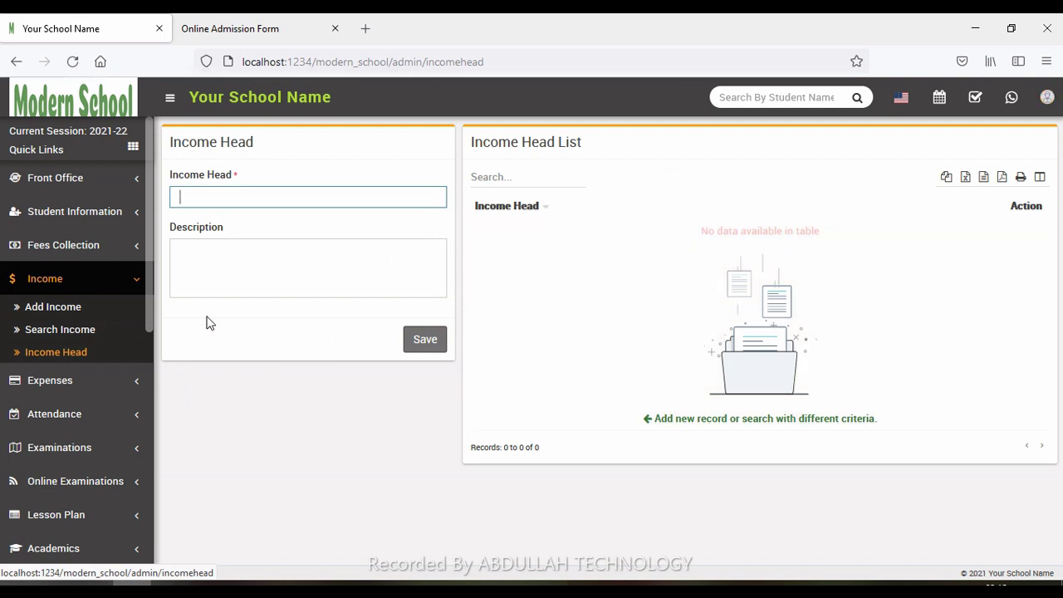
{"action": "left_click", "coordinate": [59, 334]}
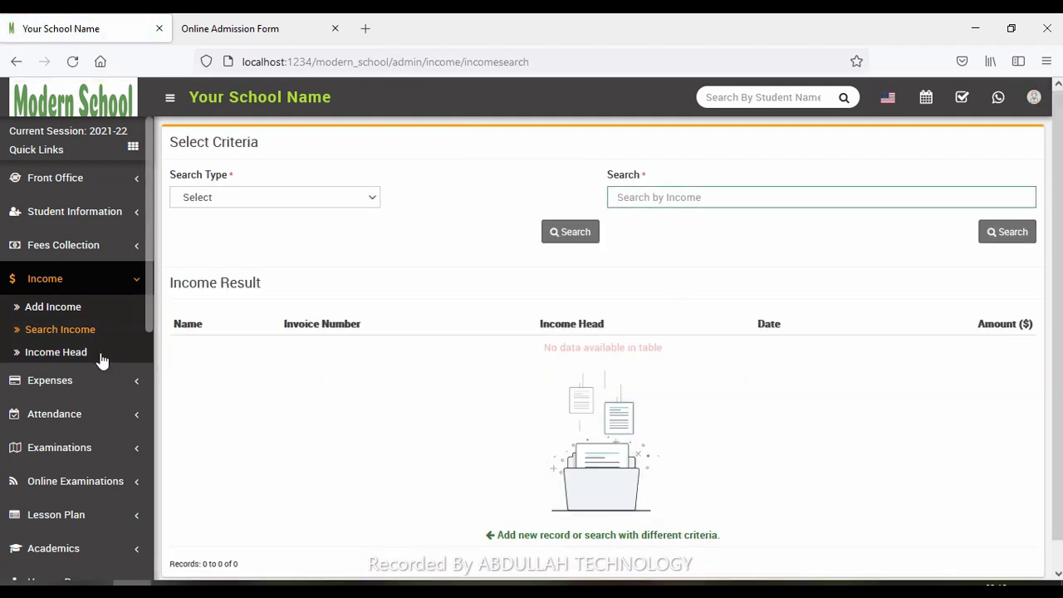
{"action": "left_click", "coordinate": [123, 274]}
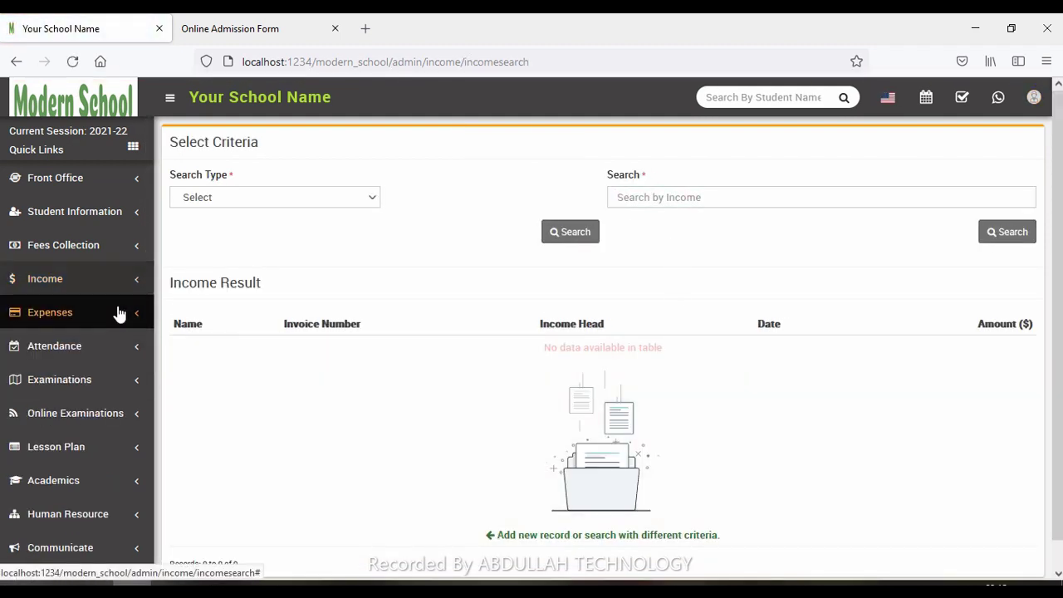
Open the Add Expense page and examine its entry form from Expense Head to Description without filling it in
{"action": "left_click", "coordinate": [119, 311]}
{"action": "left_click", "coordinate": [103, 350]}
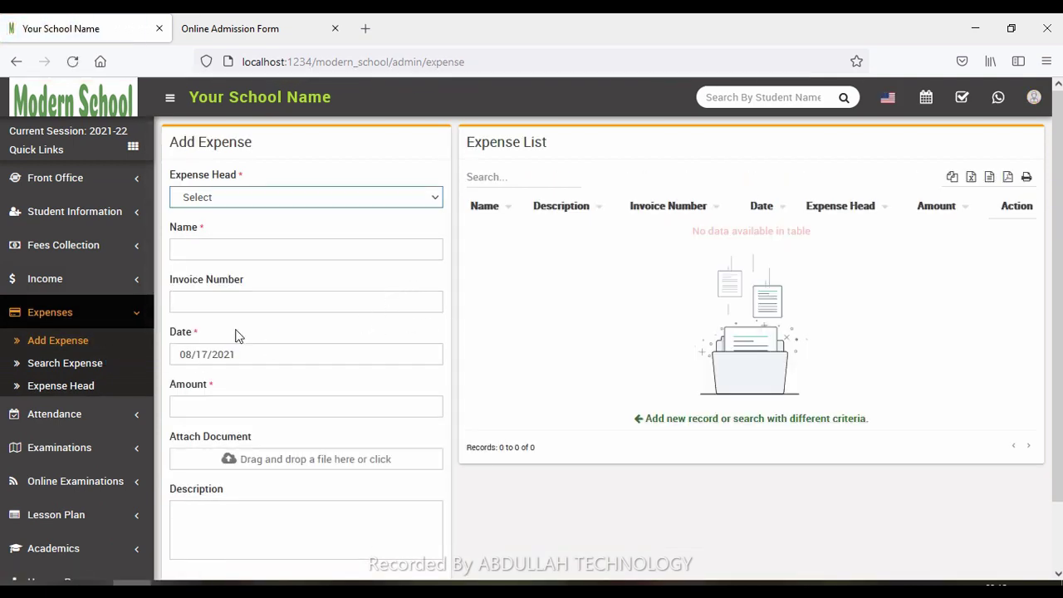
{"action": "left_click", "coordinate": [269, 298]}
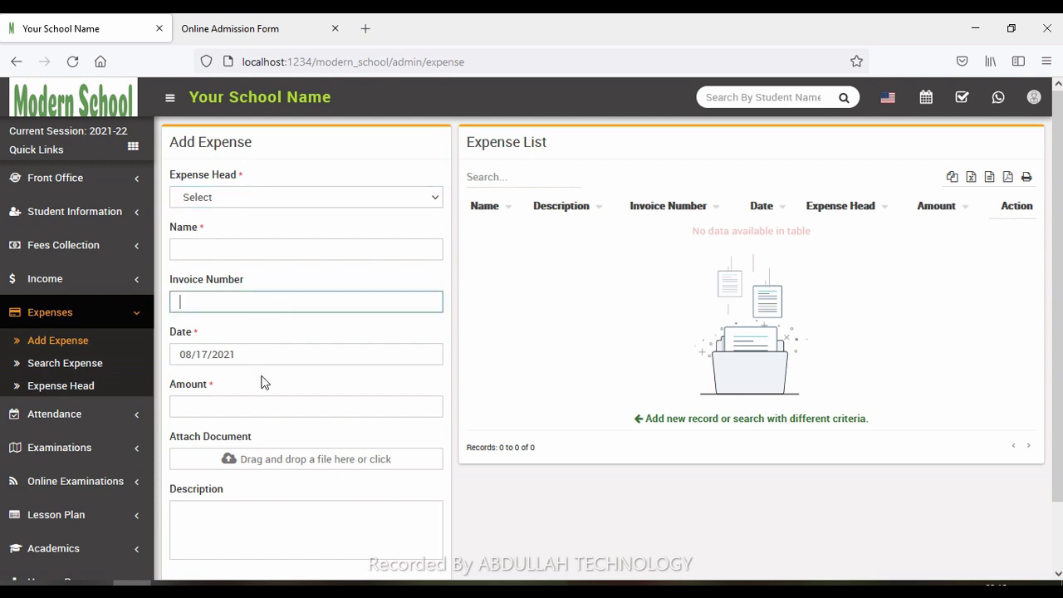
{"action": "scroll", "coordinate": [1056, 332], "scroll_direction": "down", "scroll_amount": 1}
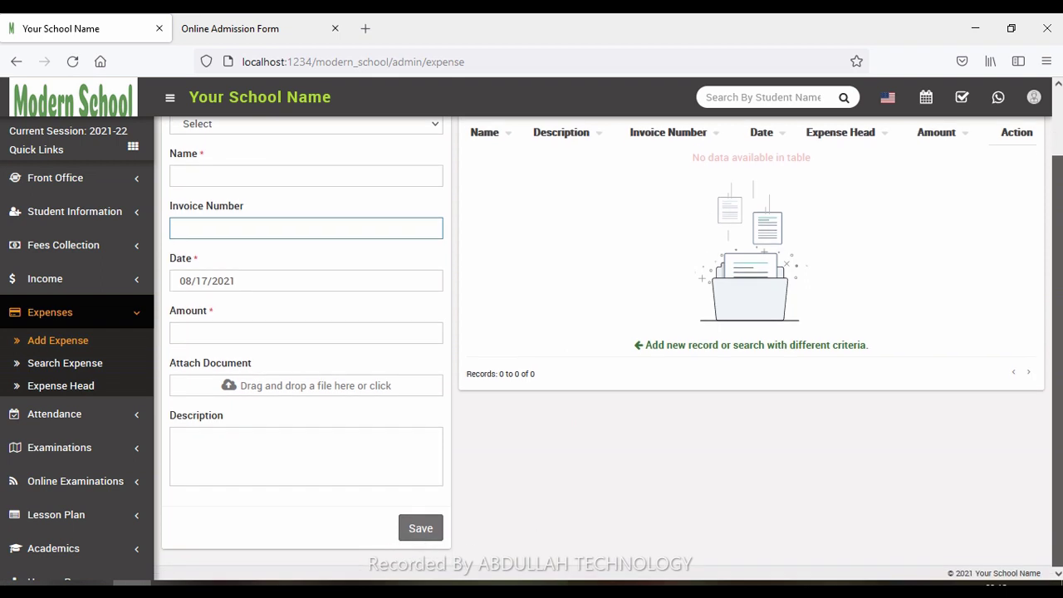
{"action": "scroll", "coordinate": [351, 274], "scroll_direction": "up", "scroll_amount": 2}
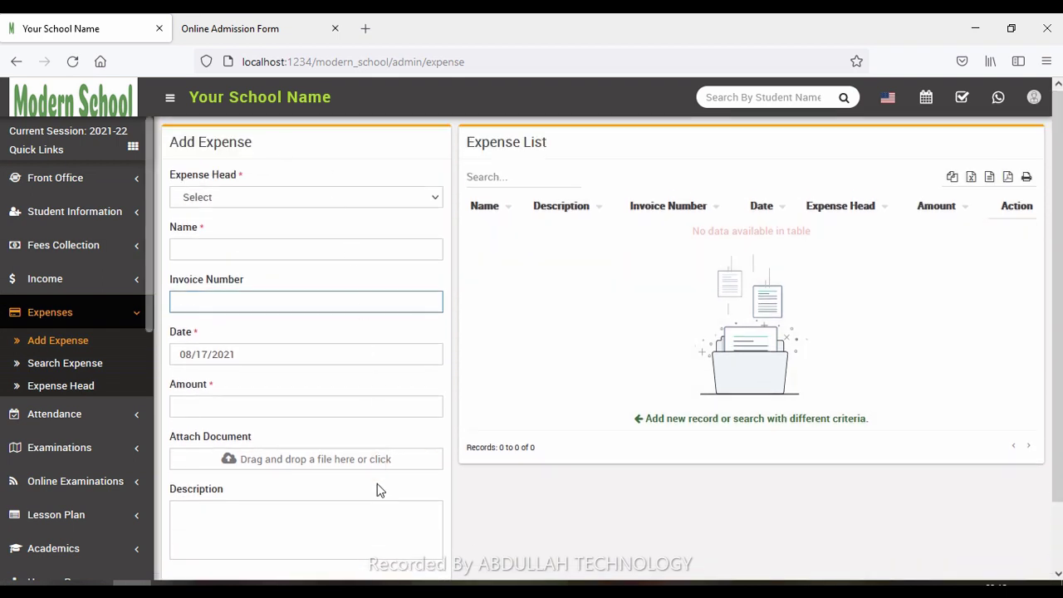
Collapse Expenses, look over the Attendance options and the Examinations options from Exam Group to Marks Grade, and collapse both sections
{"action": "left_click", "coordinate": [112, 313]}
{"action": "left_click", "coordinate": [114, 346]}
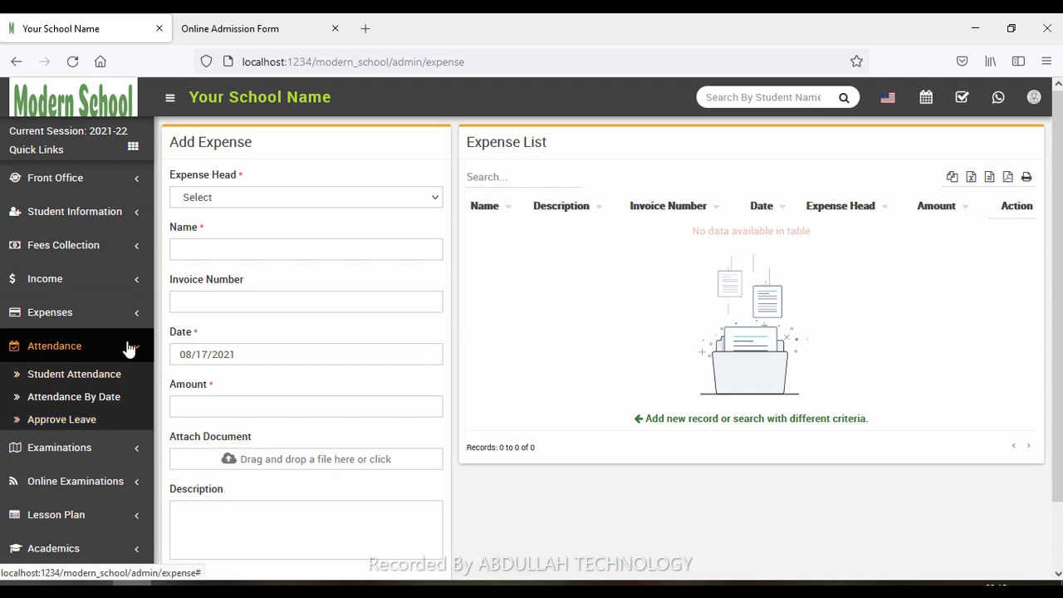
{"action": "left_click", "coordinate": [100, 447]}
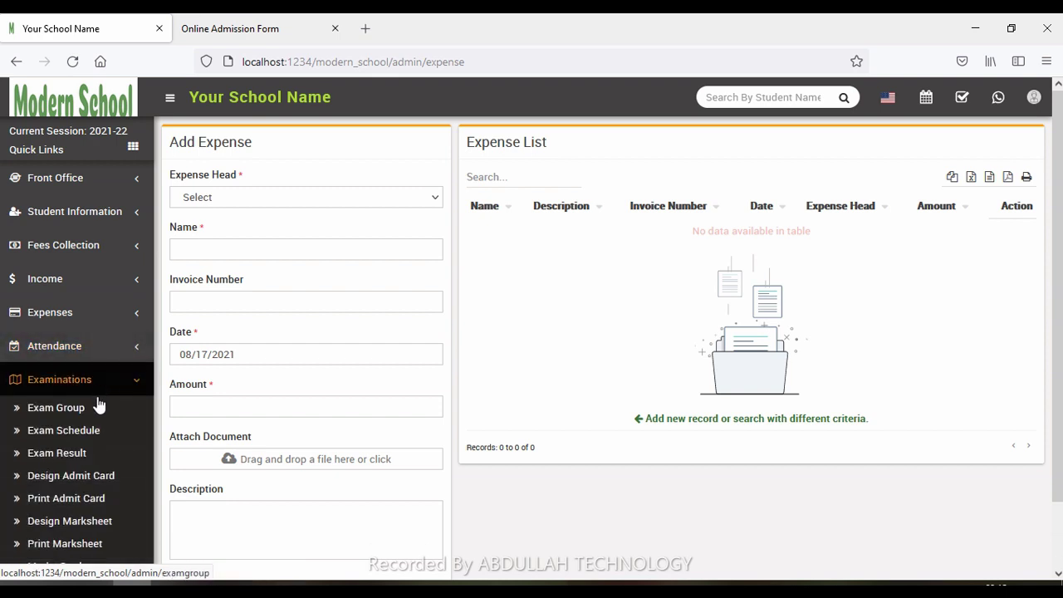
{"action": "left_click_drag", "start_coordinate": [149, 270], "coordinate": [149, 313]}
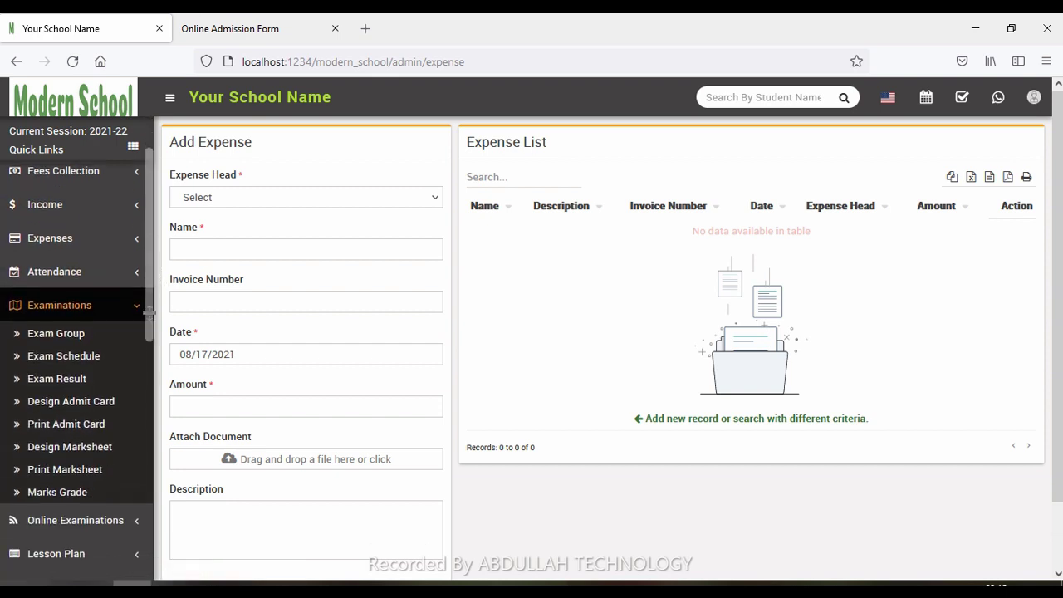
{"action": "scroll", "coordinate": [150, 313], "scroll_direction": "down", "scroll_amount": 3}
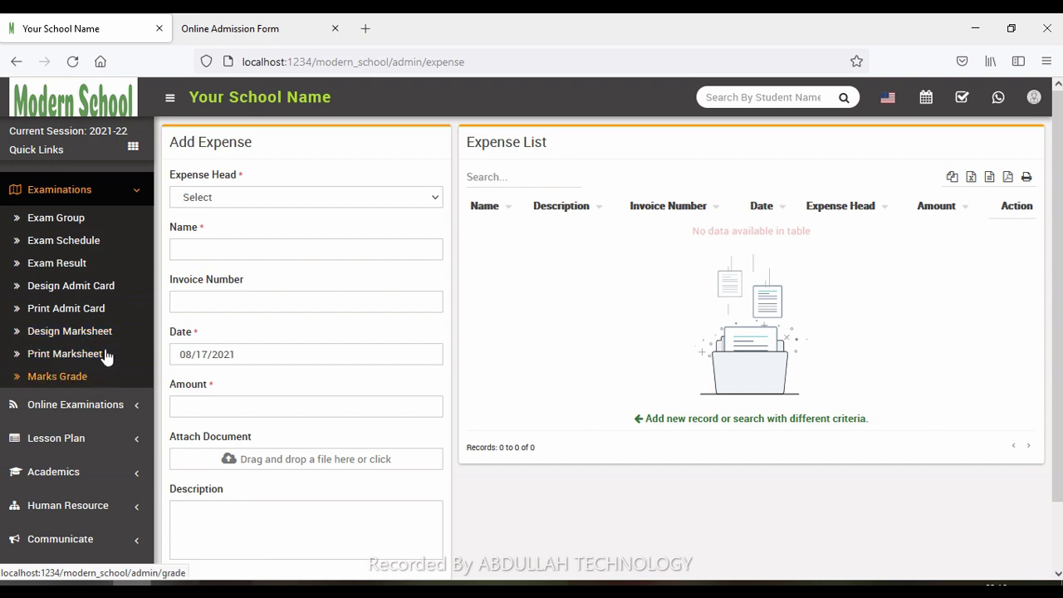
{"action": "left_click", "coordinate": [122, 202]}
Look over the options under Online Examinations, Lesson Plan and Academics in turn, collapsing each section
{"action": "left_click", "coordinate": [118, 238]}
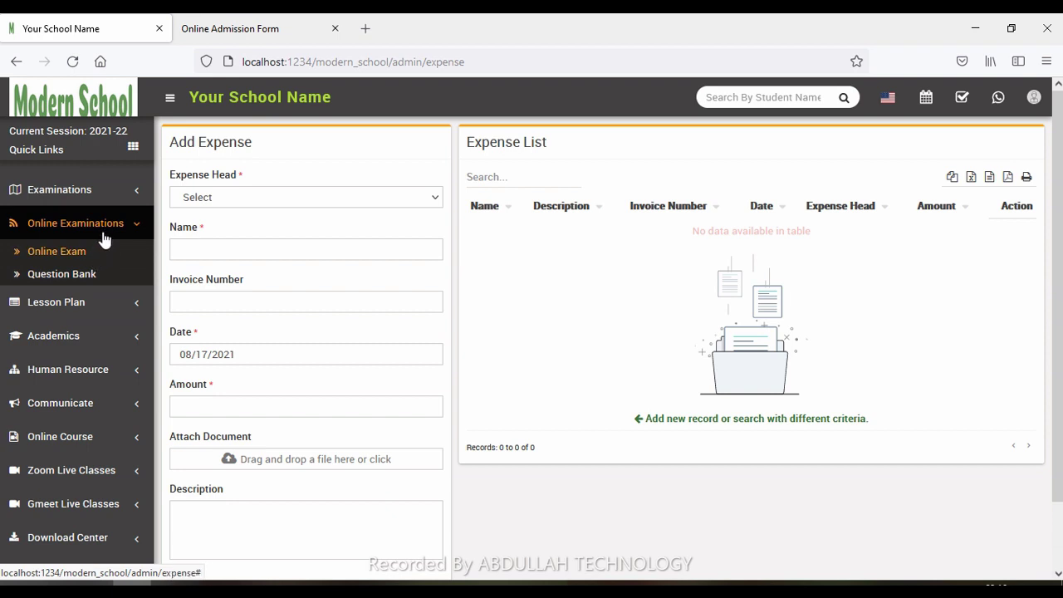
{"action": "left_click", "coordinate": [98, 304]}
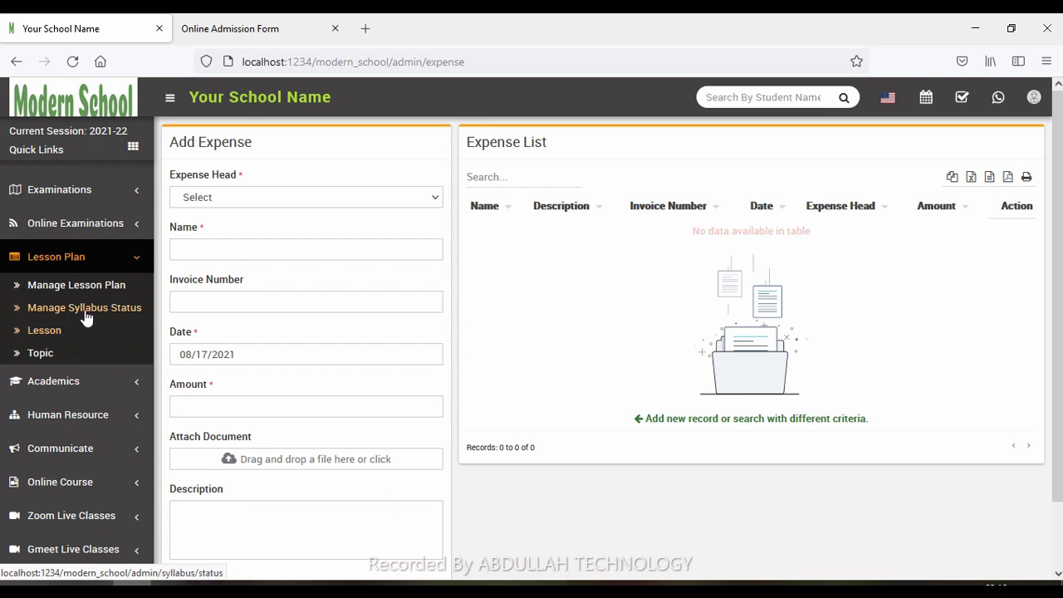
{"action": "left_click", "coordinate": [108, 264]}
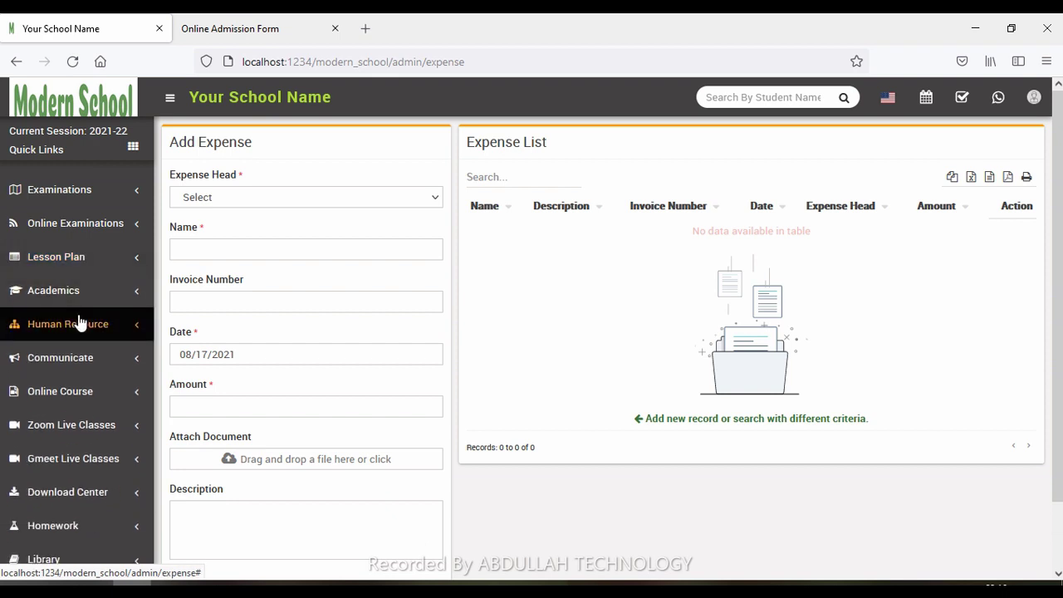
{"action": "left_click", "coordinate": [99, 295]}
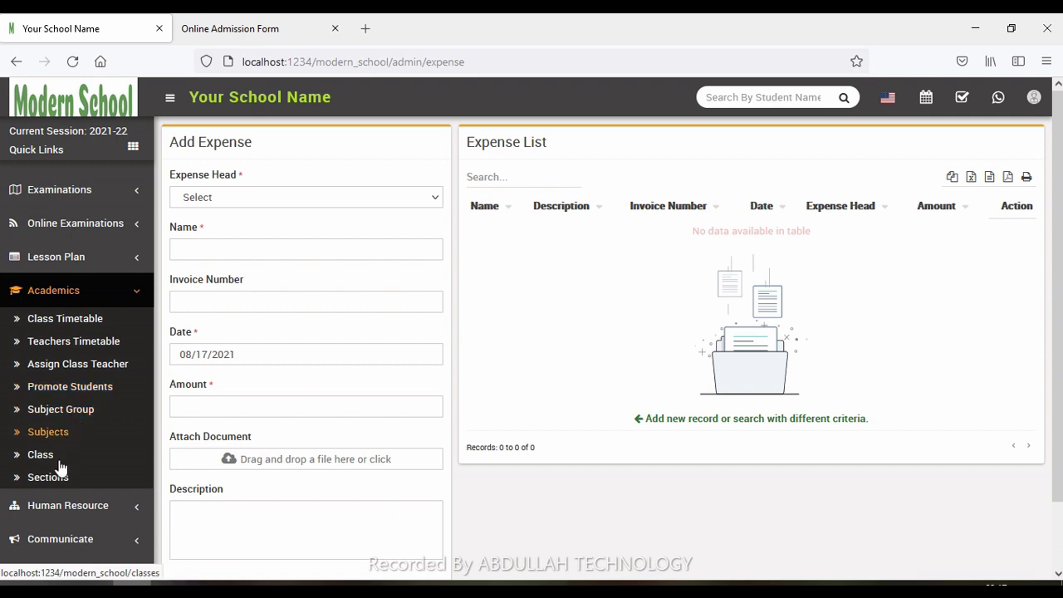
{"action": "left_click", "coordinate": [111, 292]}
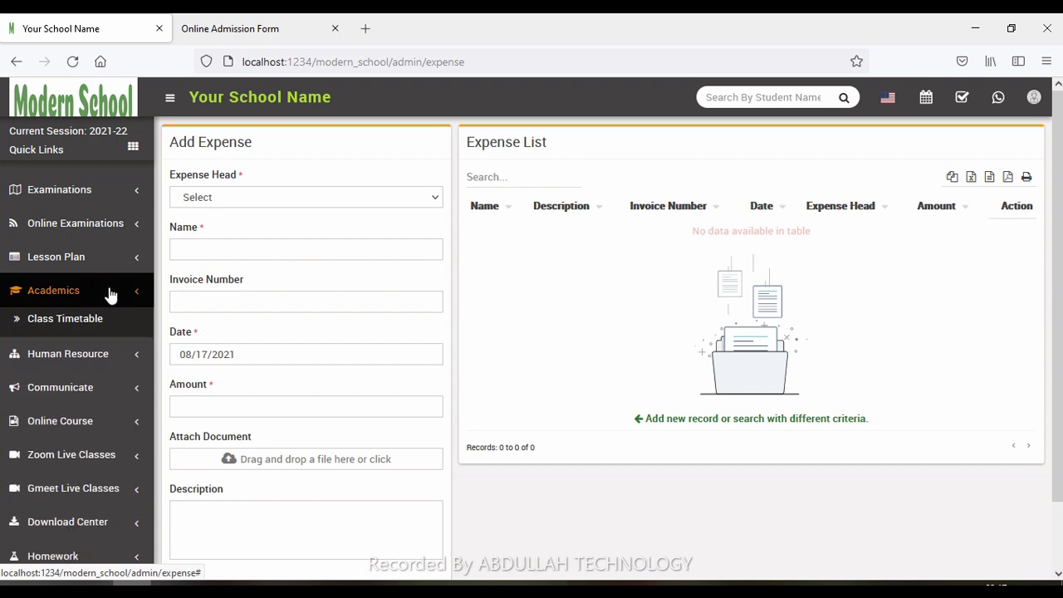
Examine the Human Resource options from Staff Directory to Disabled Staff and collapse the section
{"action": "left_click", "coordinate": [101, 330]}
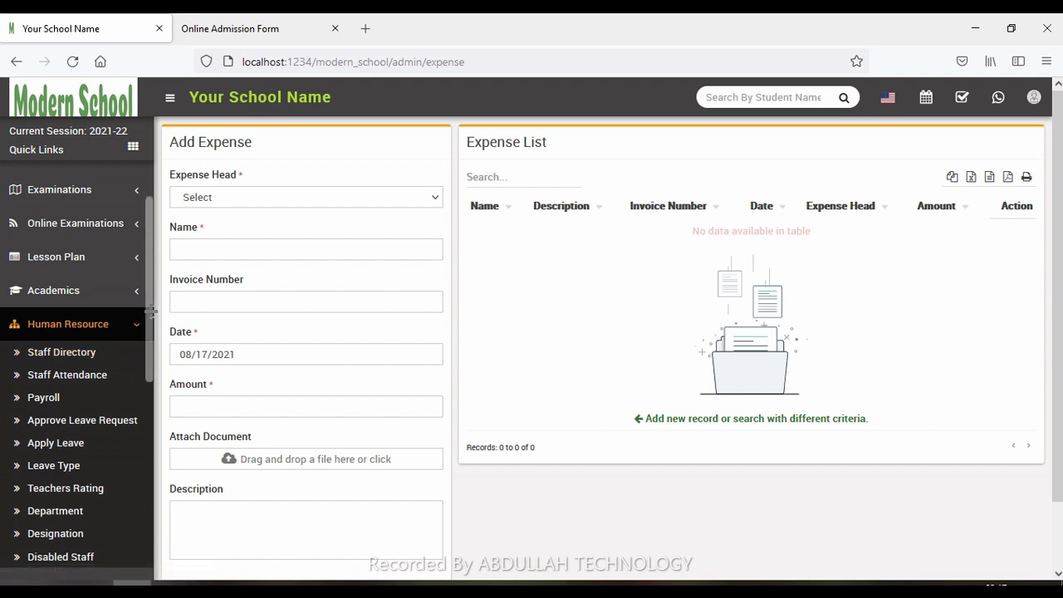
{"action": "scroll", "coordinate": [141, 345], "scroll_direction": "down", "scroll_amount": 2}
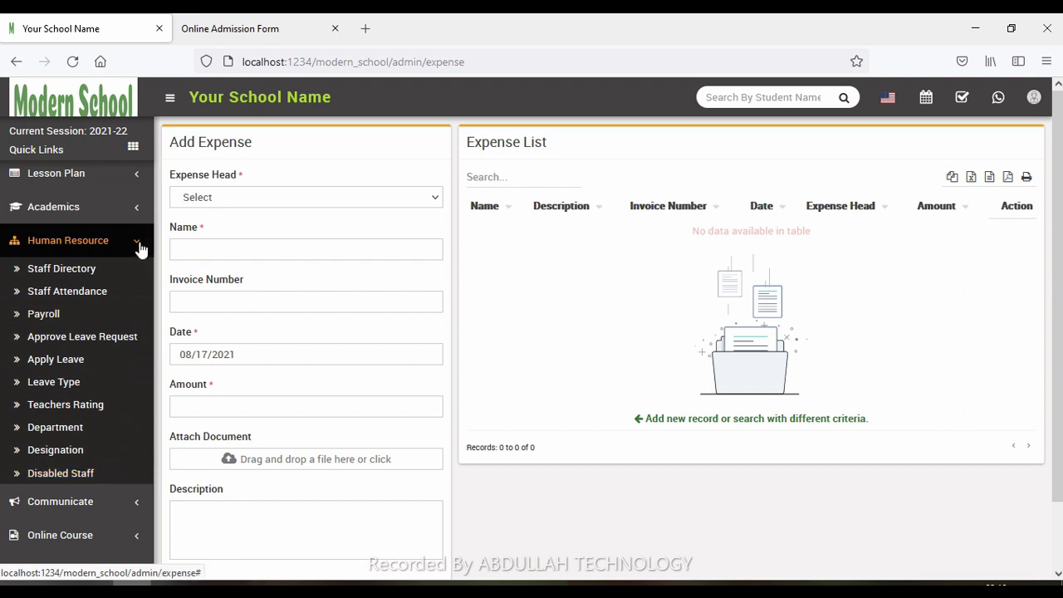
{"action": "left_click_drag", "start_coordinate": [150, 241], "coordinate": [173, 266]}
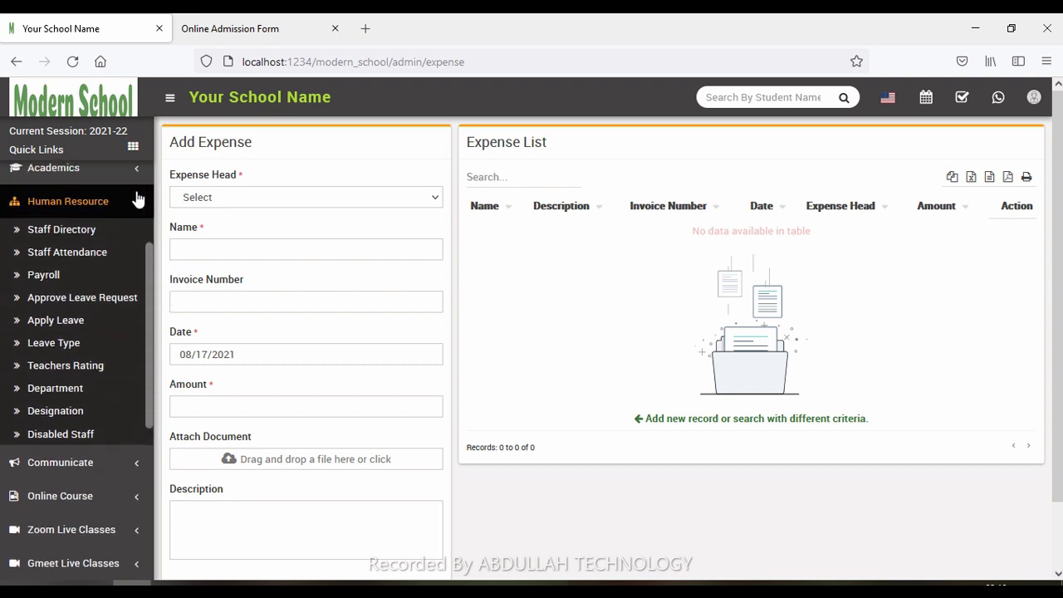
{"action": "left_click", "coordinate": [120, 202]}
Look over the Communicate options, open the Login Credentials Send page and check the Class choices without selecting any
{"action": "left_click", "coordinate": [127, 235]}
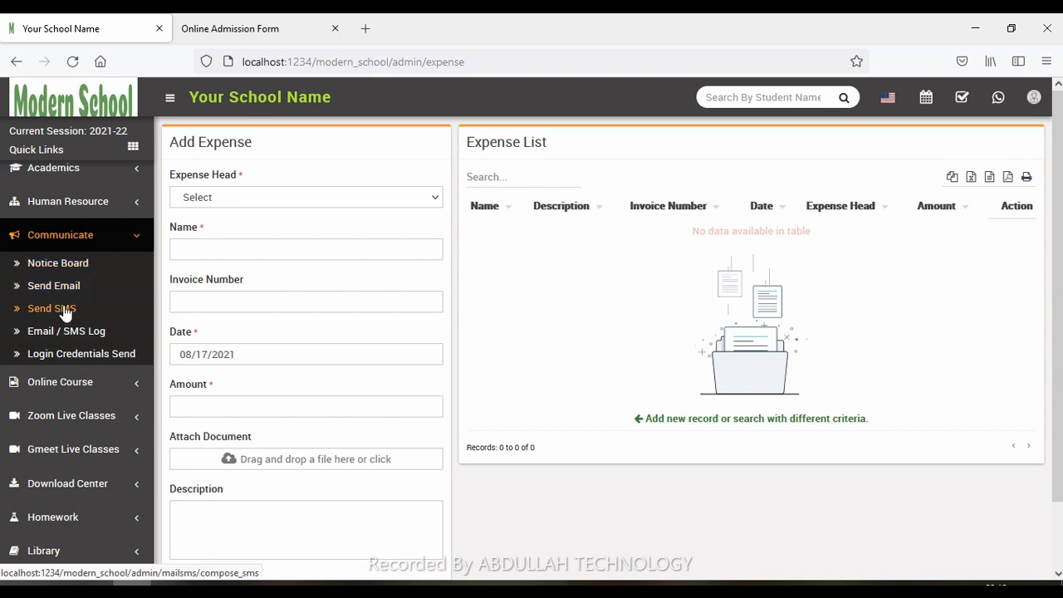
{"action": "left_click", "coordinate": [107, 353]}
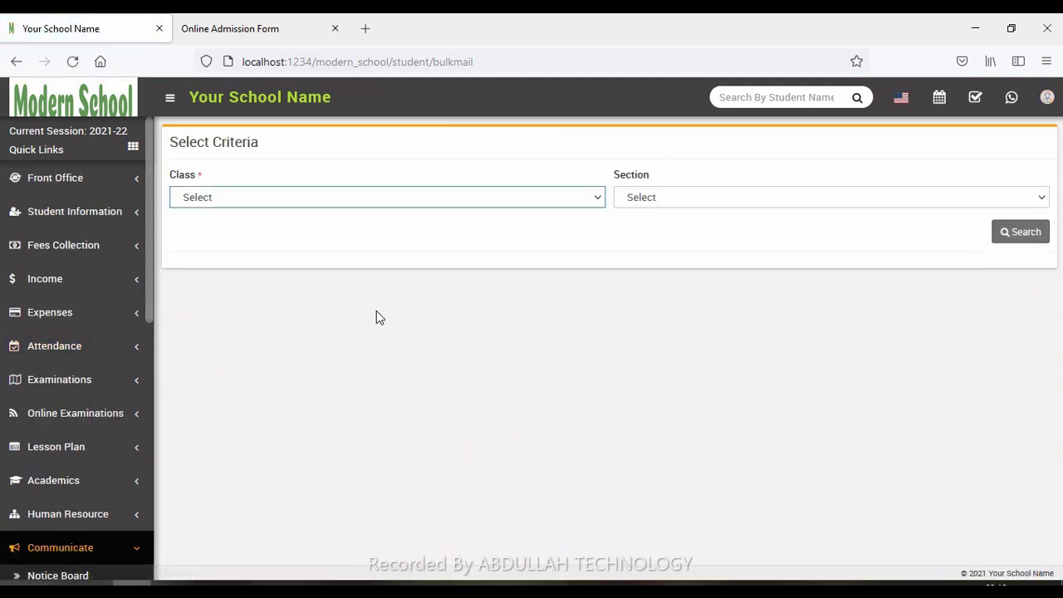
{"action": "left_click", "coordinate": [346, 193]}
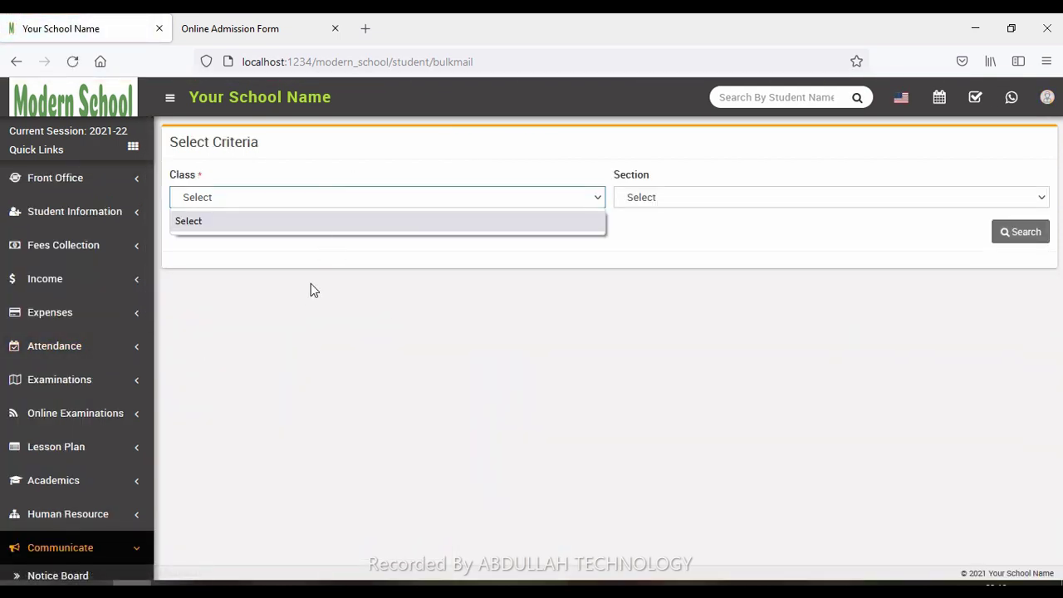
{"action": "left_click", "coordinate": [264, 312]}
Open the Online Course Setting page, view its AWS S3 Bucket Setting form and collapse the Online Course section
{"action": "left_click_drag", "start_coordinate": [150, 265], "coordinate": [183, 473]}
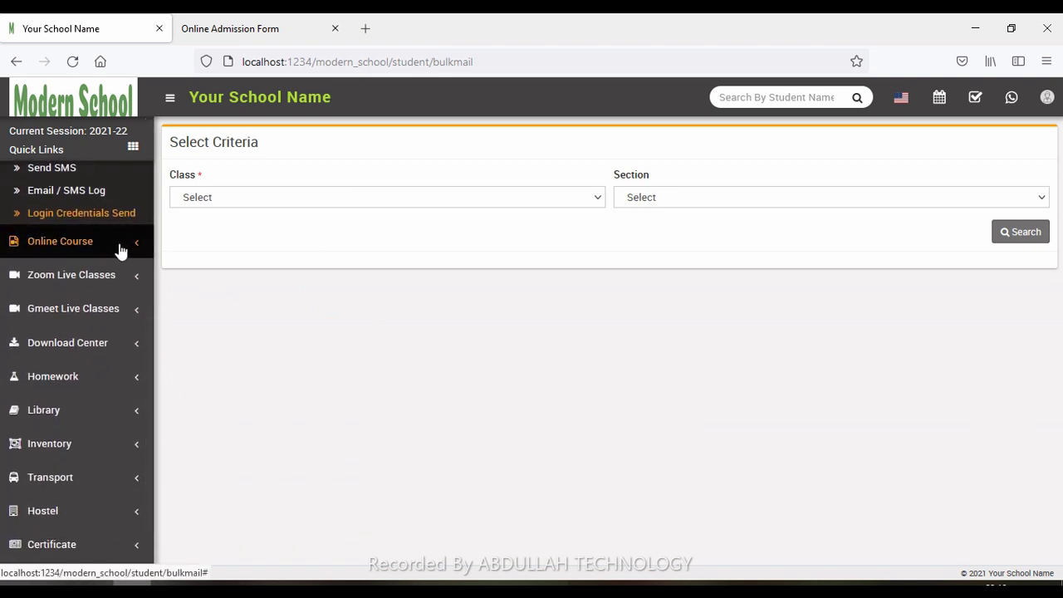
{"action": "scroll", "coordinate": [119, 249], "scroll_direction": "down", "scroll_amount": 2}
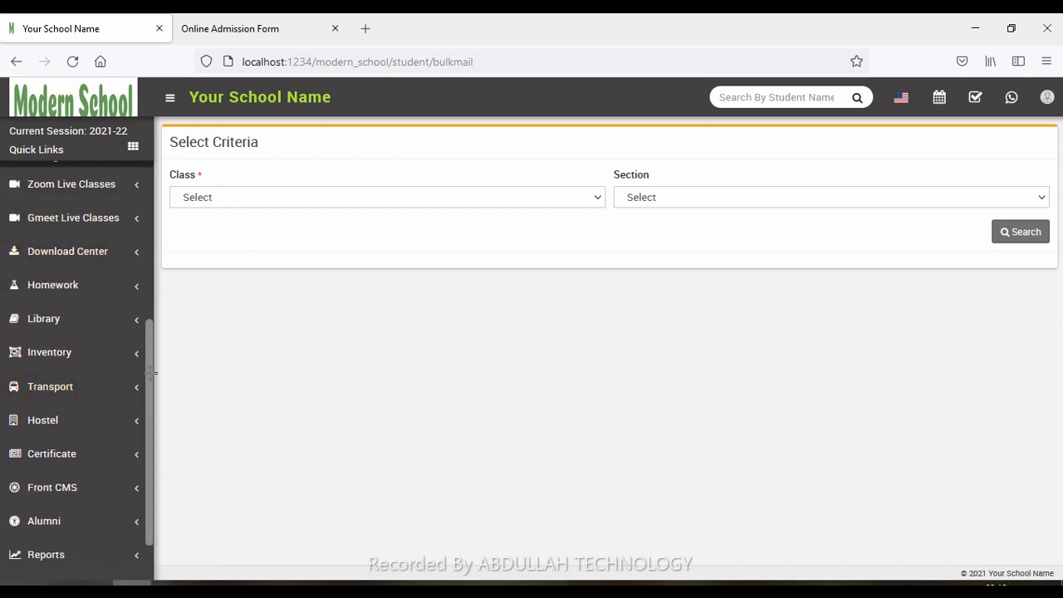
{"action": "left_click_drag", "start_coordinate": [149, 367], "coordinate": [158, 327]}
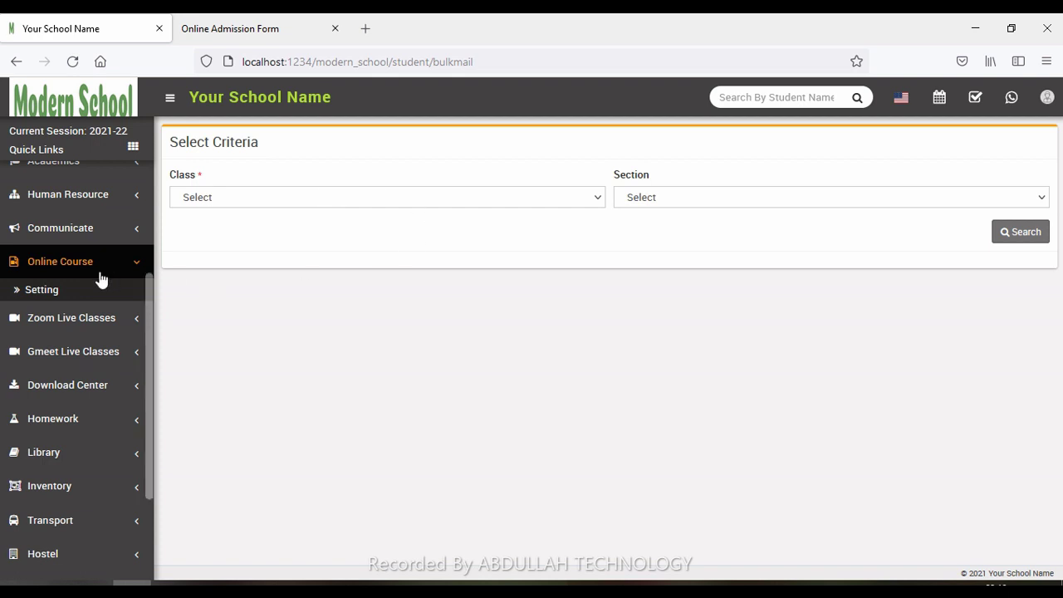
{"action": "left_click", "coordinate": [63, 295]}
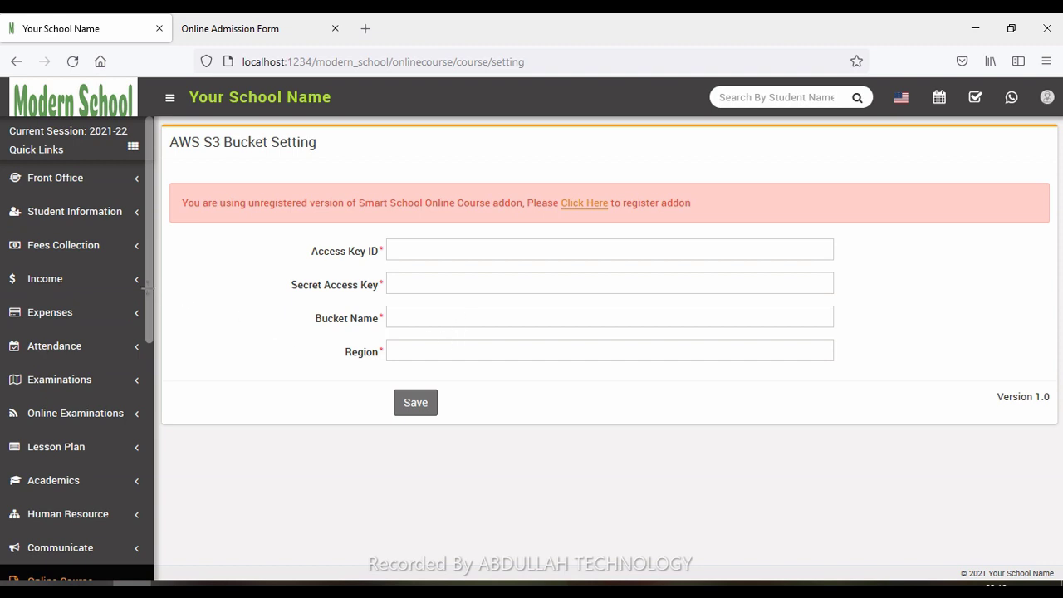
{"action": "left_click_drag", "start_coordinate": [146, 288], "coordinate": [162, 358]}
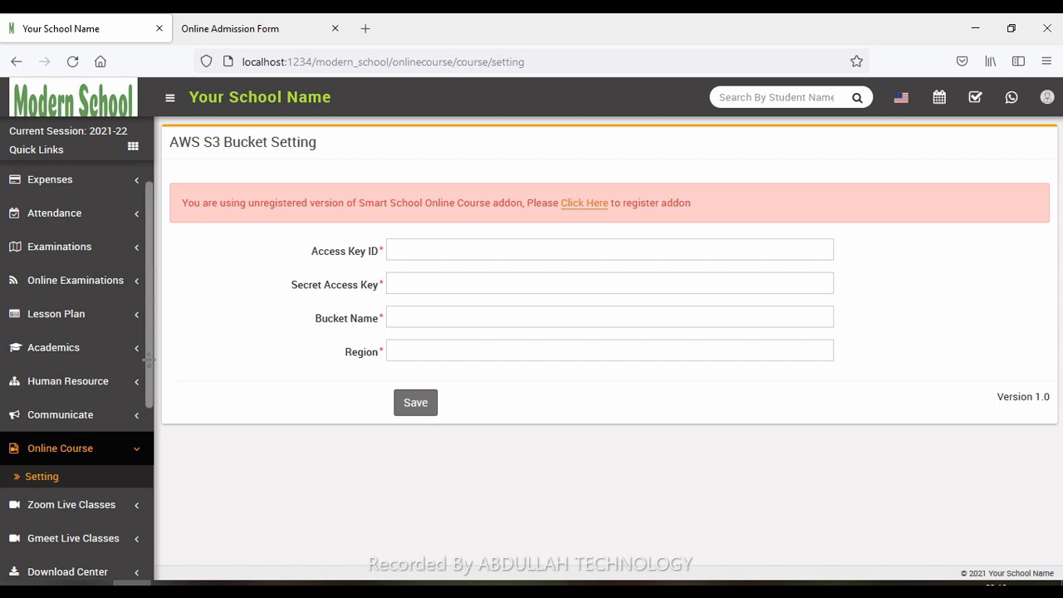
{"action": "scroll", "coordinate": [147, 360], "scroll_direction": "down", "scroll_amount": 3}
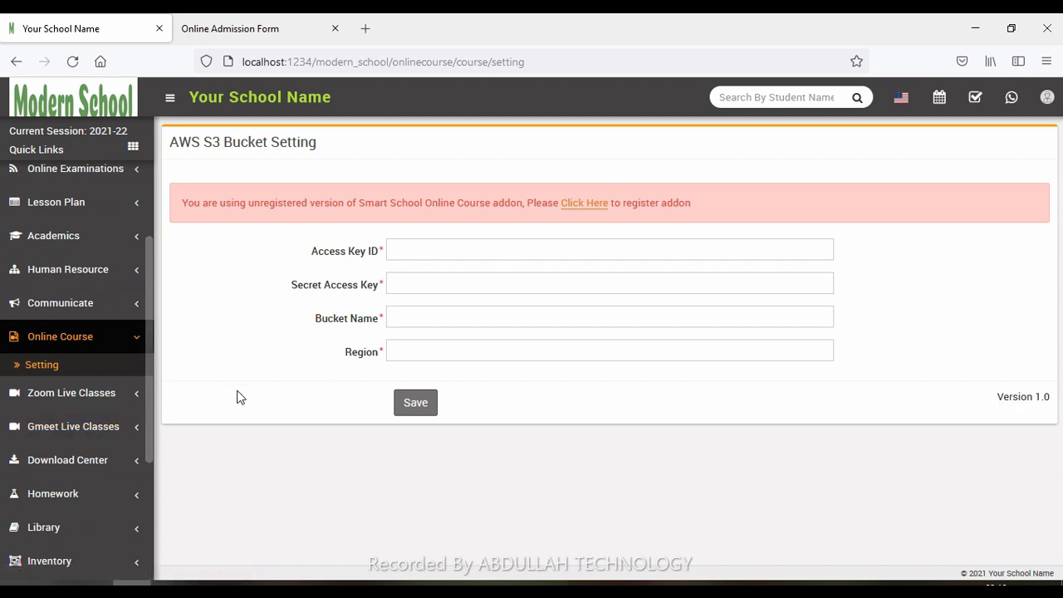
{"action": "left_click", "coordinate": [130, 336]}
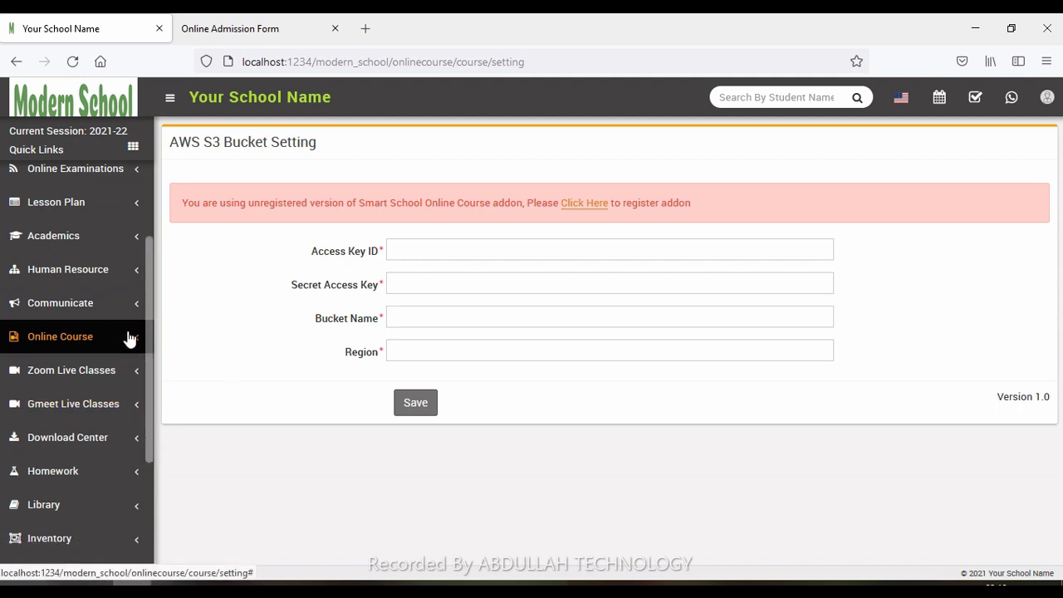
Open the Upload Content page of the Download Center and set the Content Type to Other Download
{"action": "left_click", "coordinate": [95, 446]}
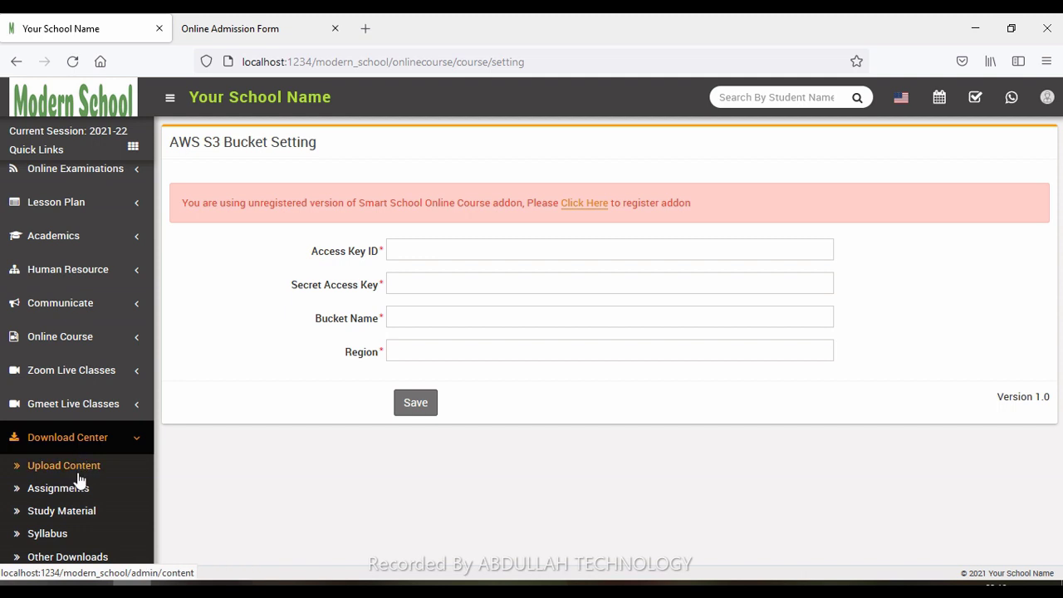
{"action": "left_click", "coordinate": [80, 478]}
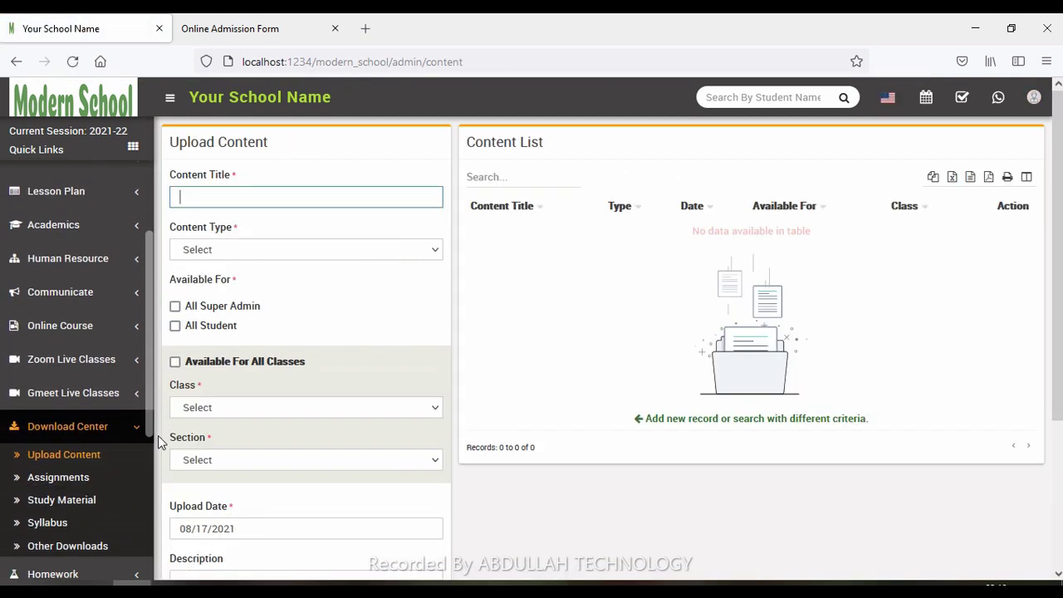
{"action": "scroll", "coordinate": [159, 464], "scroll_direction": "down", "scroll_amount": 4}
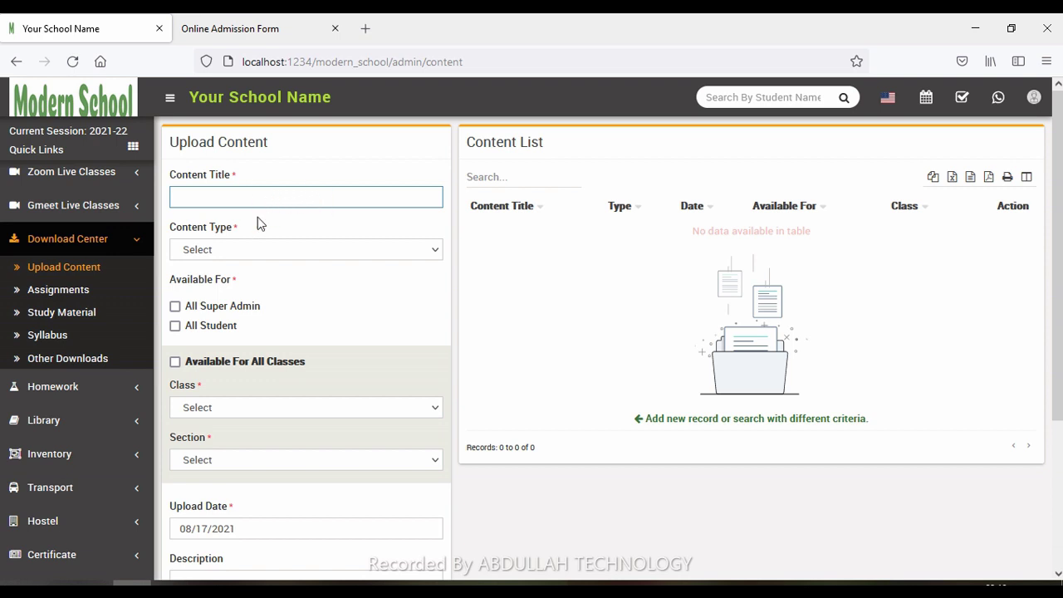
{"action": "left_click", "coordinate": [241, 250]}
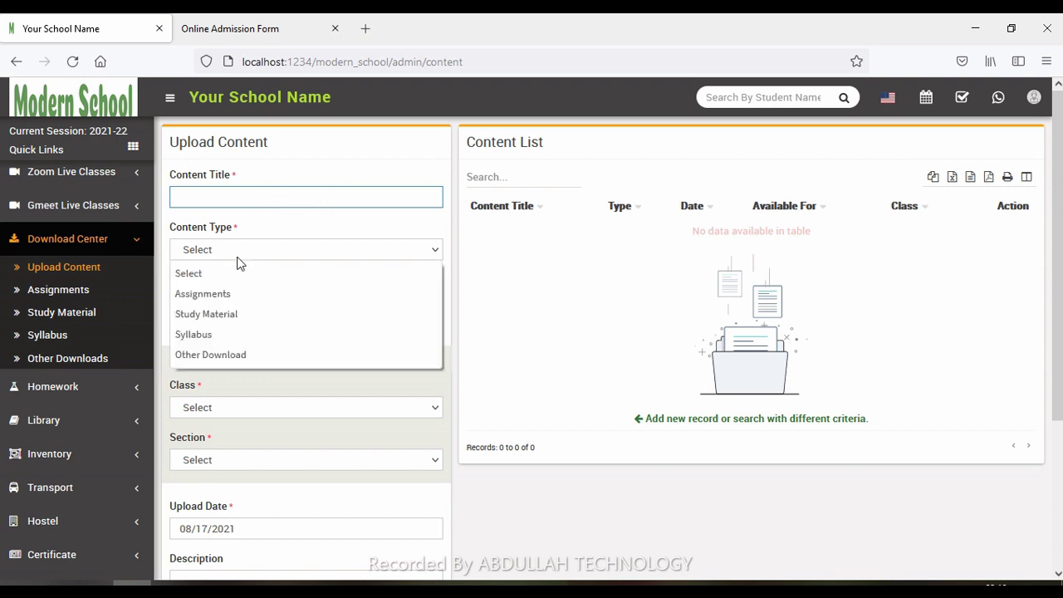
{"action": "left_click", "coordinate": [242, 355]}
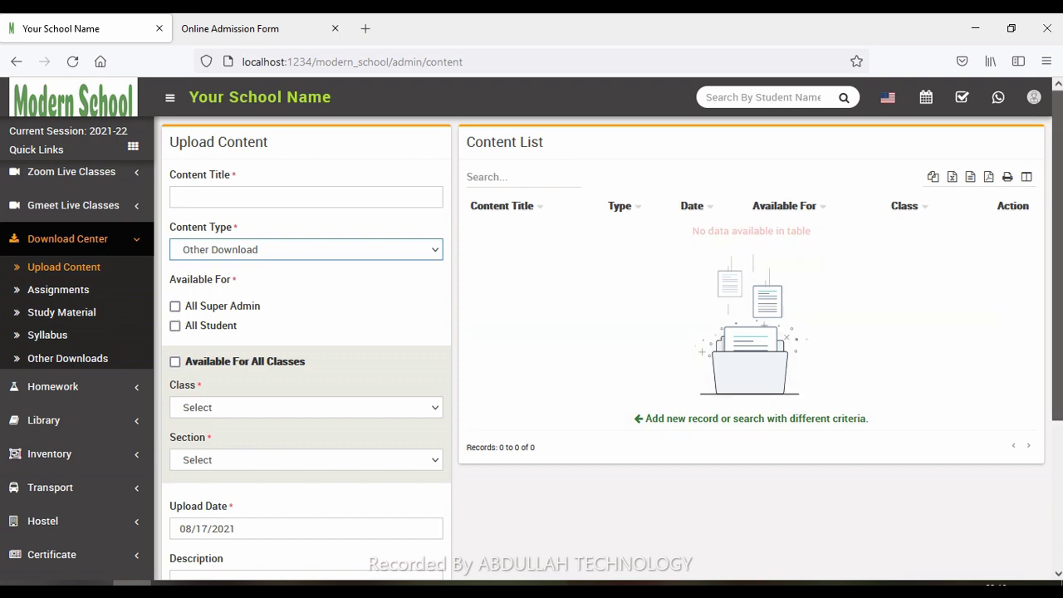
Examine the rest of the Upload Content form, from Available For to Content File, without saving it, and collapse the Download Center section
{"action": "scroll", "coordinate": [1051, 208], "scroll_direction": "down", "scroll_amount": 2}
{"action": "scroll", "coordinate": [1051, 208], "scroll_direction": "down", "scroll_amount": 1}
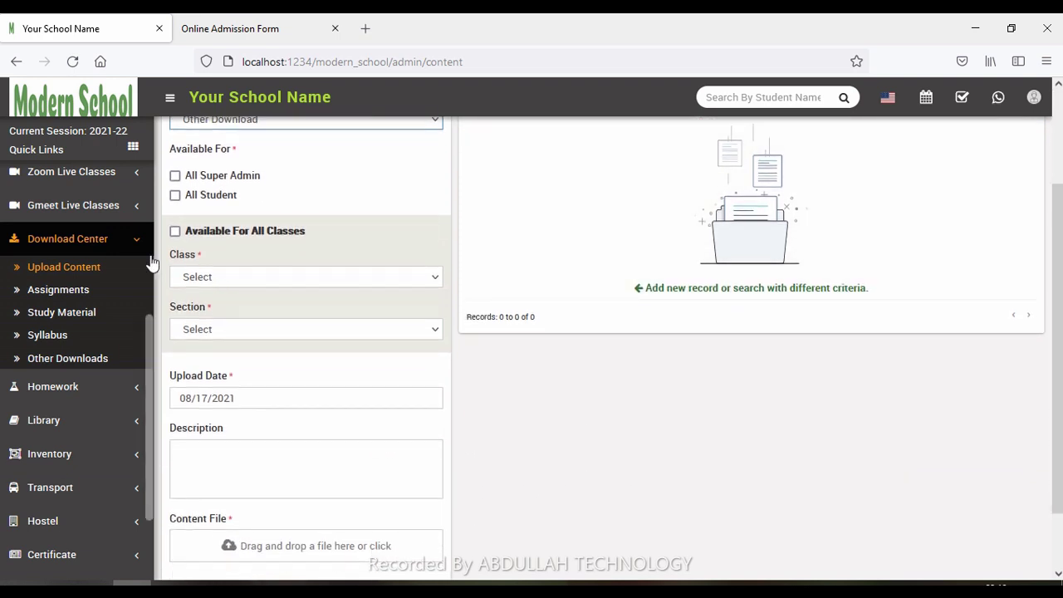
{"action": "left_click", "coordinate": [175, 234]}
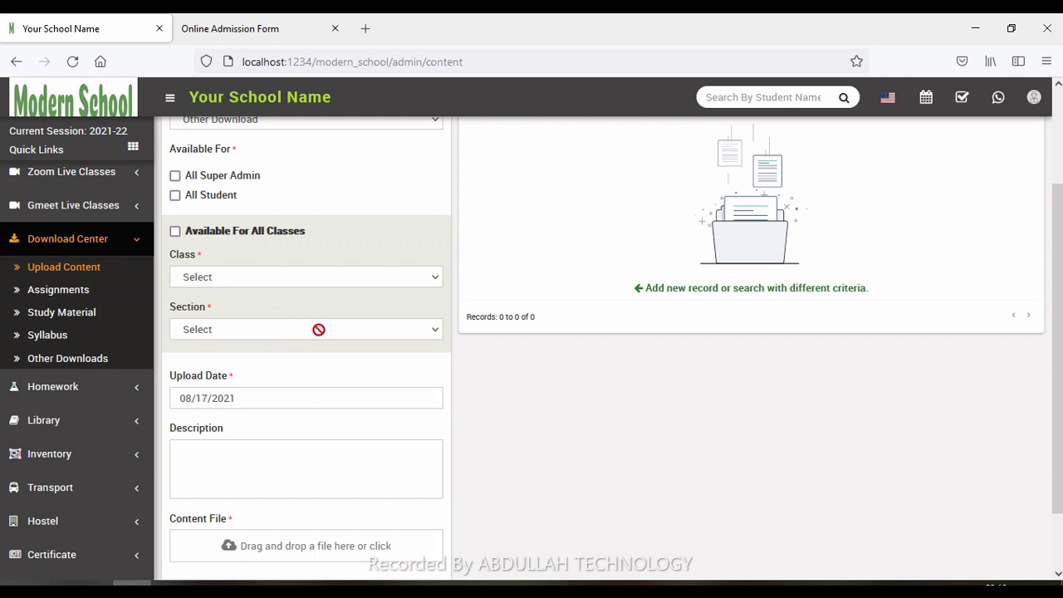
{"action": "left_click", "coordinate": [282, 403]}
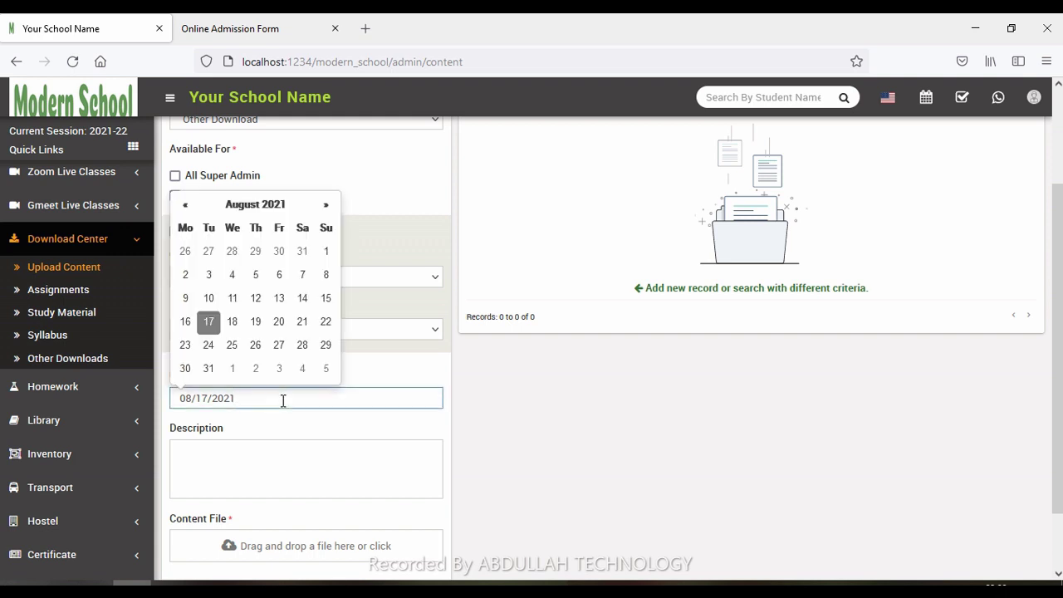
{"action": "left_click", "coordinate": [398, 468]}
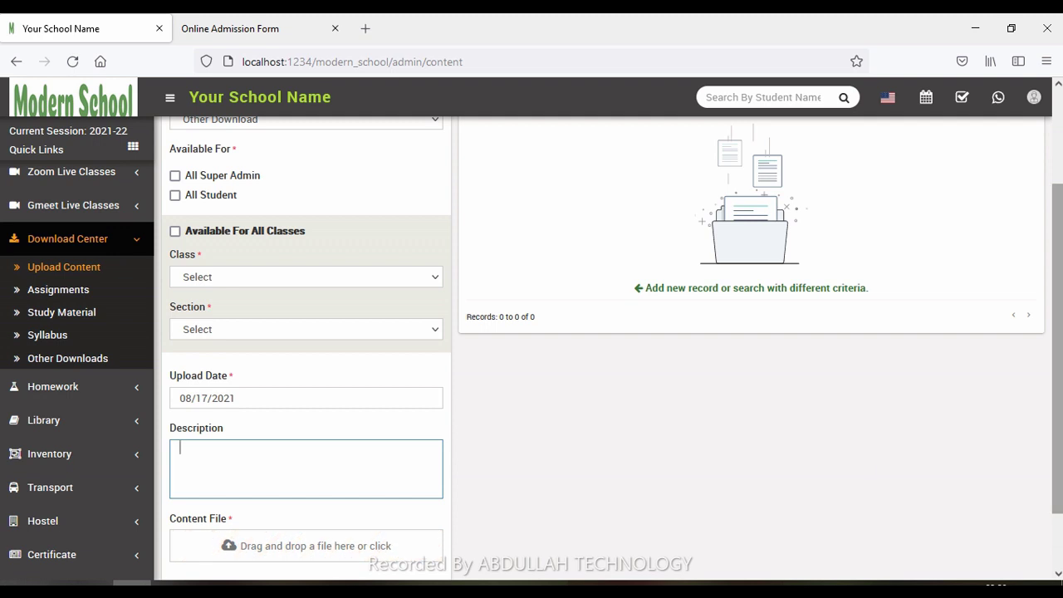
{"action": "scroll", "coordinate": [1057, 332], "scroll_direction": "down", "scroll_amount": 2}
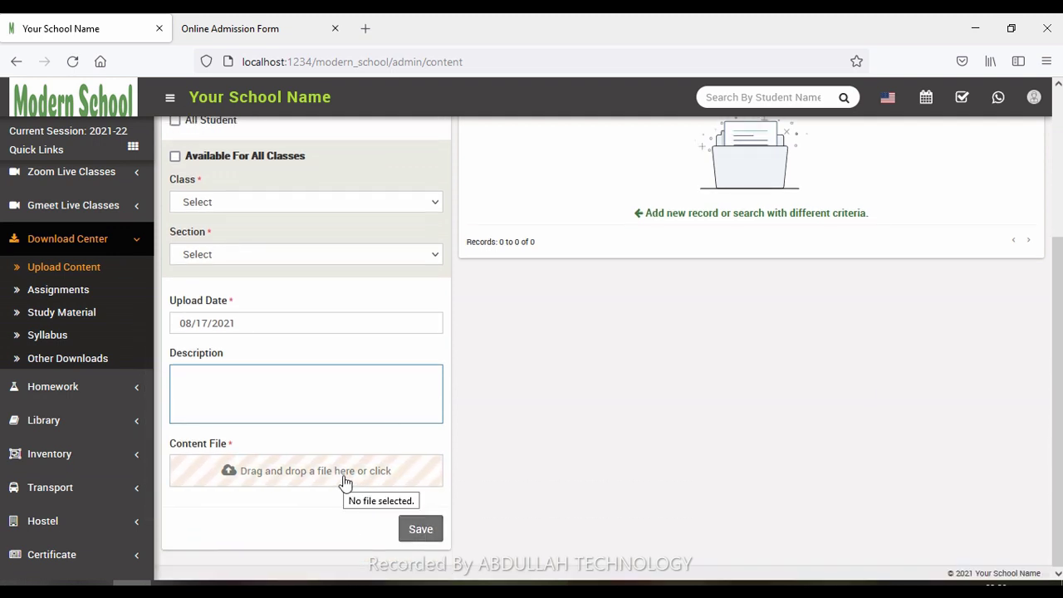
{"action": "left_click", "coordinate": [98, 243]}
Open the homework page and bring up the blank Add Homework form
{"action": "left_click", "coordinate": [81, 280]}
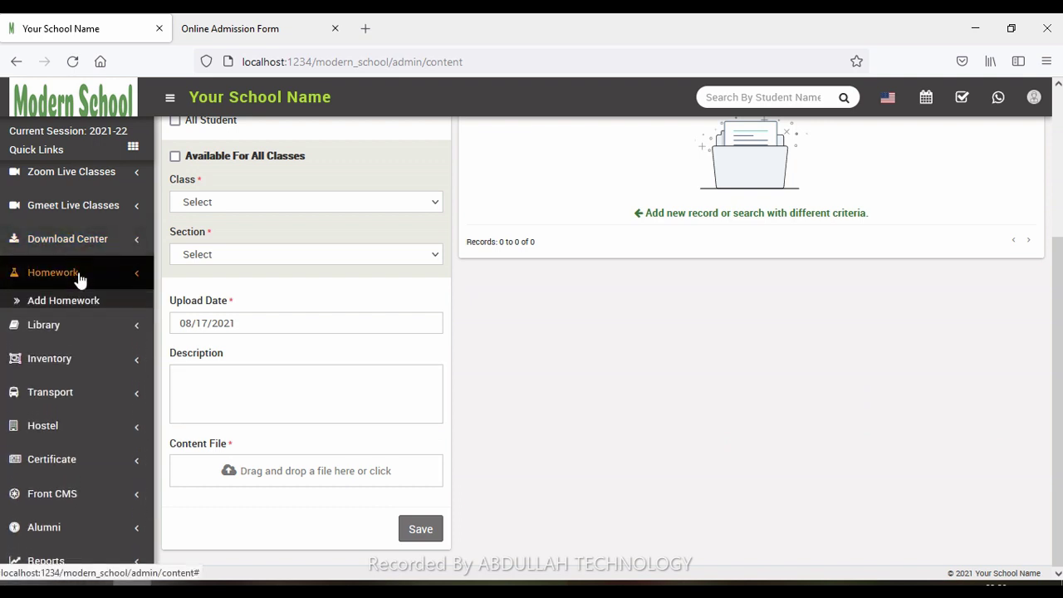
{"action": "left_click", "coordinate": [79, 303]}
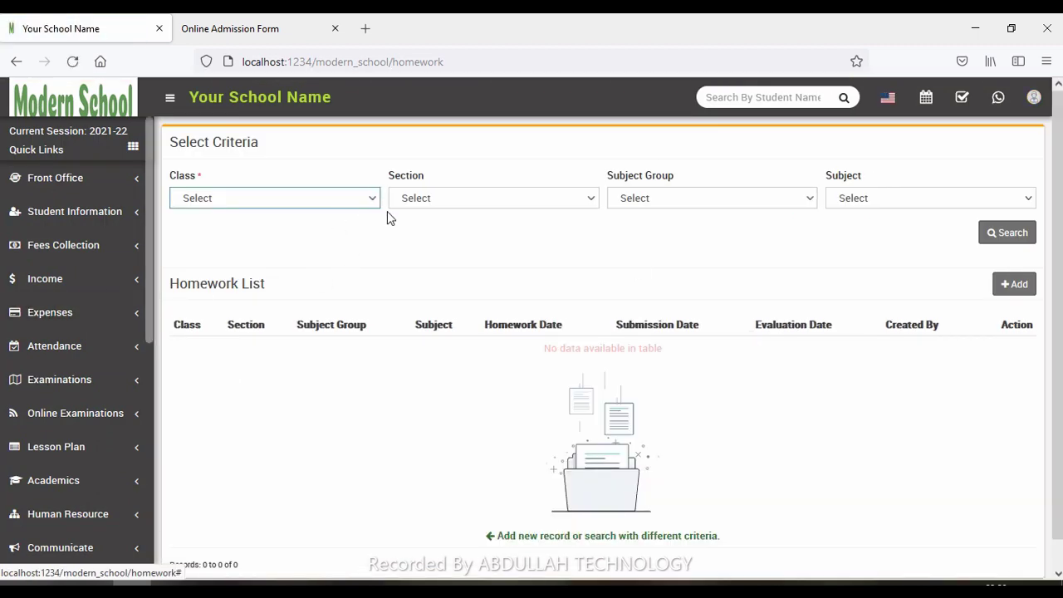
{"action": "left_click", "coordinate": [1016, 285]}
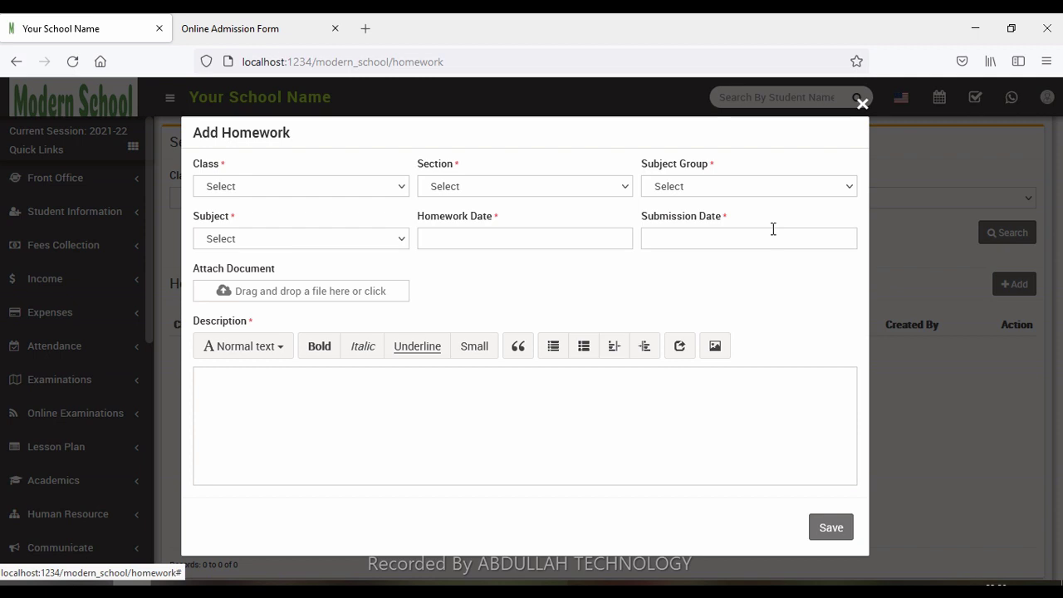
Close the Add Homework form without saving, view the entries of the Library section and collapse it
{"action": "left_click", "coordinate": [858, 106]}
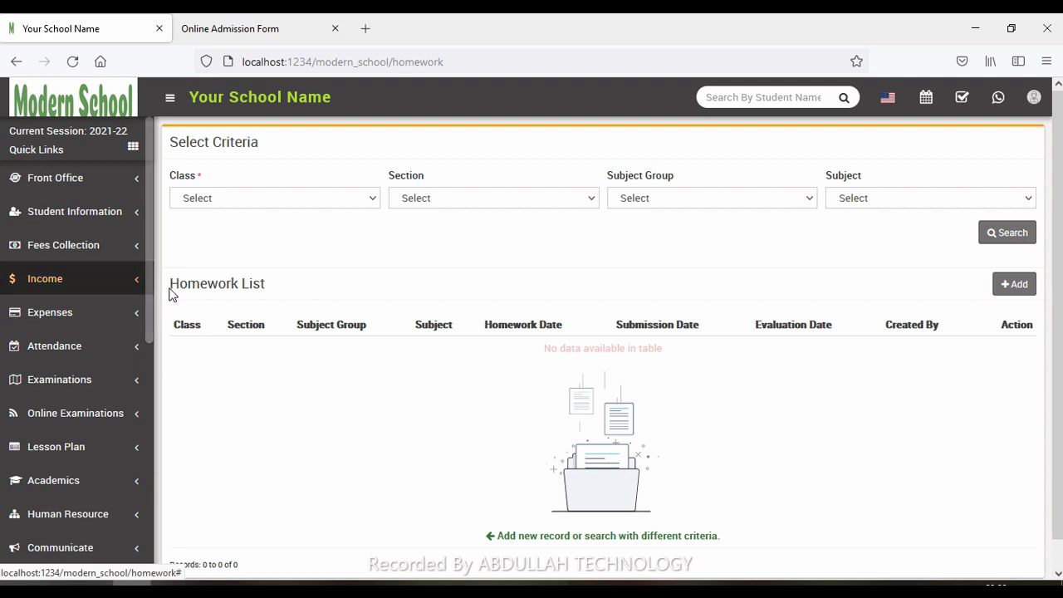
{"action": "scroll", "coordinate": [148, 318], "scroll_direction": "down", "scroll_amount": 1}
{"action": "left_click_drag", "start_coordinate": [148, 317], "coordinate": [176, 533]}
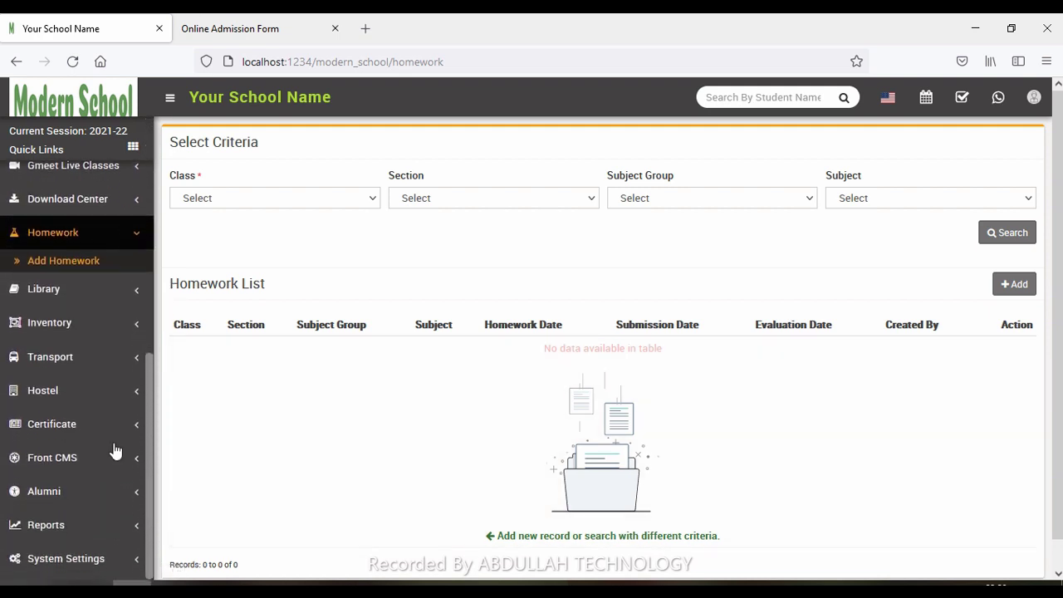
{"action": "left_click", "coordinate": [72, 301]}
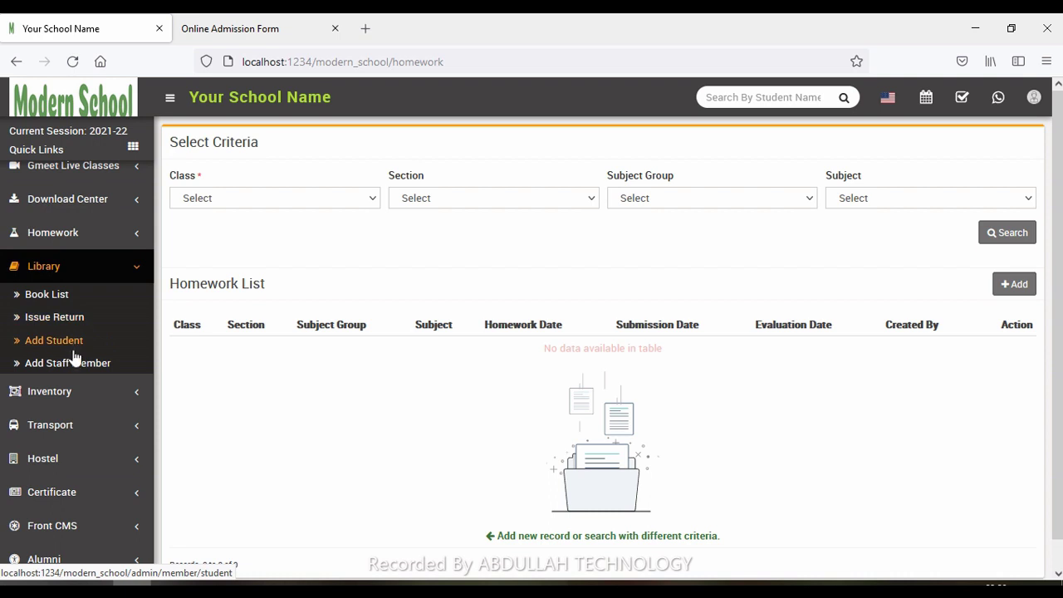
{"action": "left_click", "coordinate": [123, 277]}
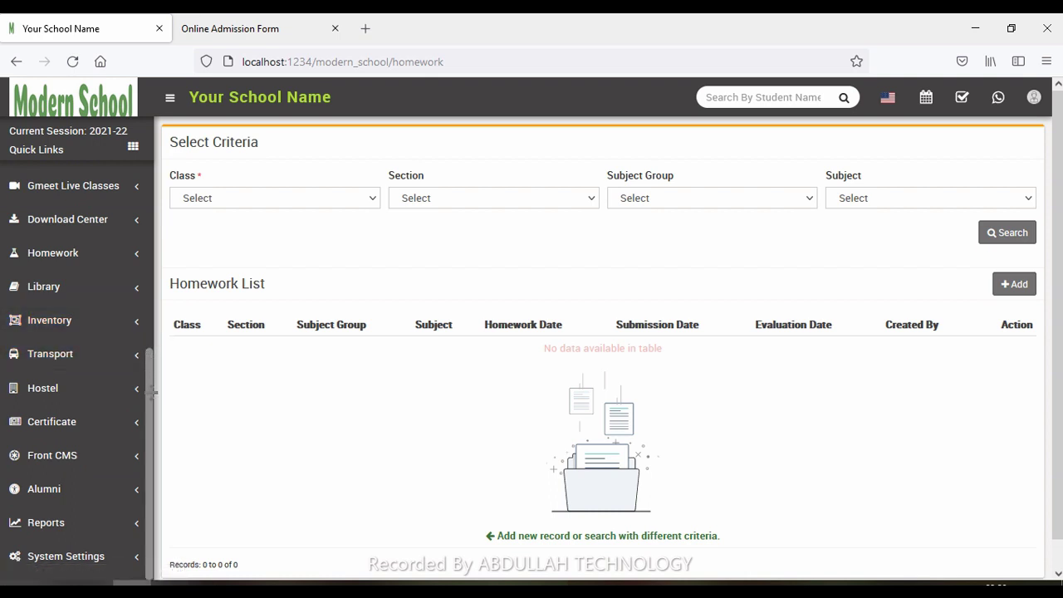
View the entries of the Transport section and of the Hostel section, collapsing each again
{"action": "left_click", "coordinate": [96, 358]}
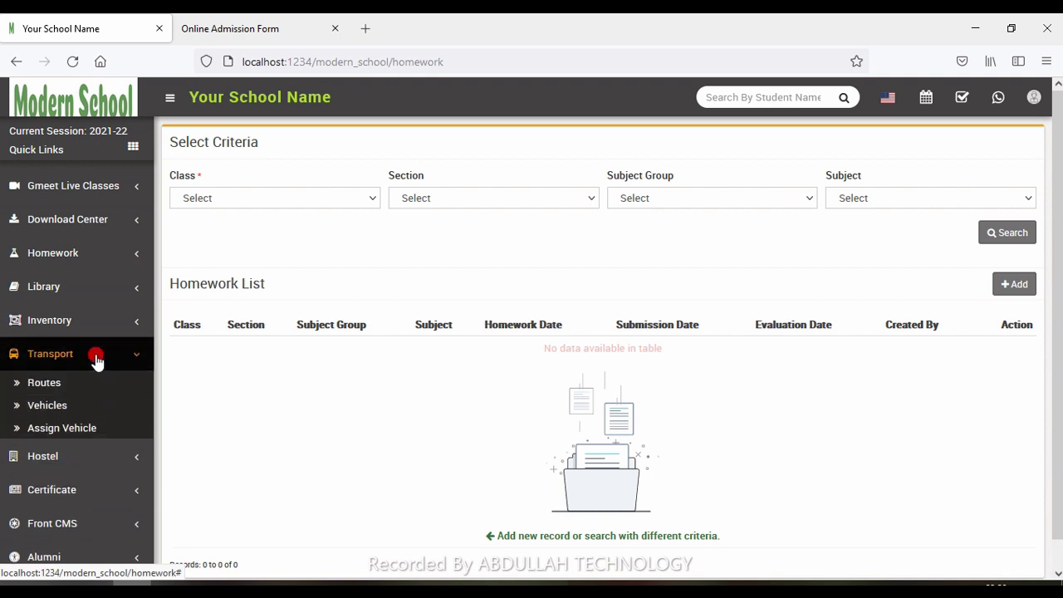
{"action": "left_click", "coordinate": [96, 359]}
{"action": "left_click", "coordinate": [93, 383]}
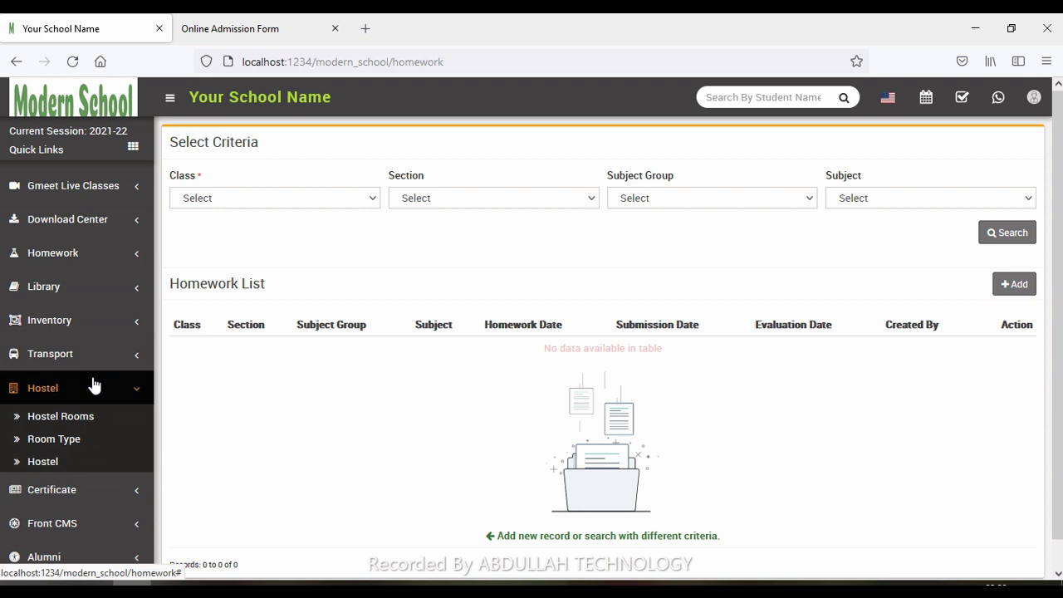
{"action": "left_click", "coordinate": [94, 384]}
Expand the Certificate section and open its Student Certificate page
{"action": "left_click", "coordinate": [102, 433]}
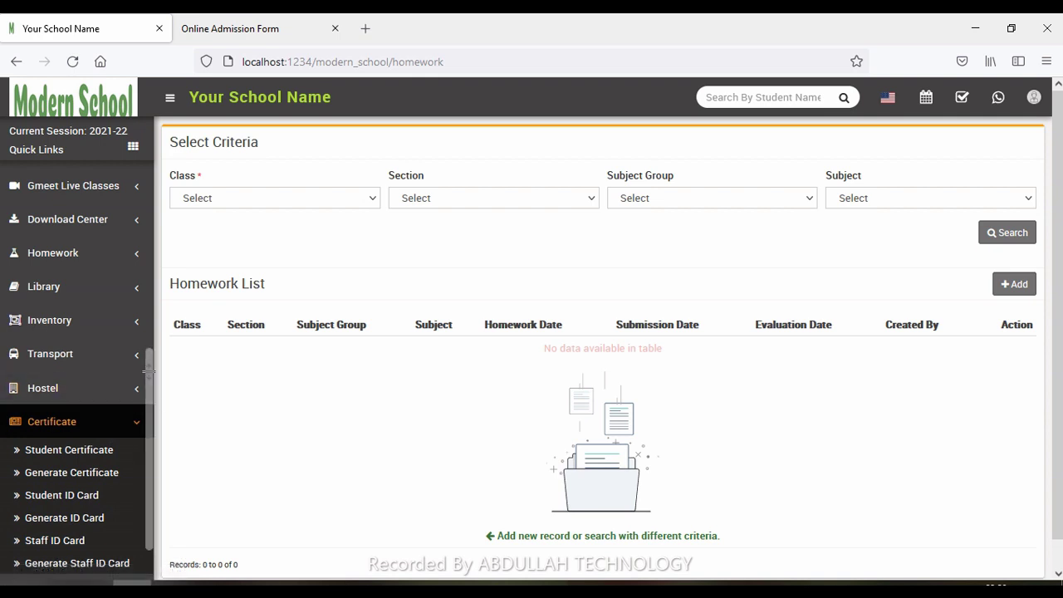
{"action": "left_click_drag", "start_coordinate": [148, 374], "coordinate": [148, 407]}
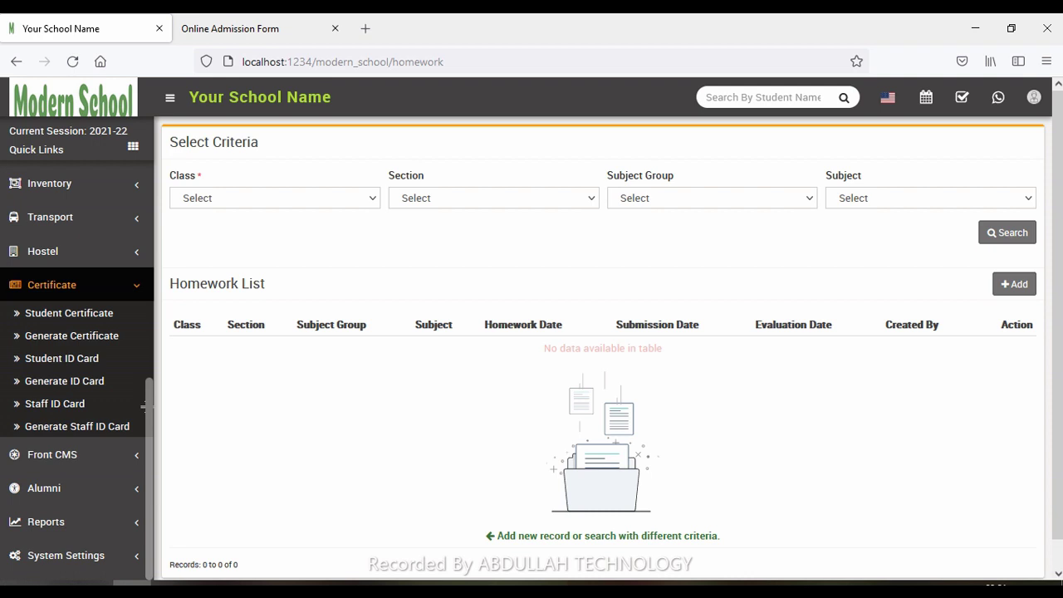
{"action": "left_click", "coordinate": [93, 313]}
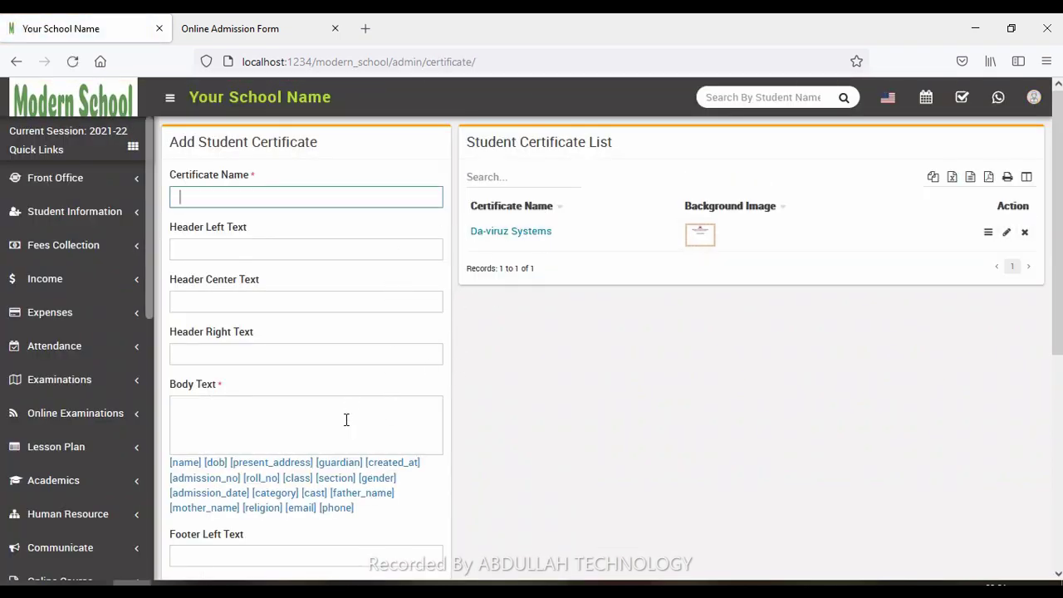
Preview the Da-viruz Systems certificate from the Student Certificate List down to its footer and close the preview
{"action": "left_click", "coordinate": [988, 234]}
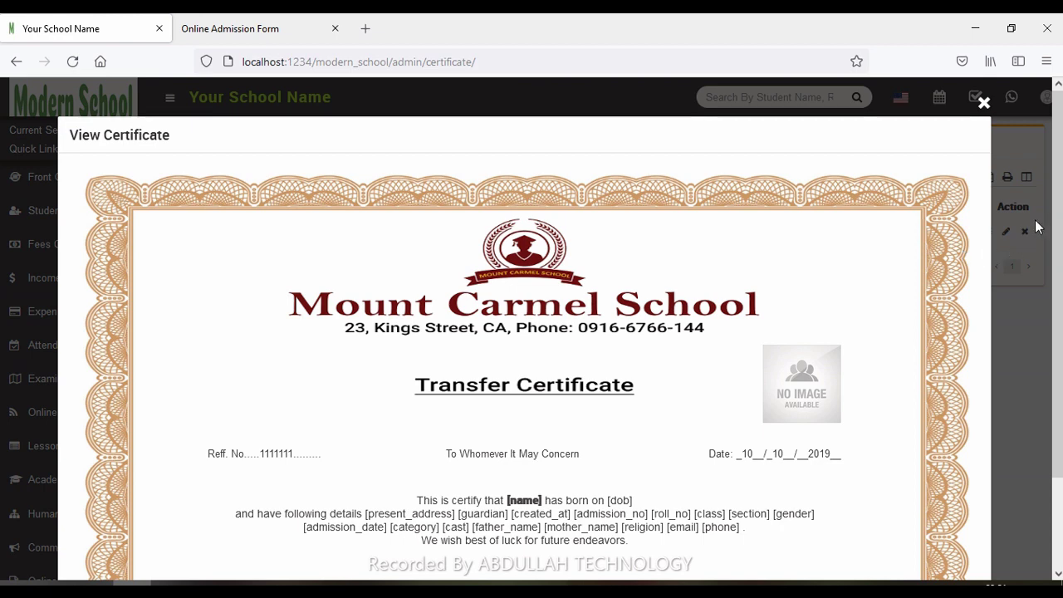
{"action": "scroll", "coordinate": [1036, 226], "scroll_direction": "down", "scroll_amount": 3}
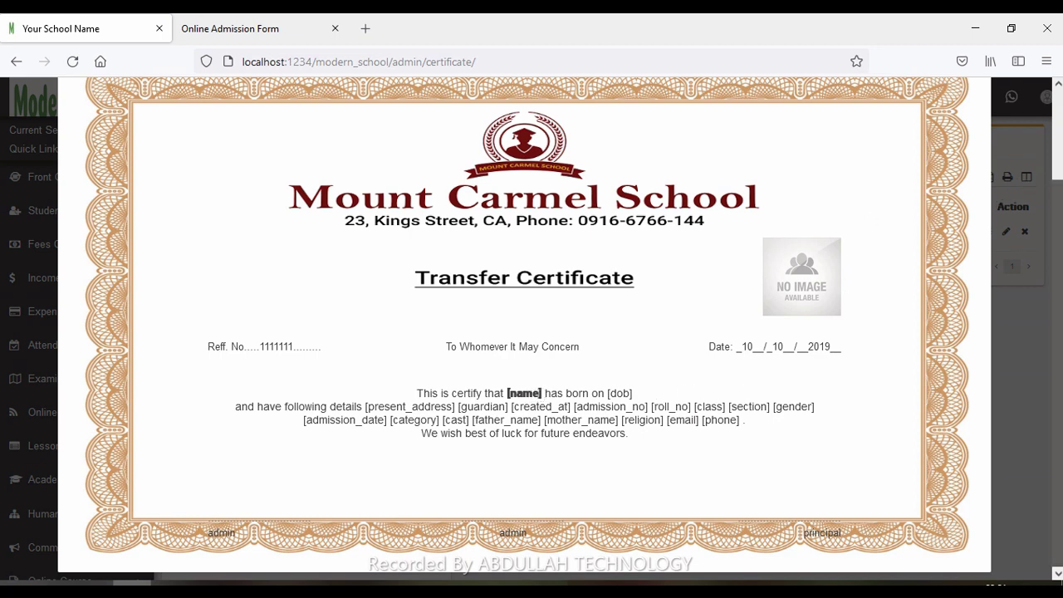
{"action": "scroll", "coordinate": [1044, 172], "scroll_direction": "up", "scroll_amount": 2}
{"action": "left_click", "coordinate": [1021, 141]}
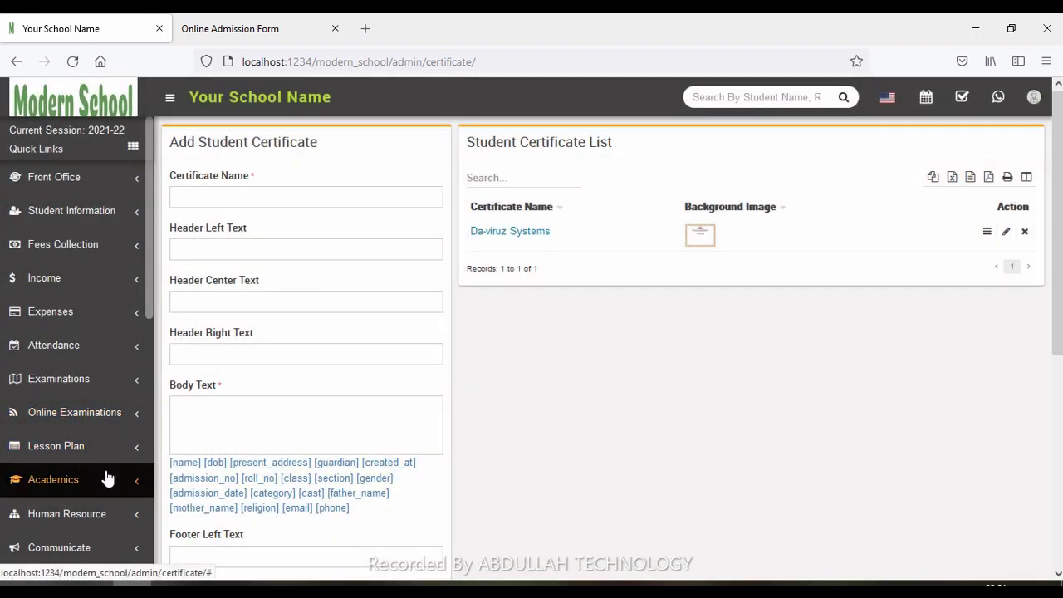
Open the Student ID Card page of the Certificate section, preview the Sample Student Identity Card Horizontal and close it
{"action": "scroll", "coordinate": [108, 474], "scroll_direction": "down", "scroll_amount": 3}
{"action": "scroll", "coordinate": [114, 463], "scroll_direction": "up", "scroll_amount": 3}
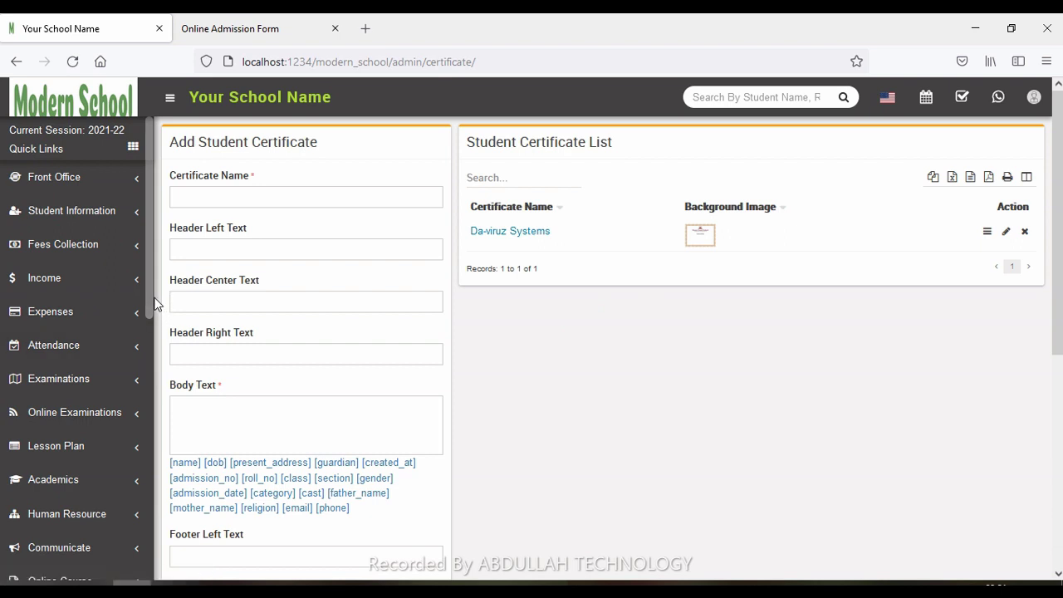
{"action": "left_click_drag", "start_coordinate": [147, 292], "coordinate": [163, 569]}
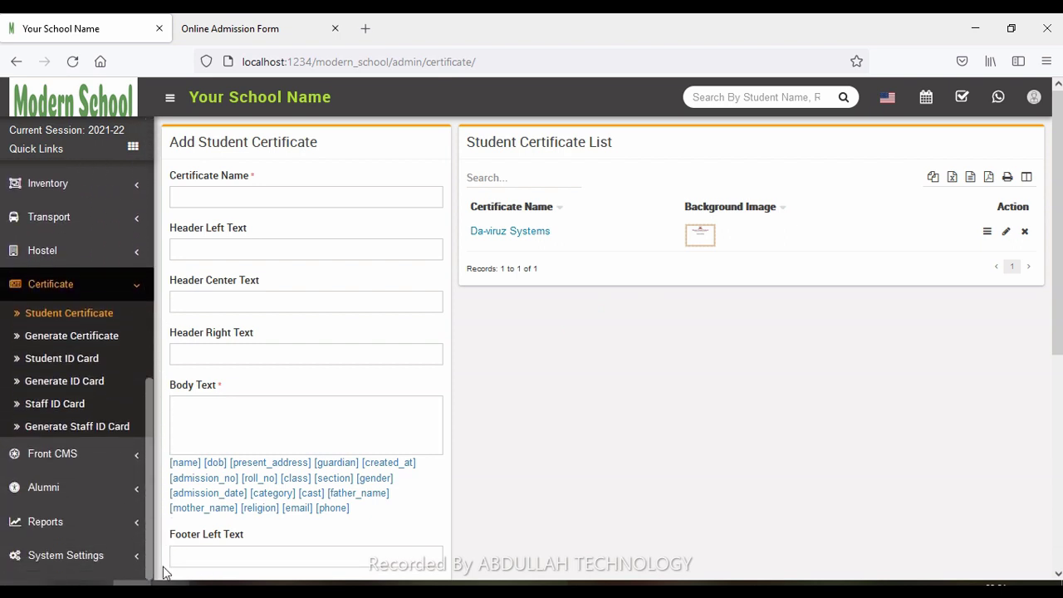
{"action": "left_click", "coordinate": [83, 370]}
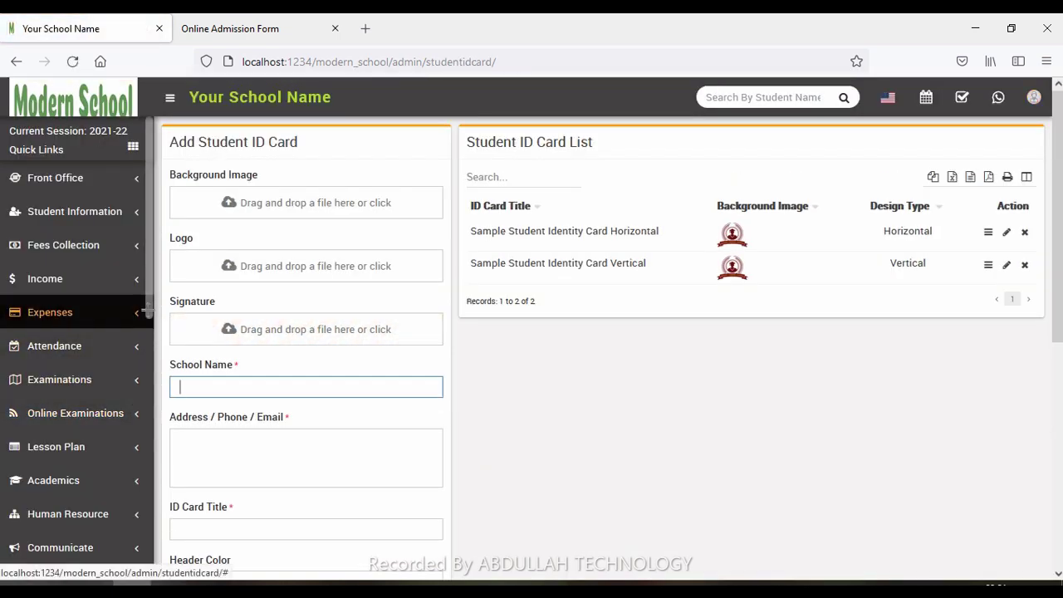
{"action": "scroll", "coordinate": [154, 407], "scroll_direction": "down", "scroll_amount": 3}
{"action": "scroll", "coordinate": [156, 410], "scroll_direction": "down", "scroll_amount": 4}
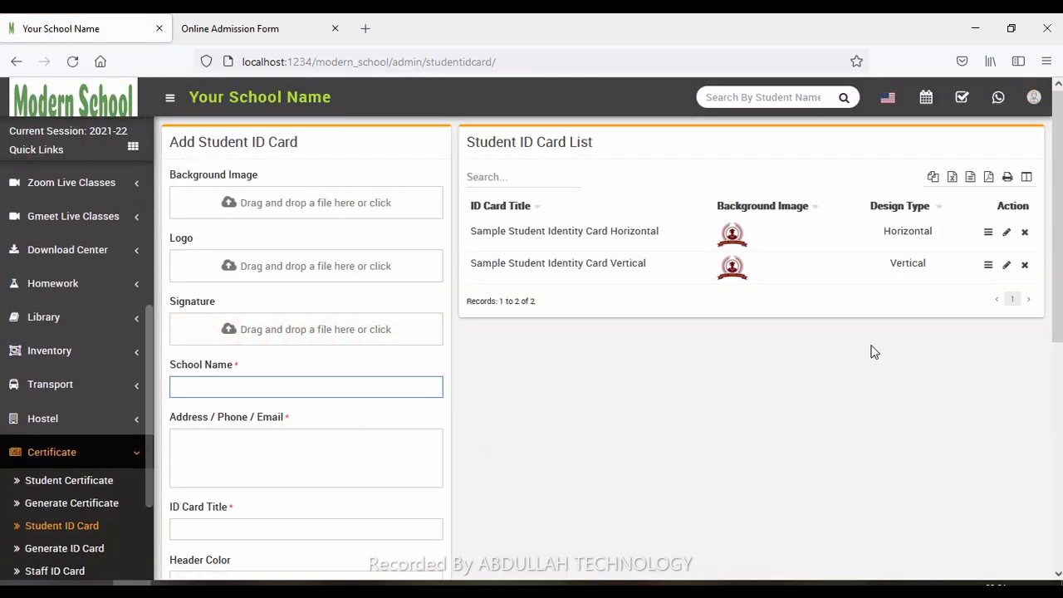
{"action": "left_click", "coordinate": [988, 234]}
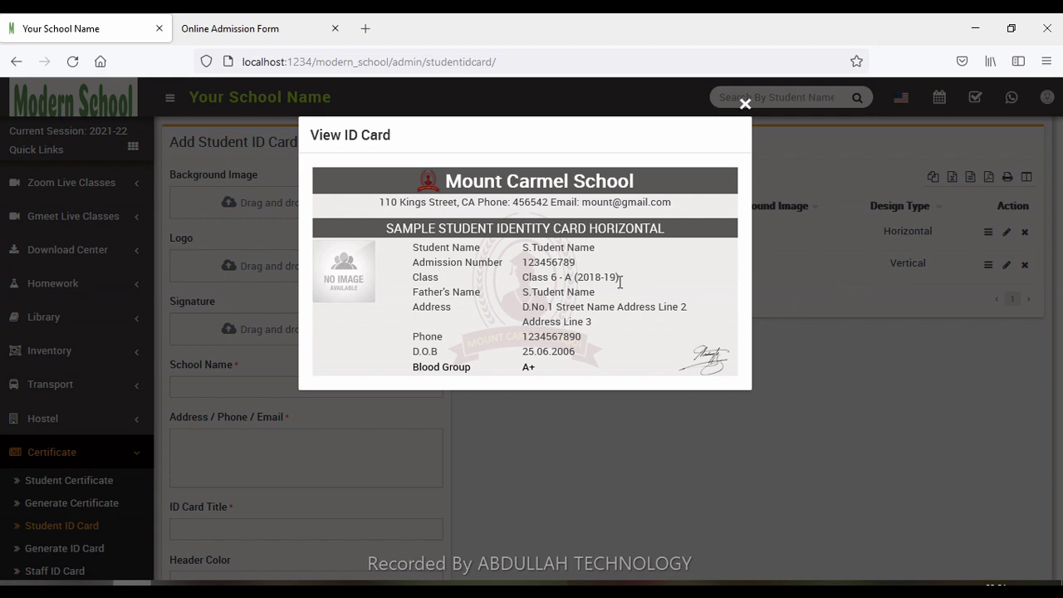
{"action": "left_click", "coordinate": [798, 321]}
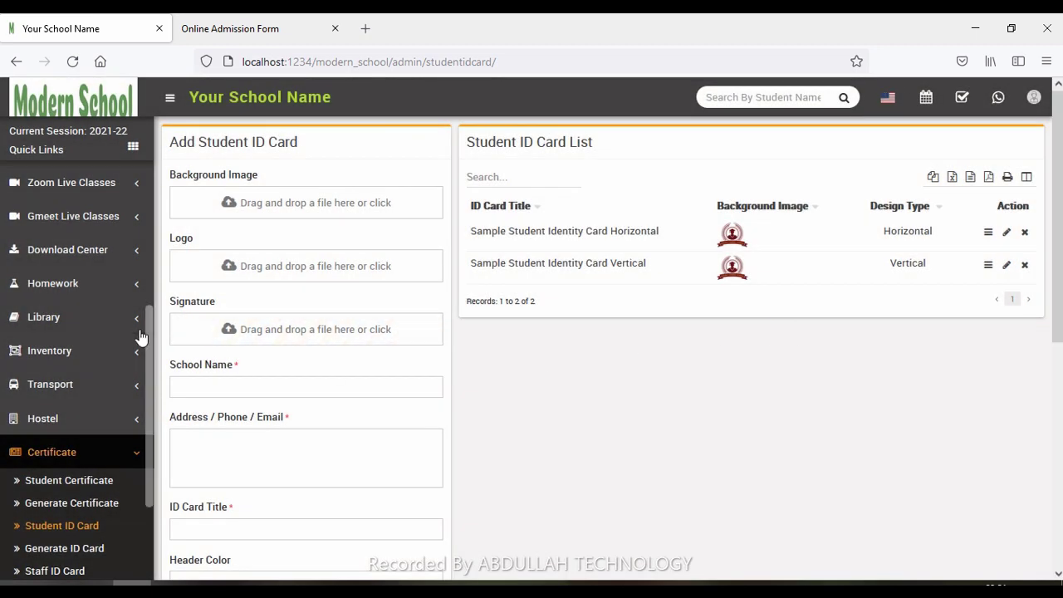
Expand the Front CMS section, view the public website's Home page in the other browser tab and return to the admin site
{"action": "scroll", "coordinate": [99, 373], "scroll_direction": "down", "scroll_amount": 3}
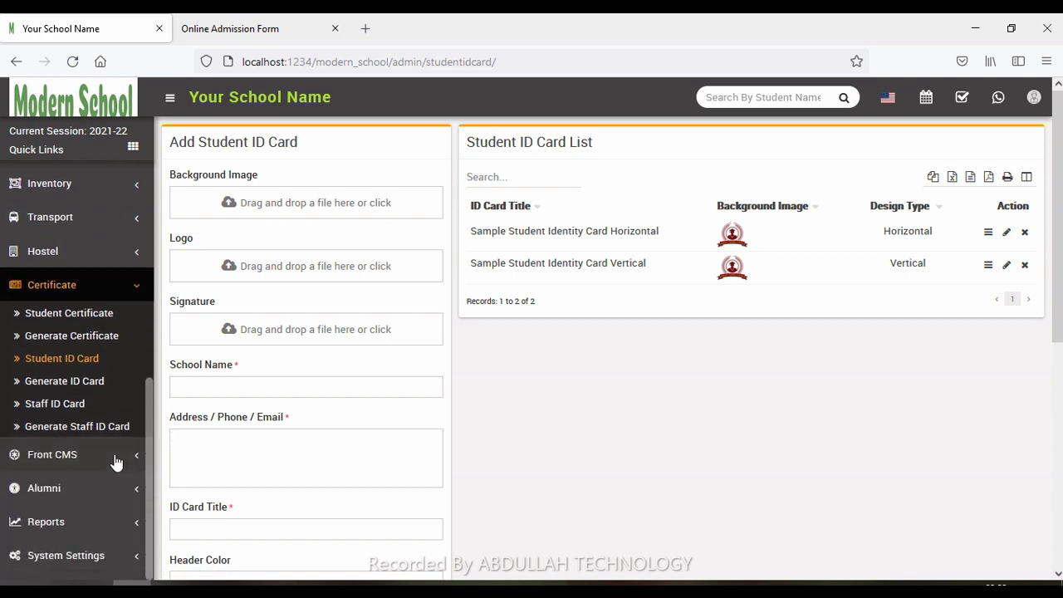
{"action": "left_click", "coordinate": [117, 458]}
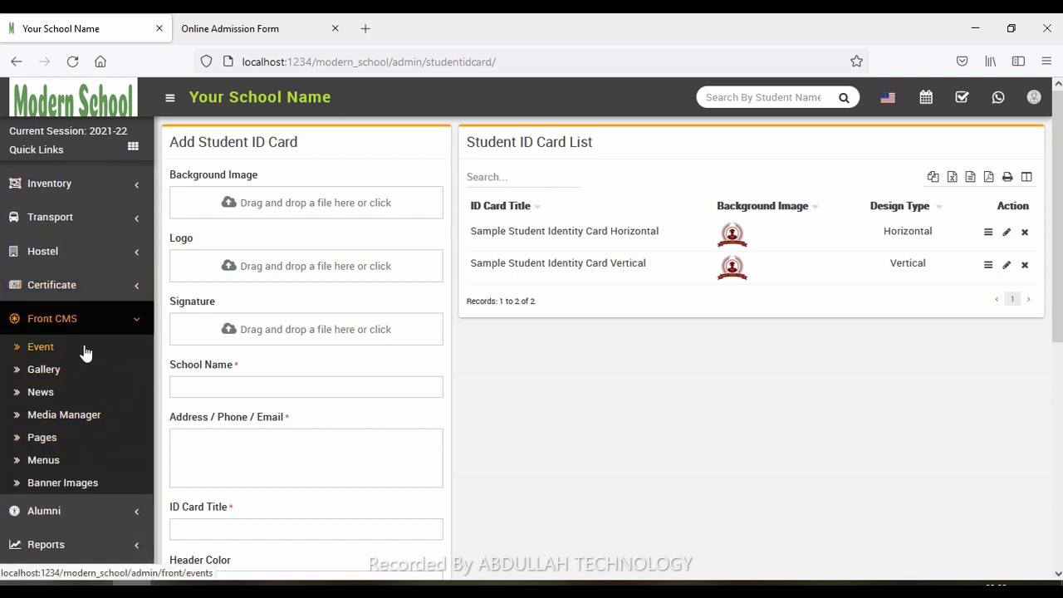
{"action": "left_click", "coordinate": [219, 28]}
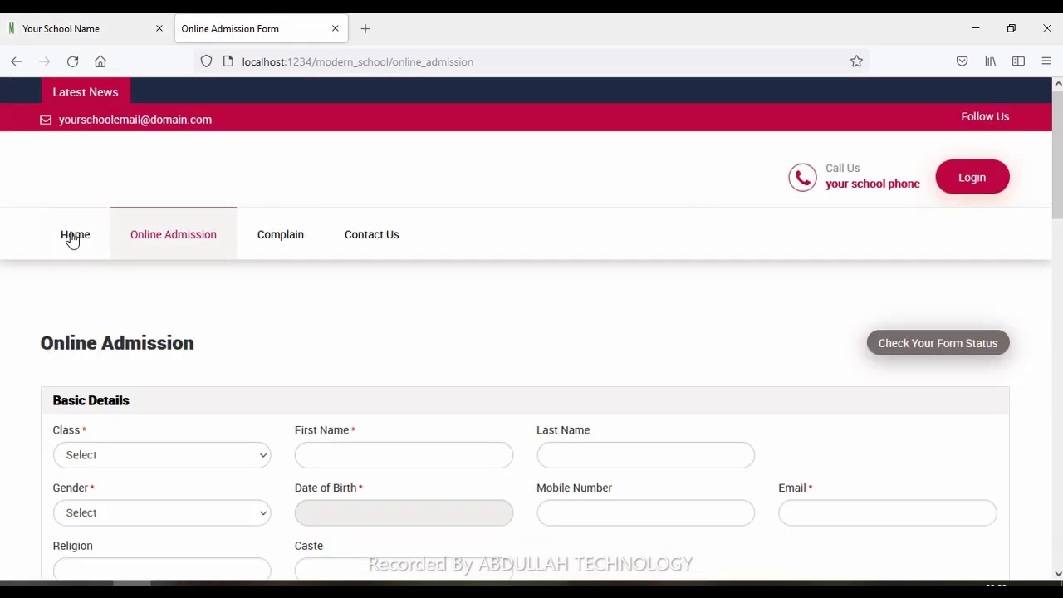
{"action": "left_click", "coordinate": [73, 237]}
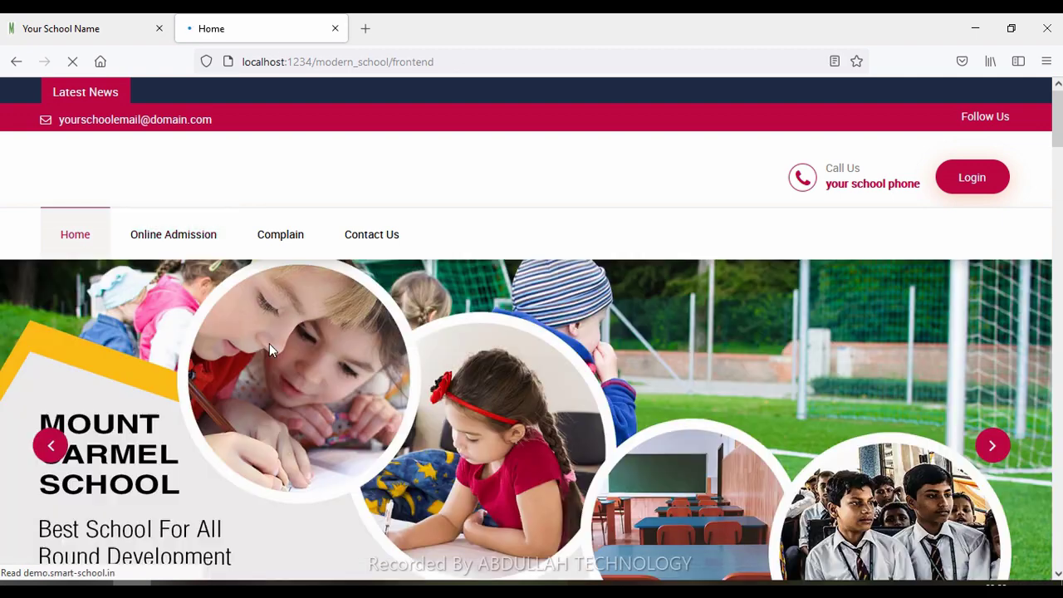
{"action": "left_click", "coordinate": [97, 28]}
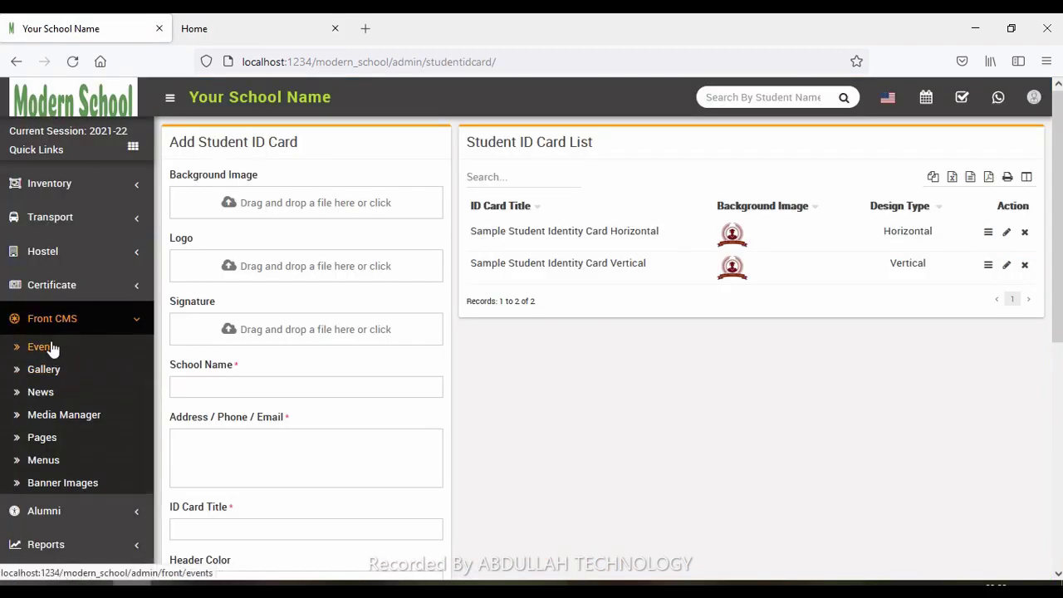
Open the Event page of Front CMS and bring up the blank Add Event form, looking over its Description and Featured Image fields
{"action": "left_click", "coordinate": [51, 347]}
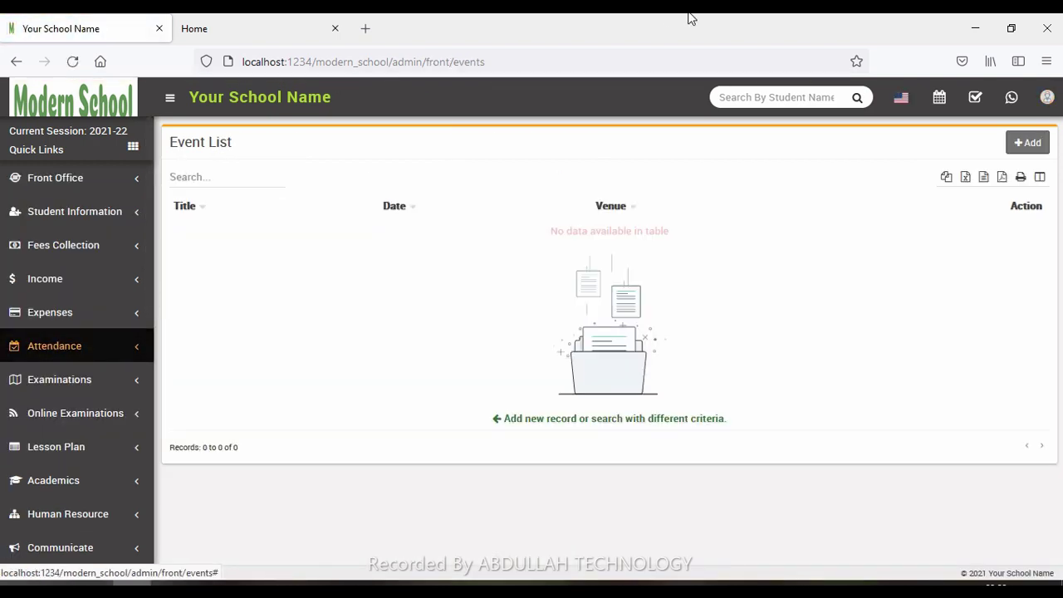
{"action": "left_click", "coordinate": [1028, 144]}
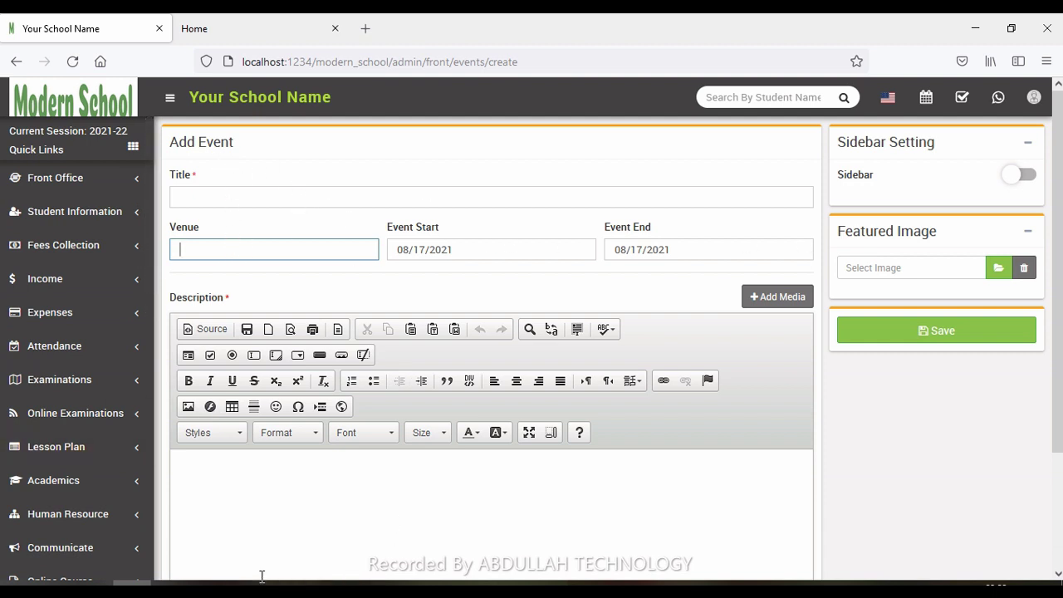
{"action": "left_click", "coordinate": [306, 498]}
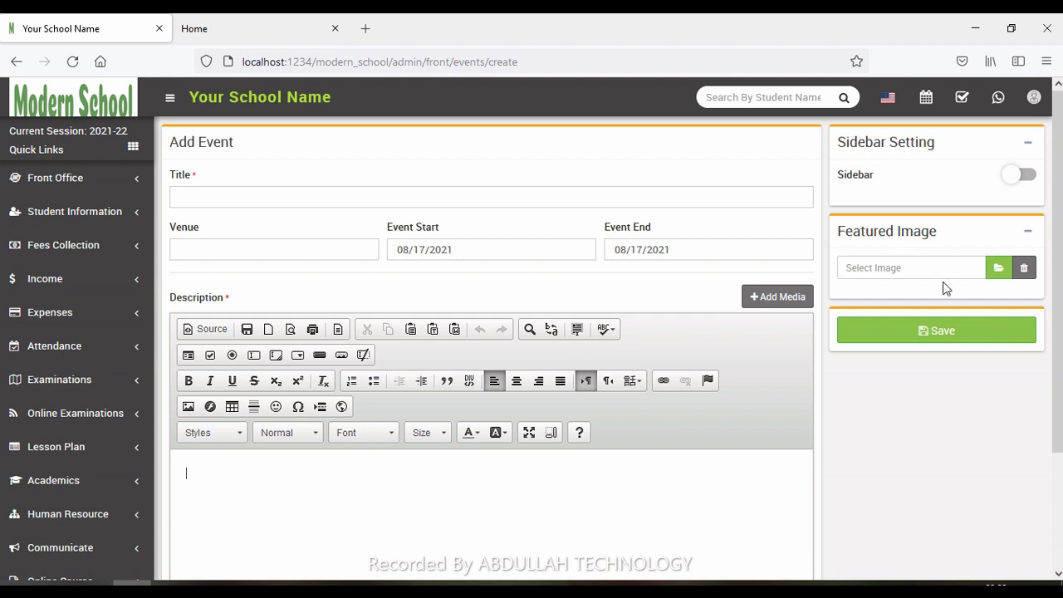
{"action": "left_click", "coordinate": [939, 261]}
Examine the rest of the Add Event form and expand its SEO Detail section to view the meta title, keyword and description fields
{"action": "scroll", "coordinate": [939, 260], "scroll_direction": "down", "scroll_amount": 3}
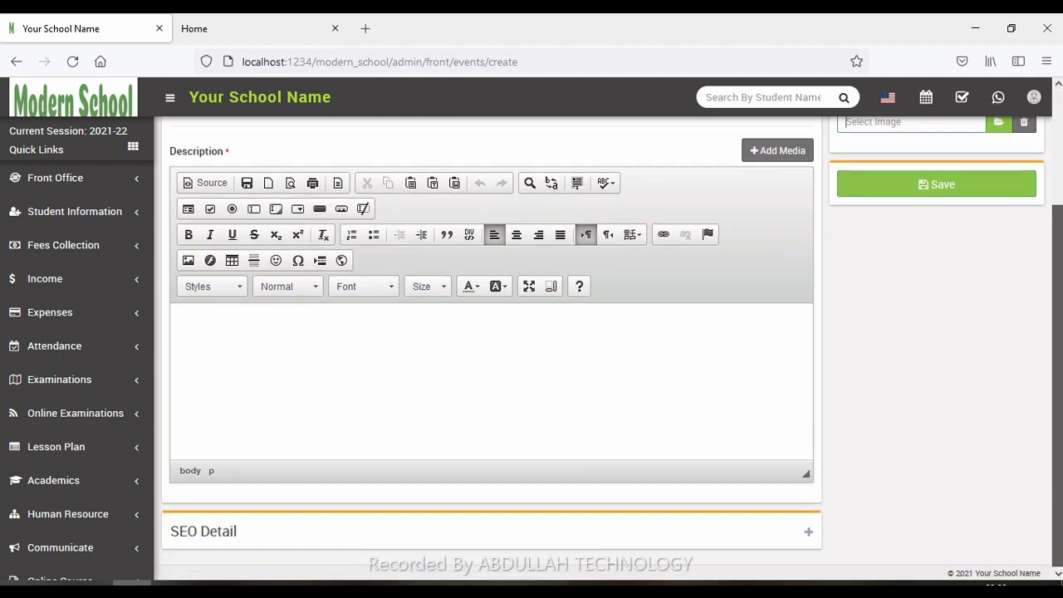
{"action": "scroll", "coordinate": [673, 514], "scroll_direction": "up", "scroll_amount": 1}
{"action": "scroll", "coordinate": [673, 513], "scroll_direction": "down", "scroll_amount": 1}
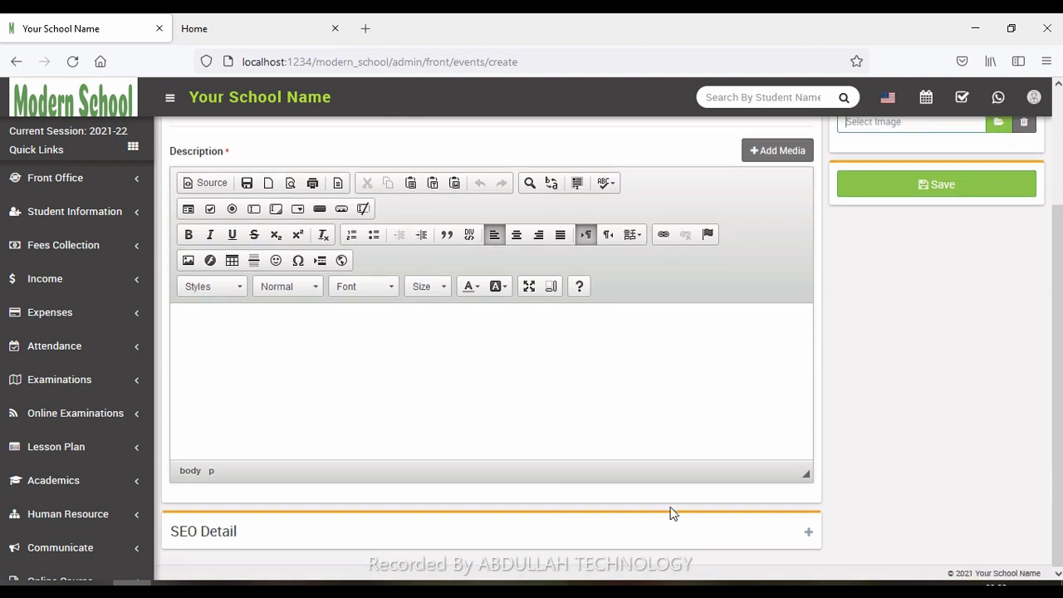
{"action": "left_click", "coordinate": [670, 534]}
{"action": "scroll", "coordinate": [669, 534], "scroll_direction": "down", "scroll_amount": 3}
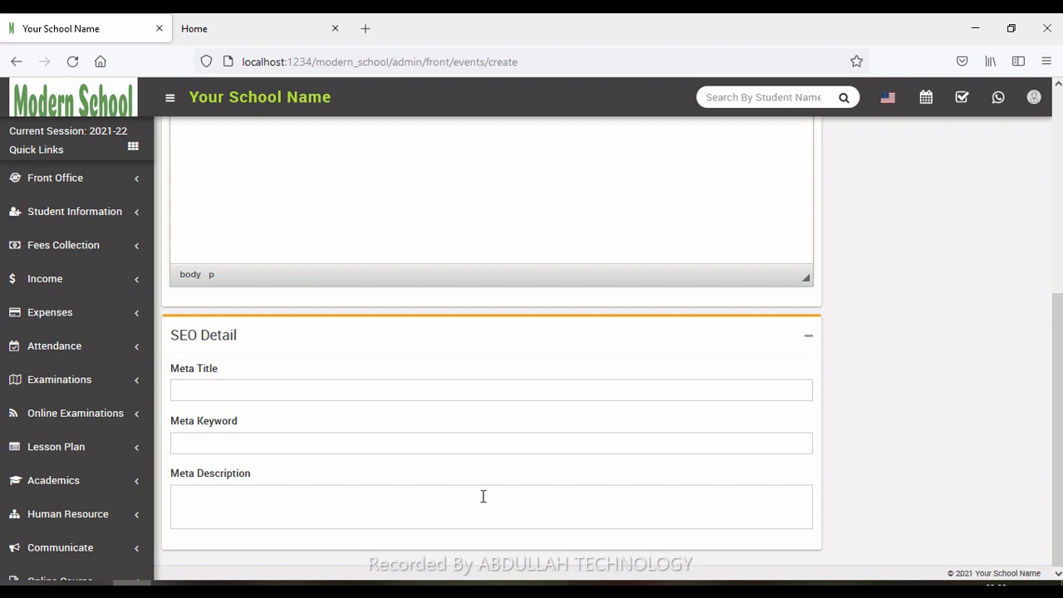
{"action": "scroll", "coordinate": [1055, 431], "scroll_direction": "up", "scroll_amount": 7}
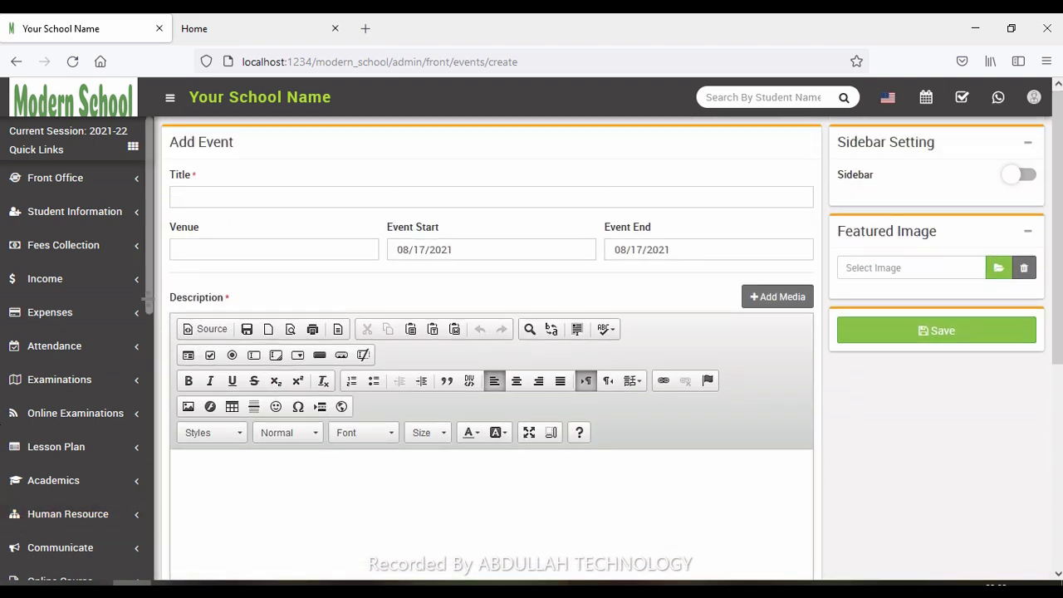
Leave the Add Event form unsaved and open the Gallery List of the Front CMS section
{"action": "scroll", "coordinate": [157, 498], "scroll_direction": "down", "scroll_amount": 8}
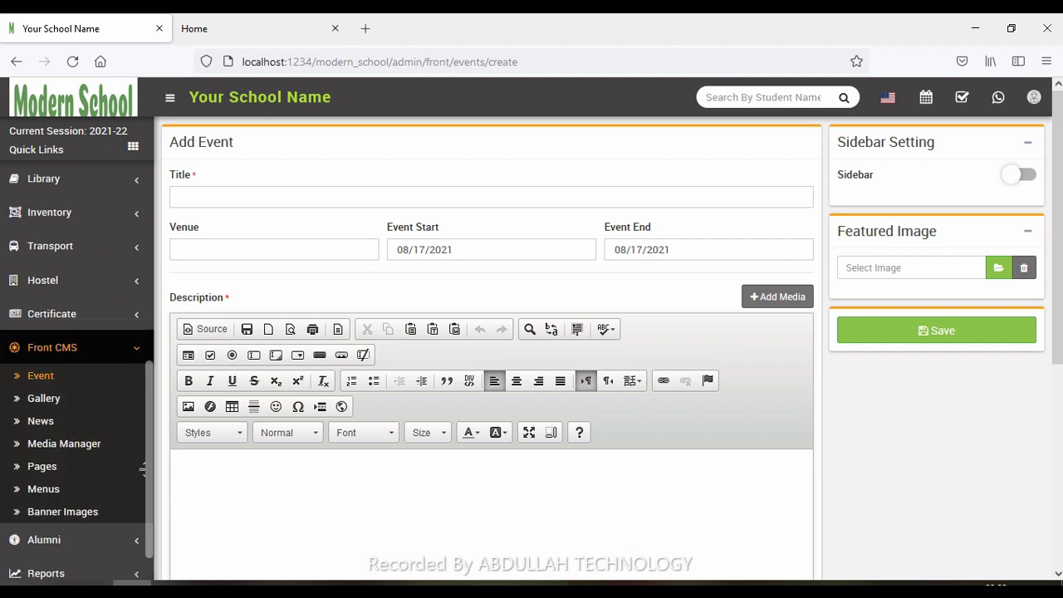
{"action": "left_click", "coordinate": [64, 406]}
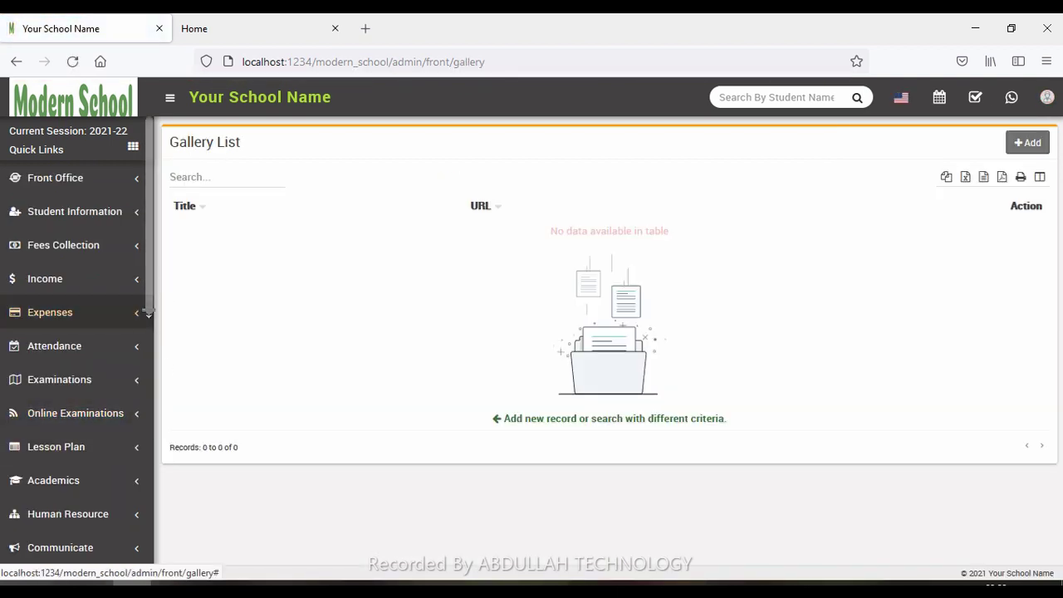
Open the Page List of the Front CMS section and switch to the public website's Home page in the other browser tab
{"action": "left_click_drag", "start_coordinate": [148, 315], "coordinate": [184, 566]}
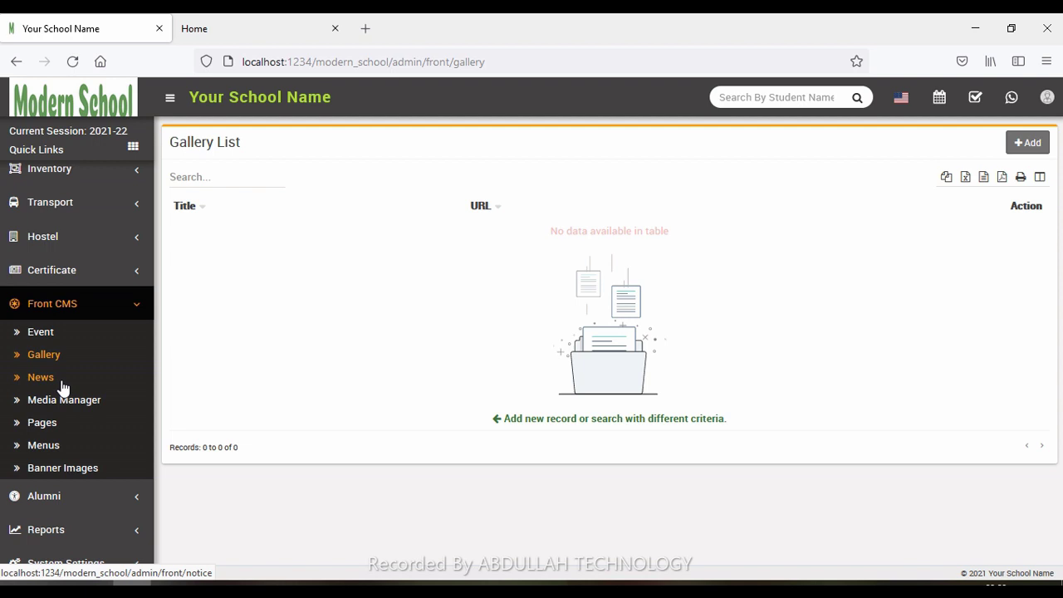
{"action": "left_click", "coordinate": [45, 427]}
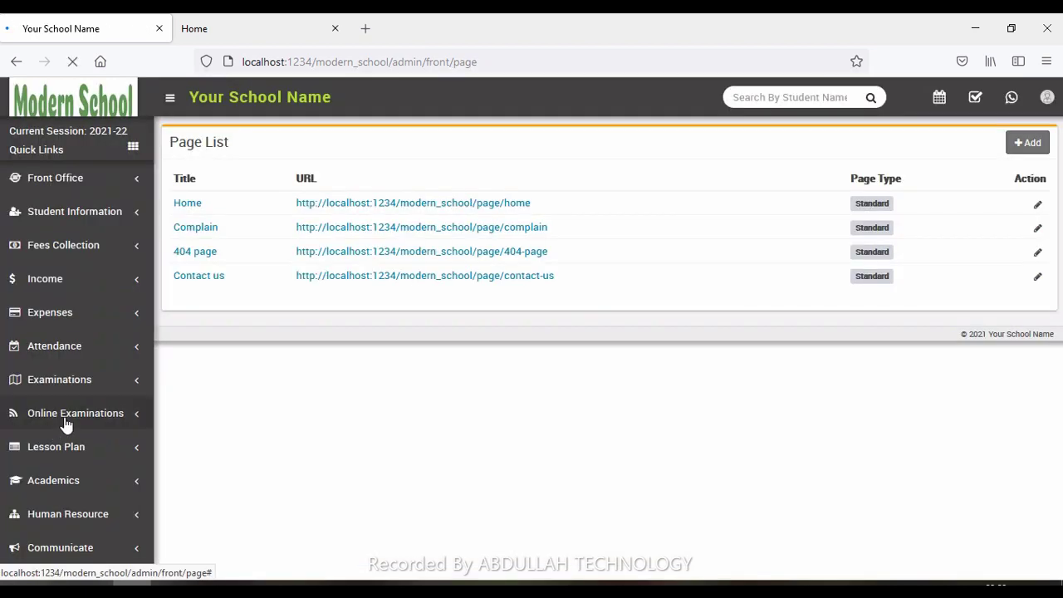
{"action": "left_click", "coordinate": [228, 22]}
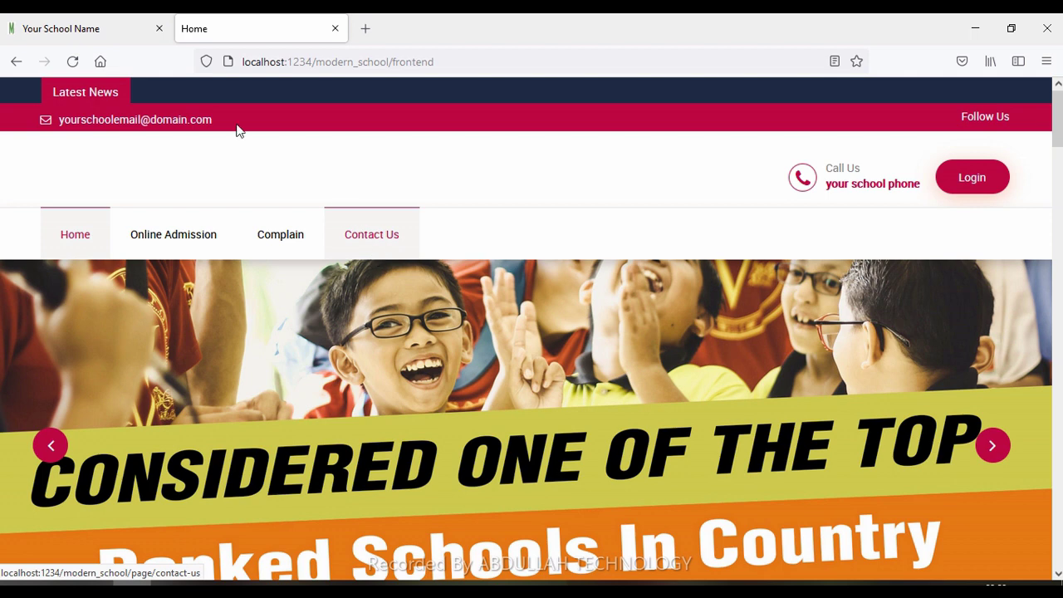
Return to the admin Page List and bring up the blank Add Page form, looking over its Description editor
{"action": "left_click", "coordinate": [107, 18]}
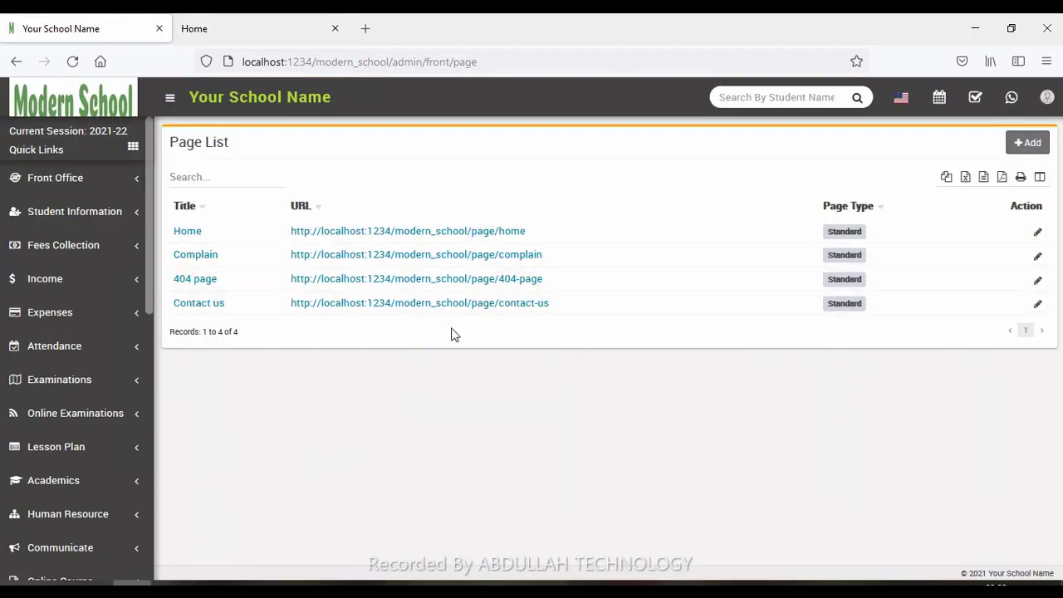
{"action": "left_click", "coordinate": [1027, 143]}
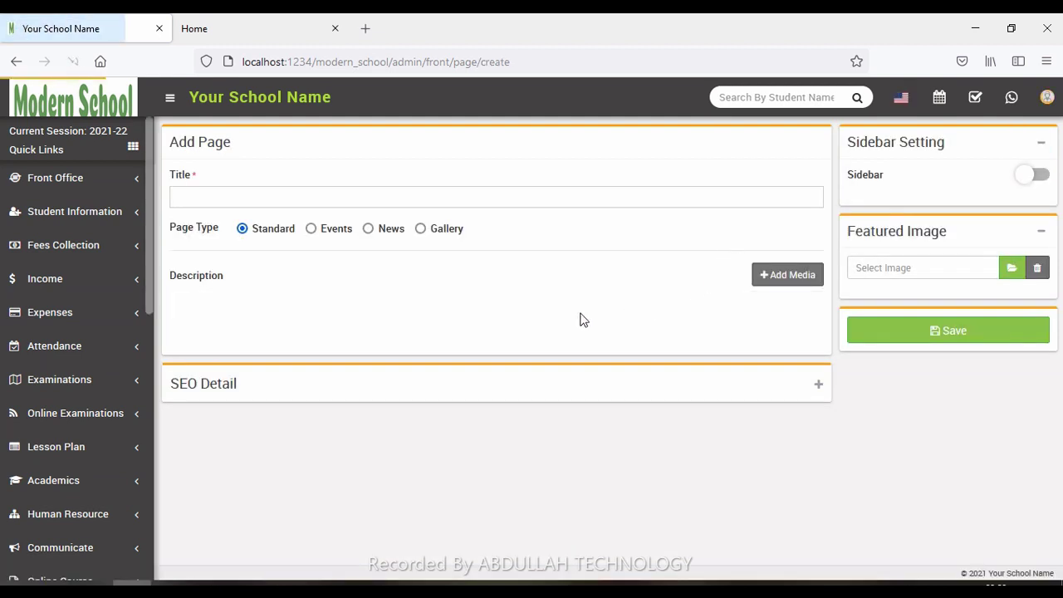
{"action": "scroll", "coordinate": [198, 458], "scroll_direction": "down", "scroll_amount": 3}
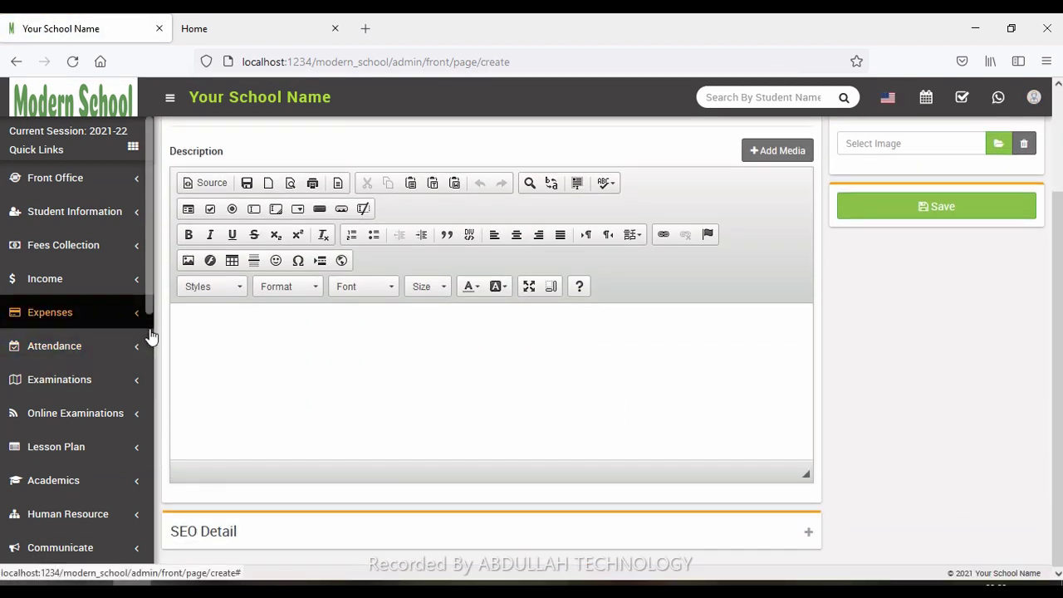
Leave the Add Page form unsaved and open the Banner Images page of the Front CMS section
{"action": "left_click", "coordinate": [144, 271]}
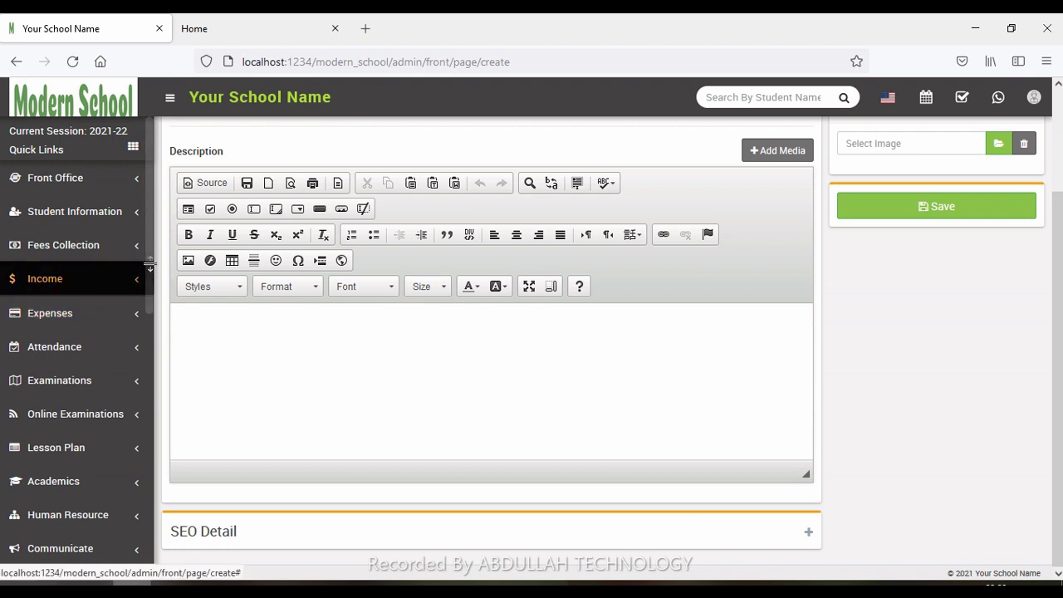
{"action": "left_click_drag", "start_coordinate": [148, 259], "coordinate": [183, 549]}
{"action": "left_click", "coordinate": [83, 462]}
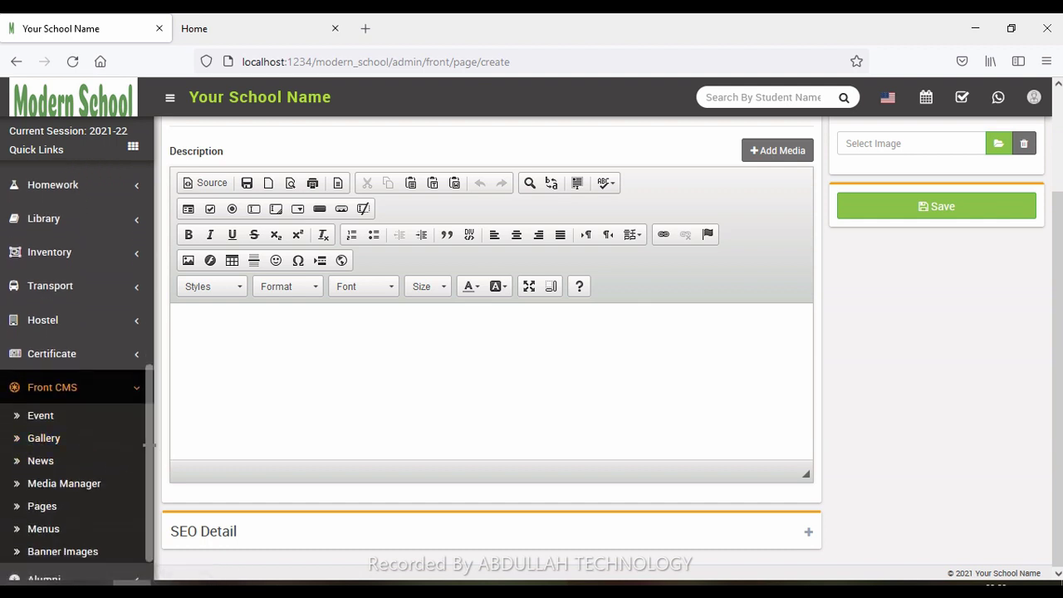
{"action": "scroll", "coordinate": [151, 481], "scroll_direction": "down", "scroll_amount": 2}
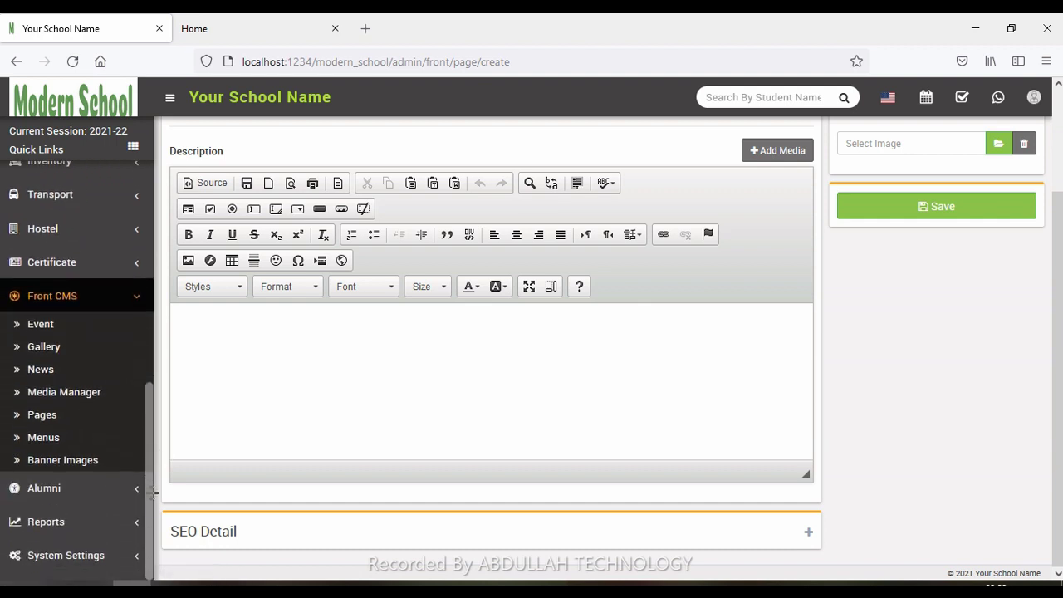
{"action": "left_click", "coordinate": [69, 465]}
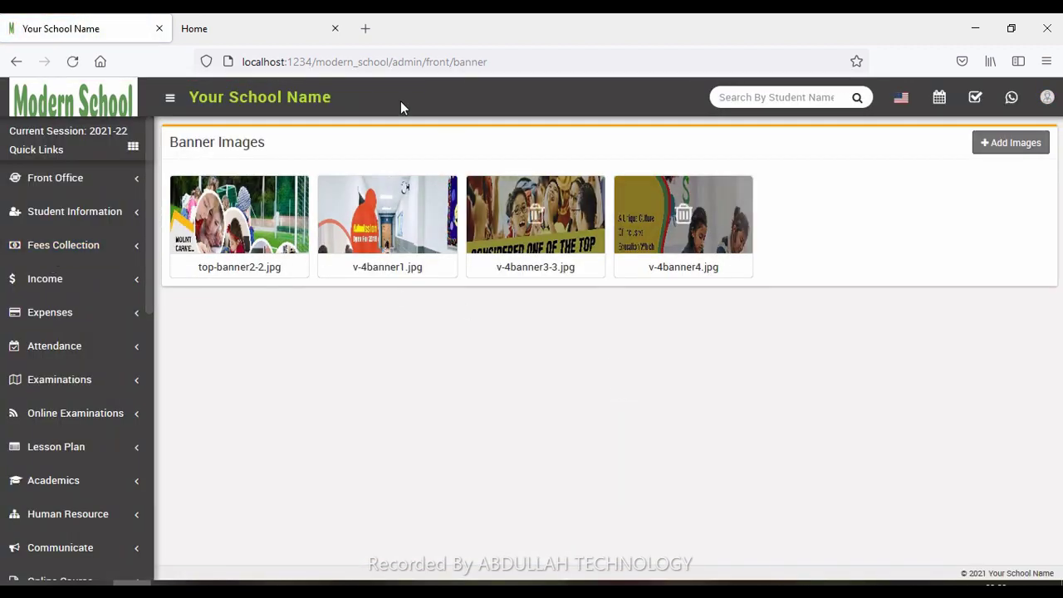
Switch to the public website's Home page and advance through its banner slides
{"action": "left_click", "coordinate": [265, 16]}
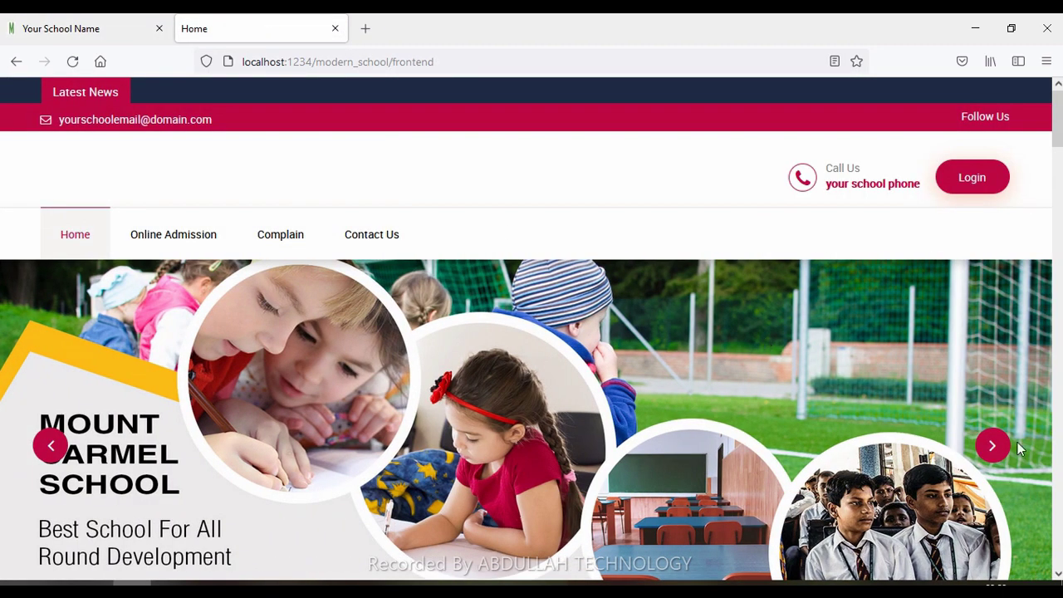
{"action": "left_click", "coordinate": [991, 446]}
{"action": "left_click", "coordinate": [995, 447]}
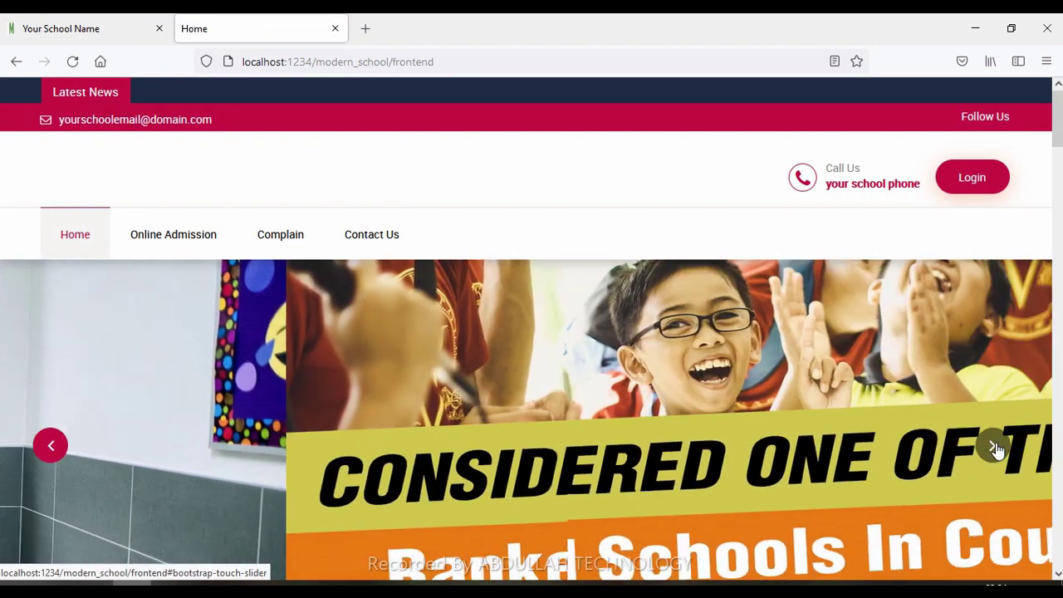
{"action": "left_click", "coordinate": [992, 445]}
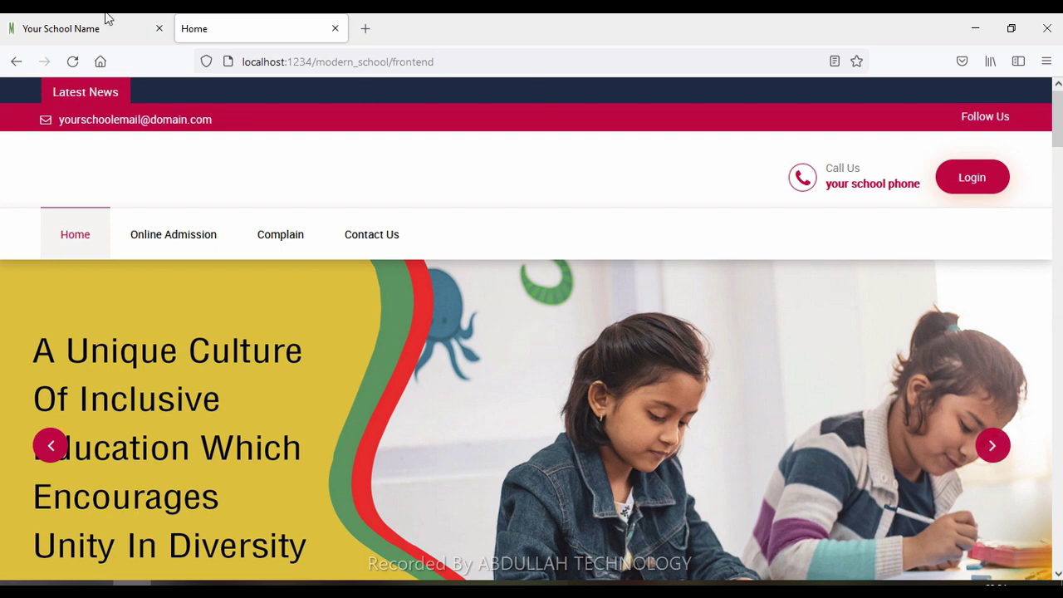
Return to the admin site, open Menus in Front CMS and bring up the Add Menu Item page for Main Menu
{"action": "left_click", "coordinate": [106, 20]}
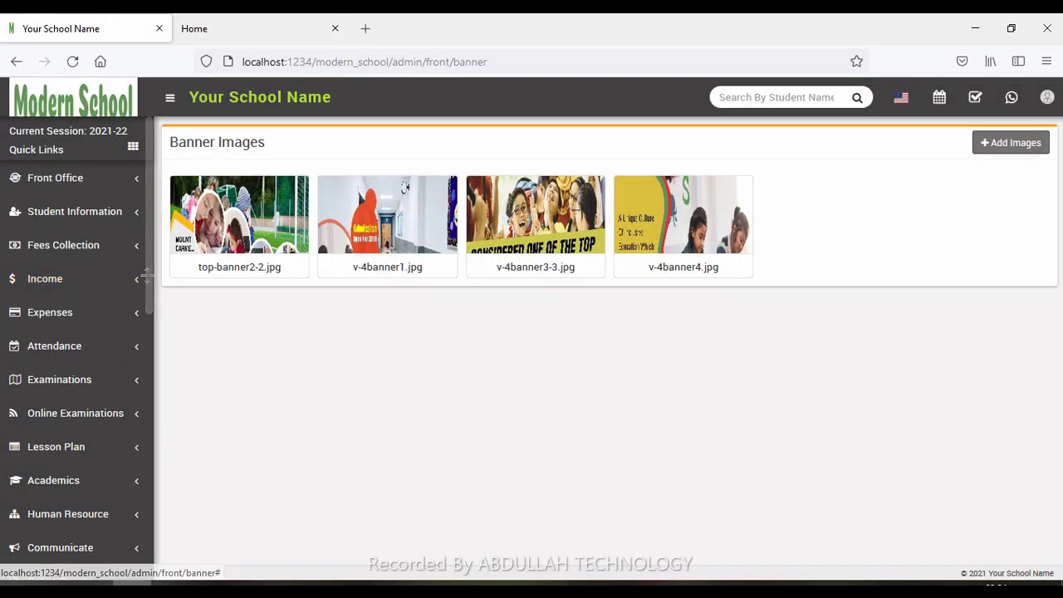
{"action": "left_click_drag", "start_coordinate": [146, 274], "coordinate": [172, 551]}
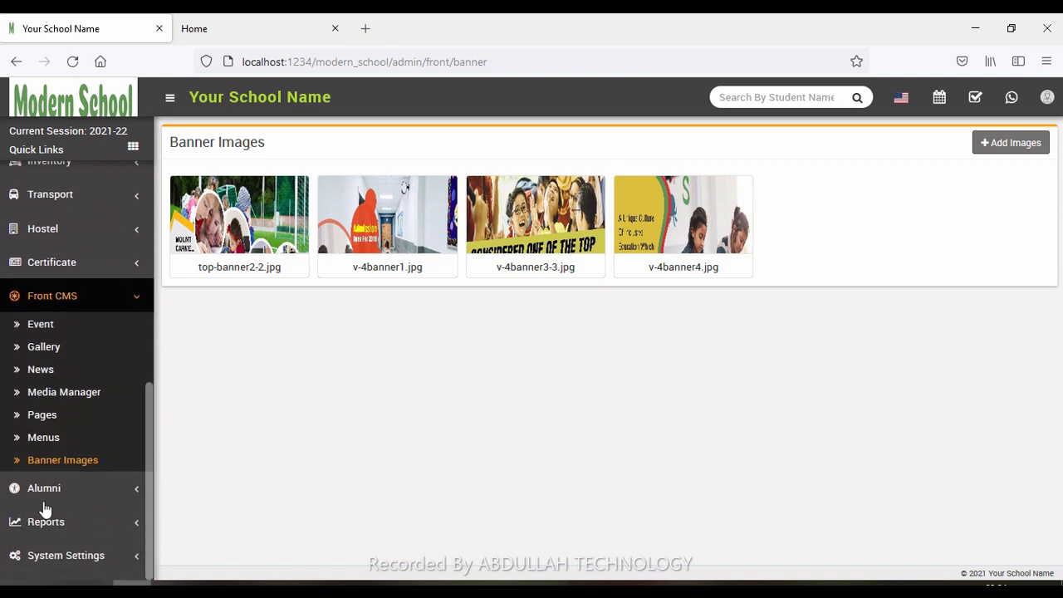
{"action": "left_click", "coordinate": [67, 436]}
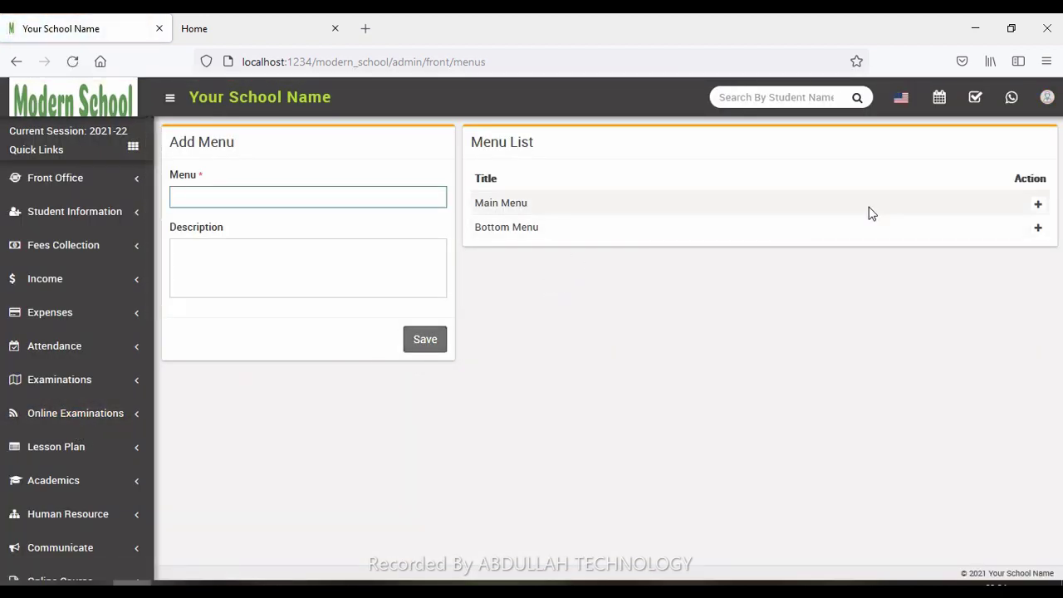
{"action": "left_click", "coordinate": [1038, 204]}
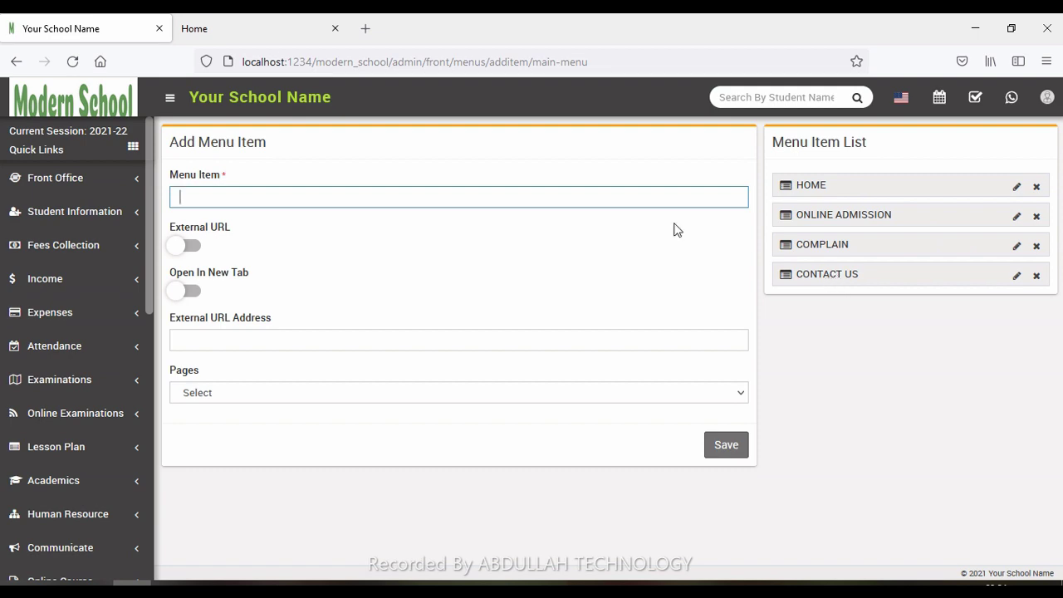
Check the navigation items on the public website's Home page, then return to the admin's Add Menu Item page
{"action": "left_click", "coordinate": [208, 23]}
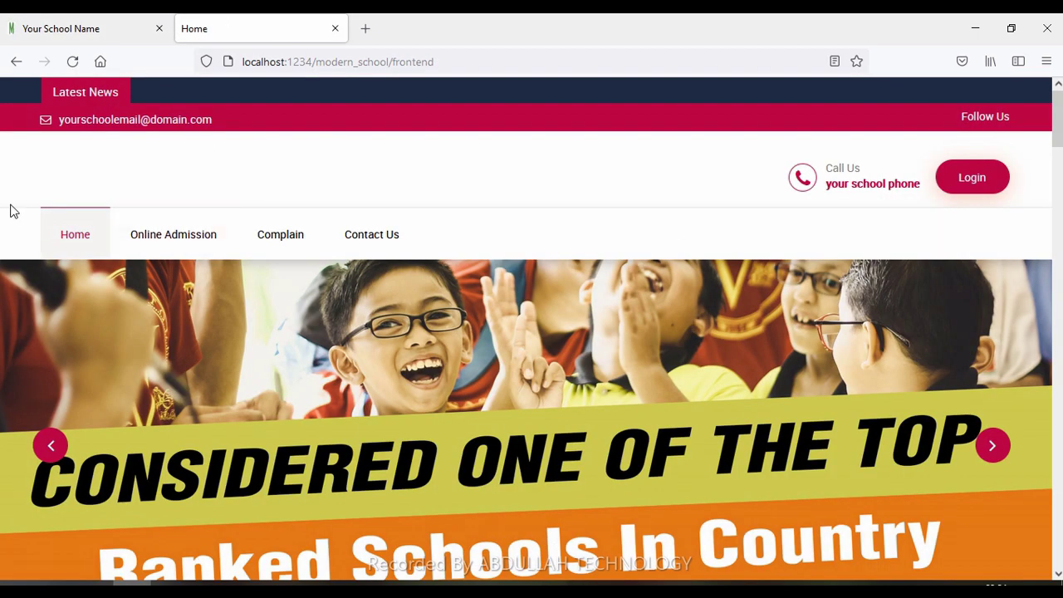
{"action": "left_click_drag", "start_coordinate": [10, 211], "coordinate": [476, 246]}
{"action": "left_click", "coordinate": [471, 244]}
{"action": "left_click", "coordinate": [72, 26]}
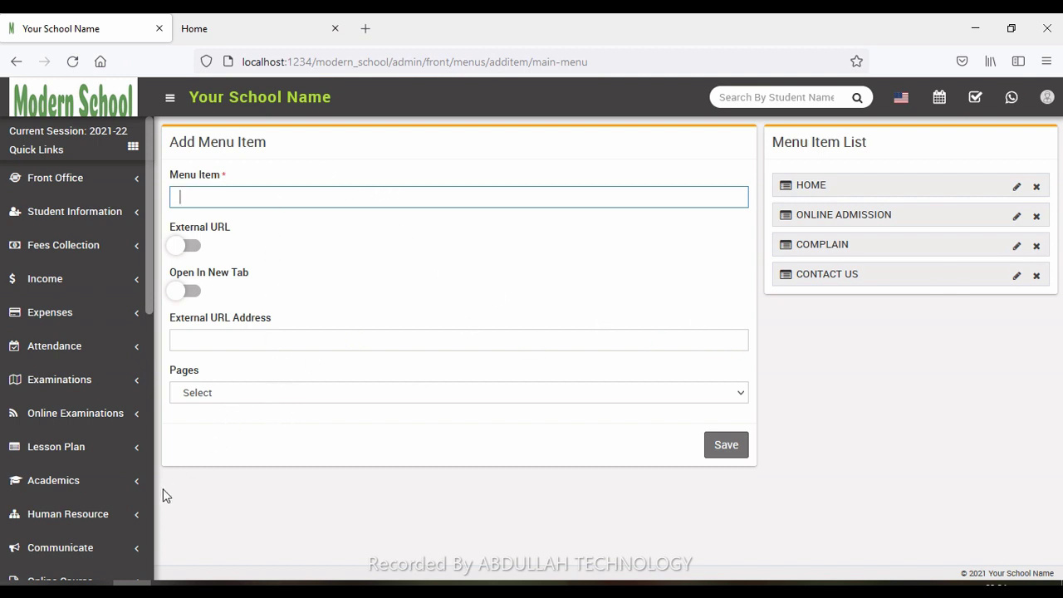
Expand the Alumni section and the Reports section of the admin navigation to look over their entries
{"action": "left_click_drag", "start_coordinate": [148, 290], "coordinate": [152, 580]}
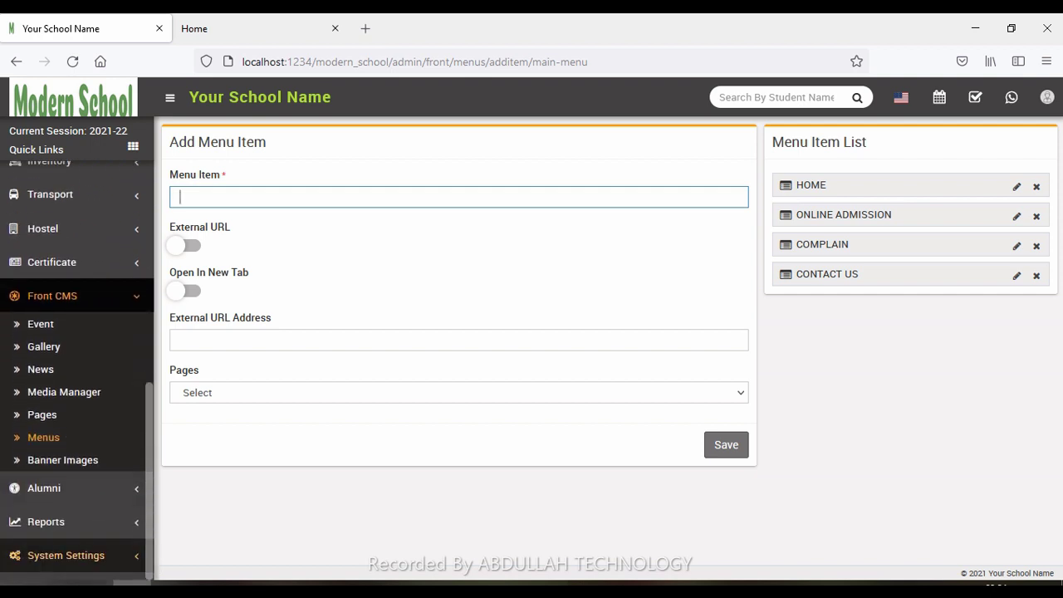
{"action": "left_click", "coordinate": [70, 490]}
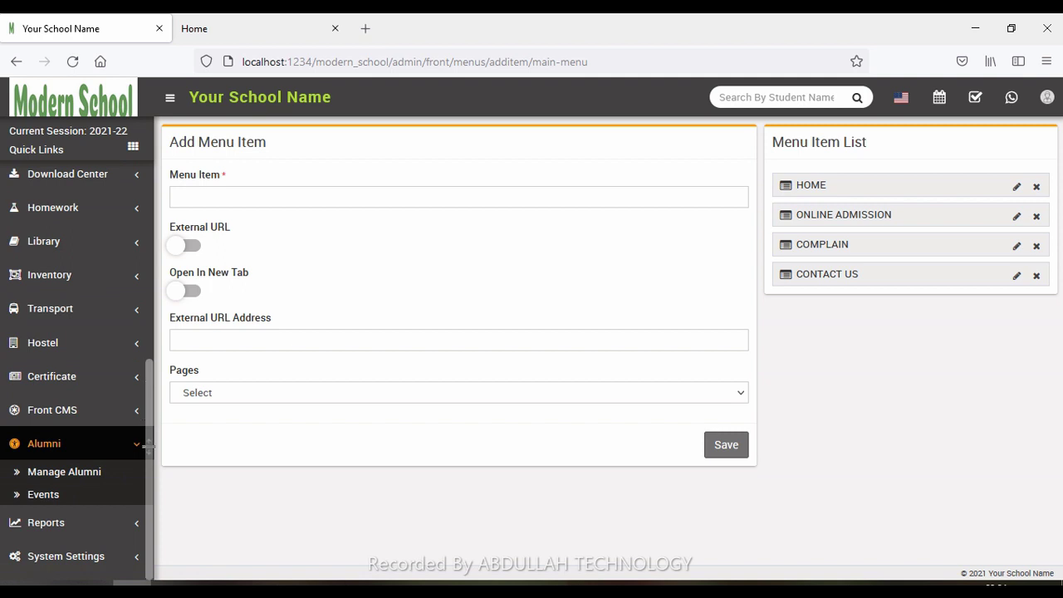
{"action": "left_click", "coordinate": [70, 523]}
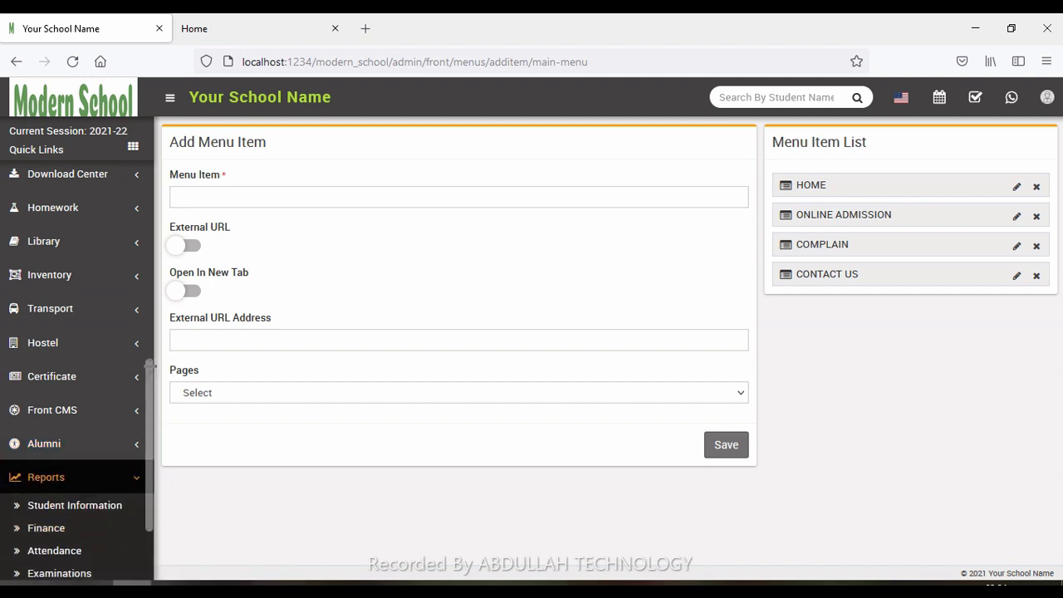
{"action": "scroll", "coordinate": [151, 365], "scroll_direction": "down", "scroll_amount": 5}
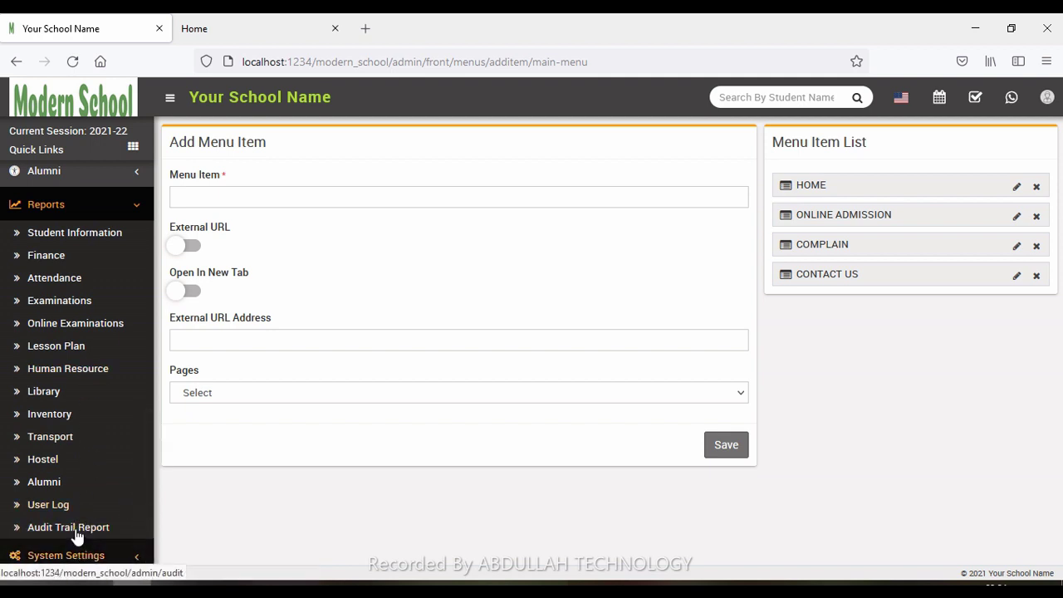
Open General Setting under System Settings and look through its options down to the Mobile App and Current Theme sections
{"action": "left_click", "coordinate": [86, 562]}
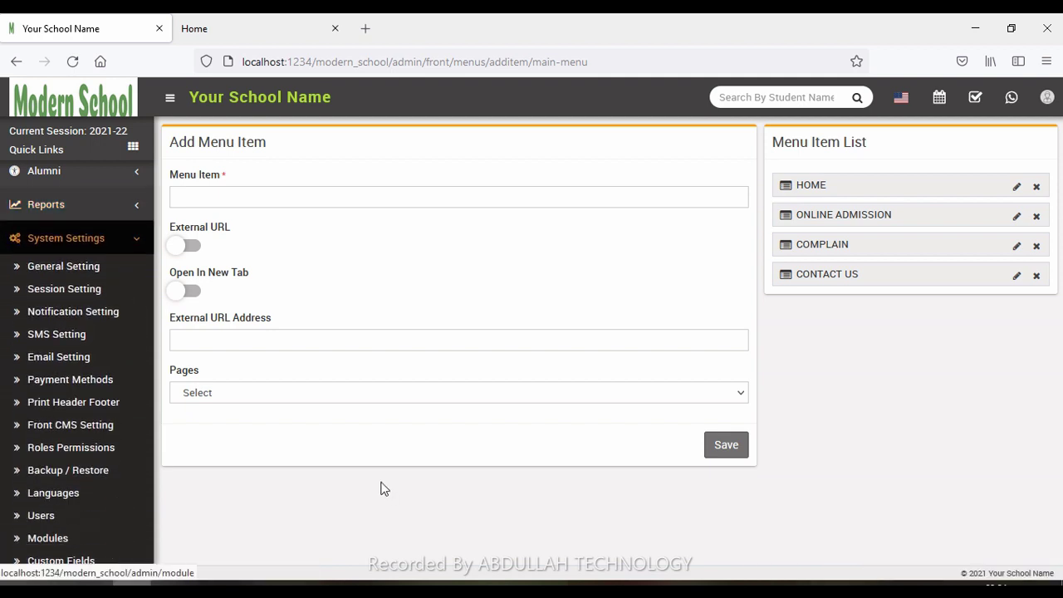
{"action": "left_click", "coordinate": [89, 274]}
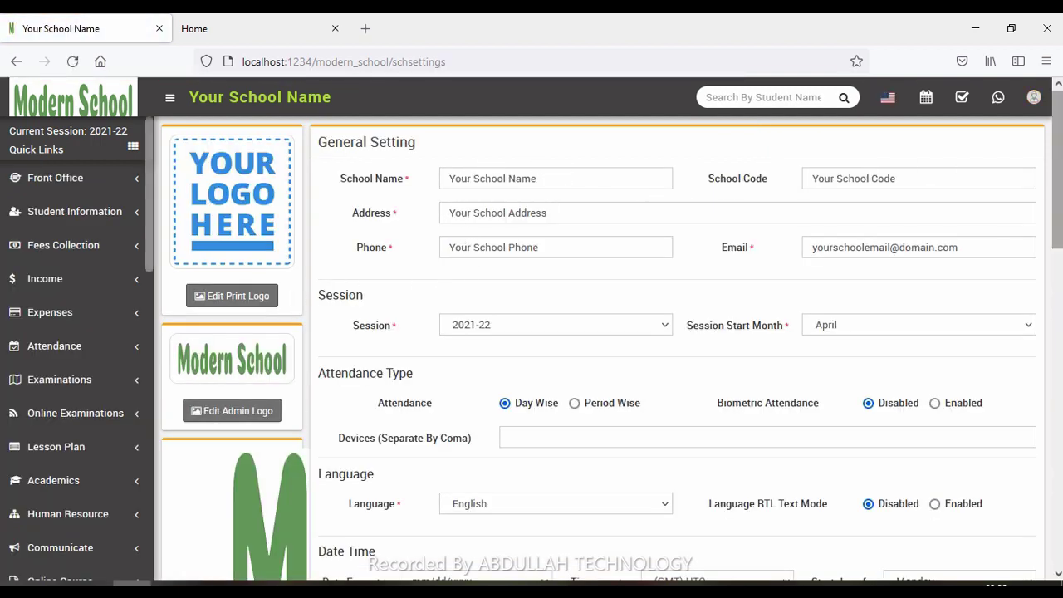
{"action": "scroll", "coordinate": [1056, 166], "scroll_direction": "down", "scroll_amount": 3}
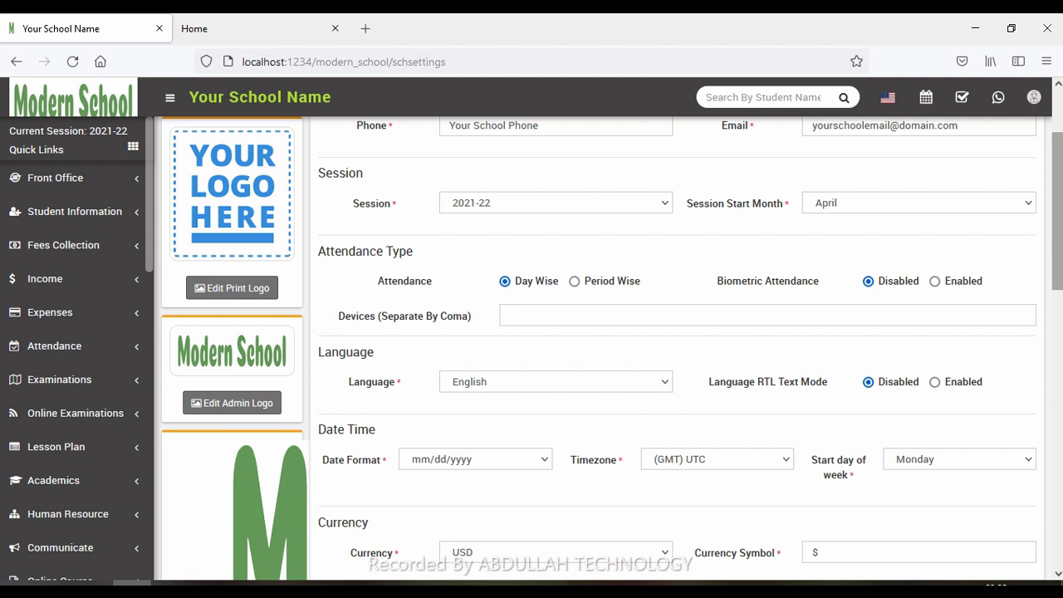
{"action": "scroll", "coordinate": [963, 147], "scroll_direction": "down", "scroll_amount": 5}
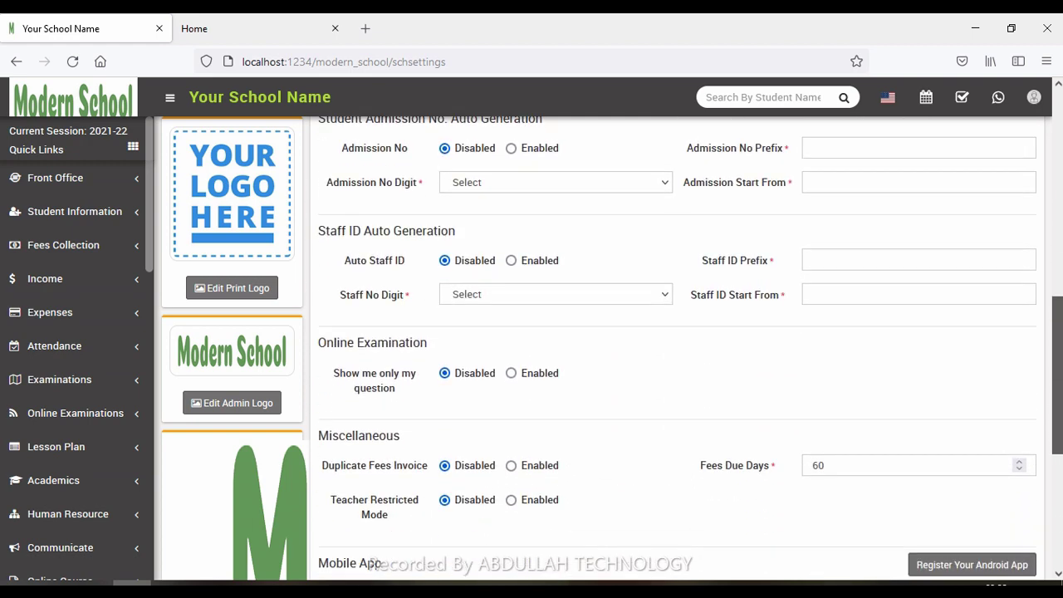
{"action": "scroll", "coordinate": [612, 349], "scroll_direction": "down", "scroll_amount": 4}
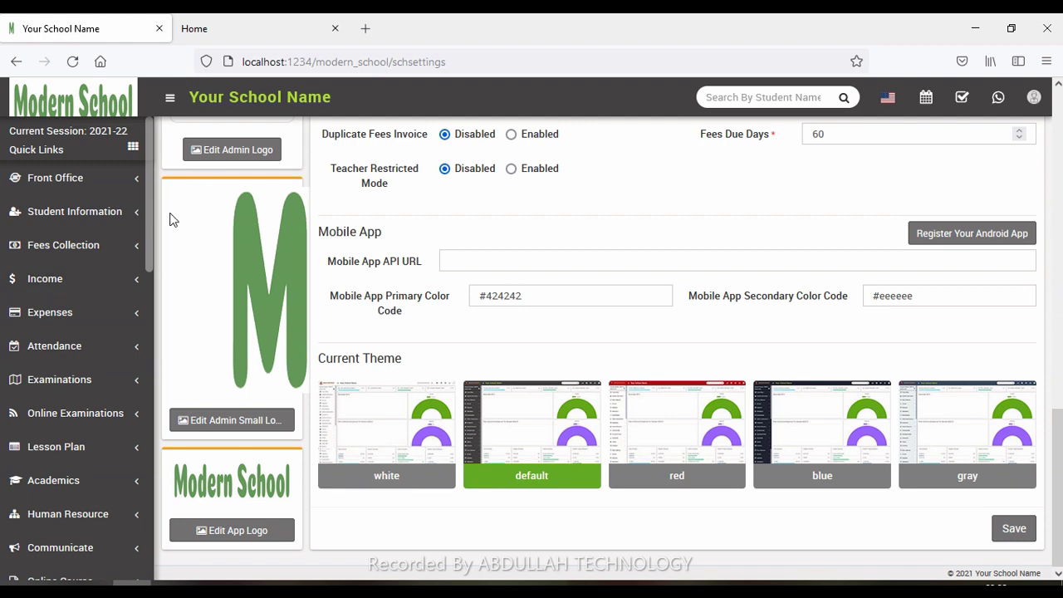
Open Session Setting under System Settings and look through the whole Session List
{"action": "left_click_drag", "start_coordinate": [148, 226], "coordinate": [162, 532]}
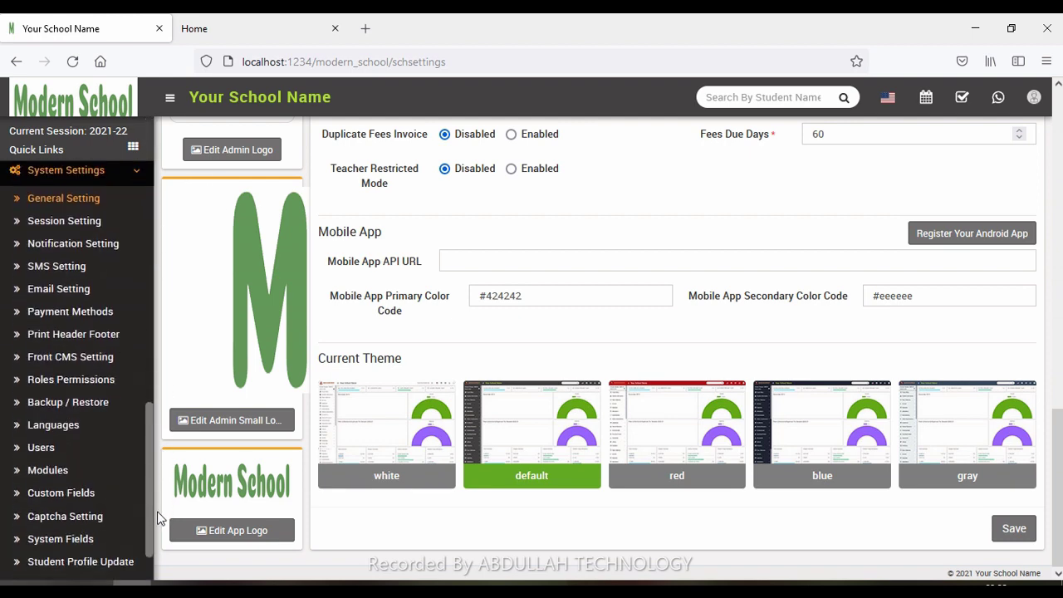
{"action": "left_click", "coordinate": [64, 220]}
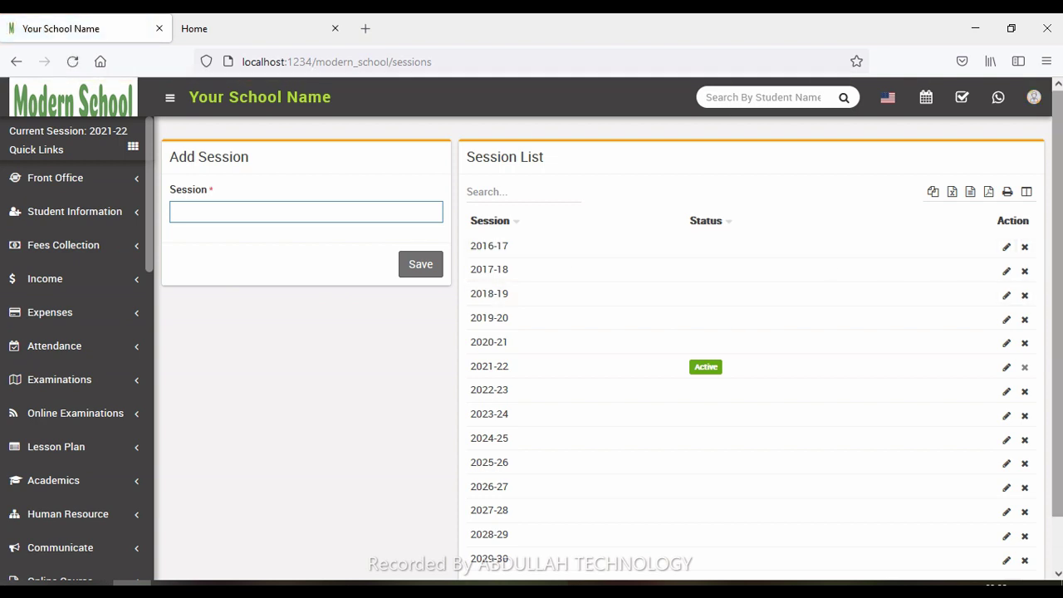
{"action": "scroll", "coordinate": [747, 332], "scroll_direction": "down", "scroll_amount": 1}
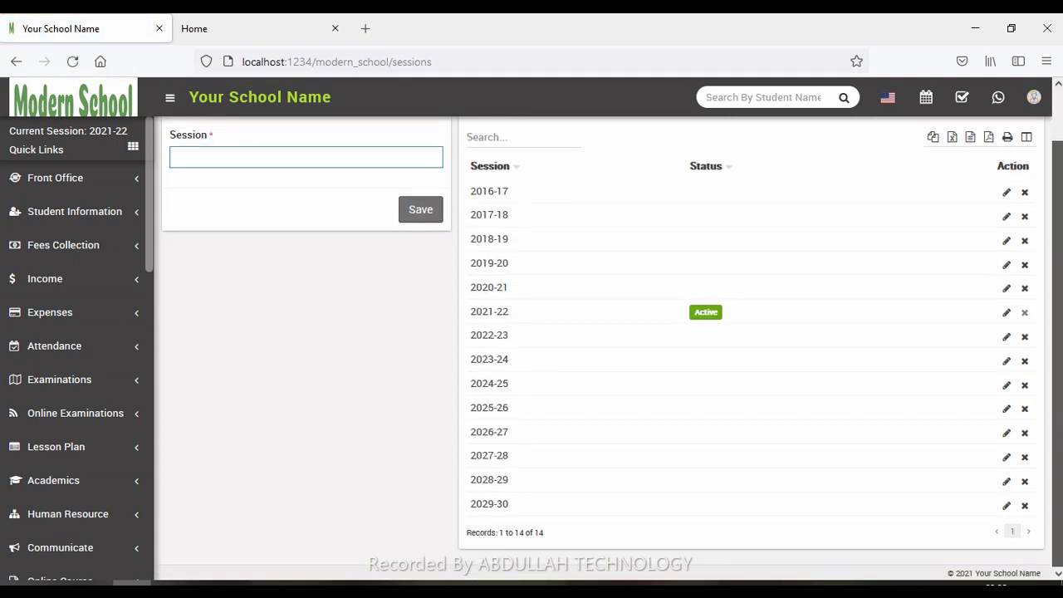
{"action": "scroll", "coordinate": [611, 348], "scroll_direction": "up", "scroll_amount": 1}
{"action": "scroll", "coordinate": [611, 347], "scroll_direction": "down", "scroll_amount": 1}
{"action": "scroll", "coordinate": [611, 348], "scroll_direction": "up", "scroll_amount": 1}
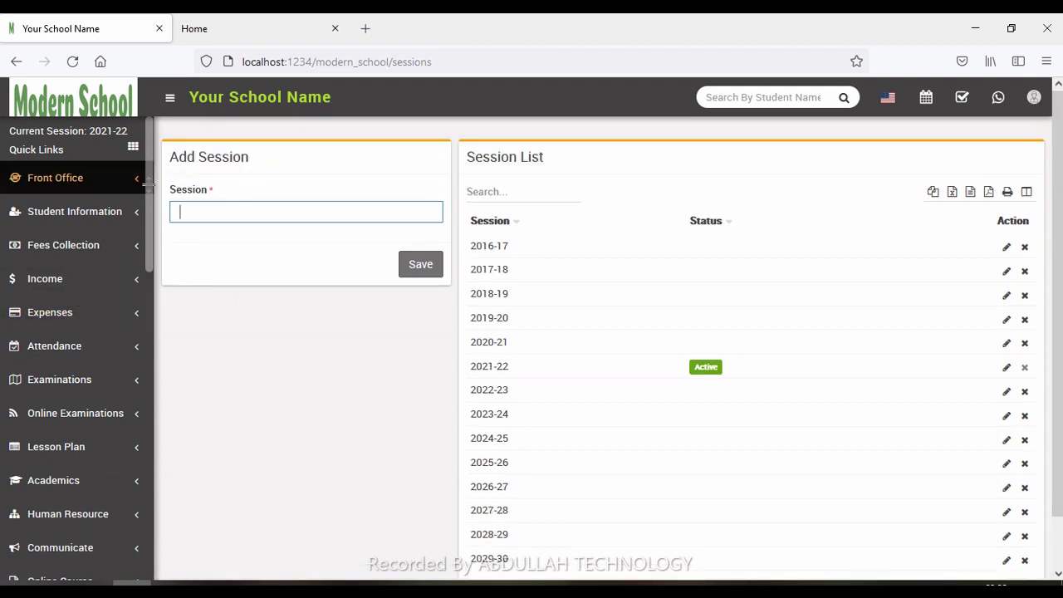
Open Front CMS Setting under System Settings and examine its logo, social URL, Cookie Consent, Google Analytics and Current Theme options
{"action": "left_click_drag", "start_coordinate": [149, 198], "coordinate": [171, 507]}
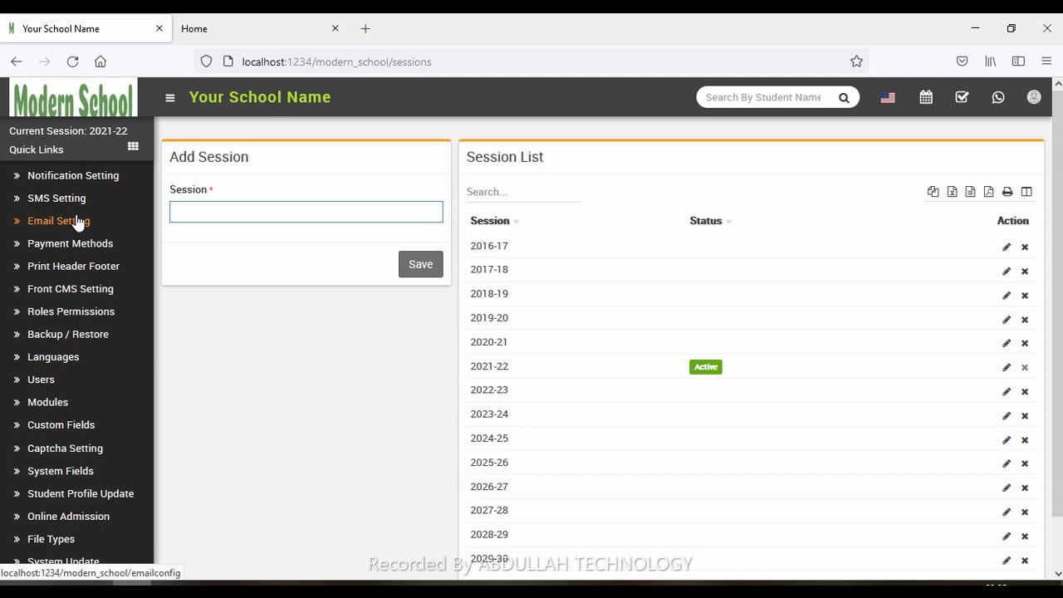
{"action": "left_click", "coordinate": [75, 290]}
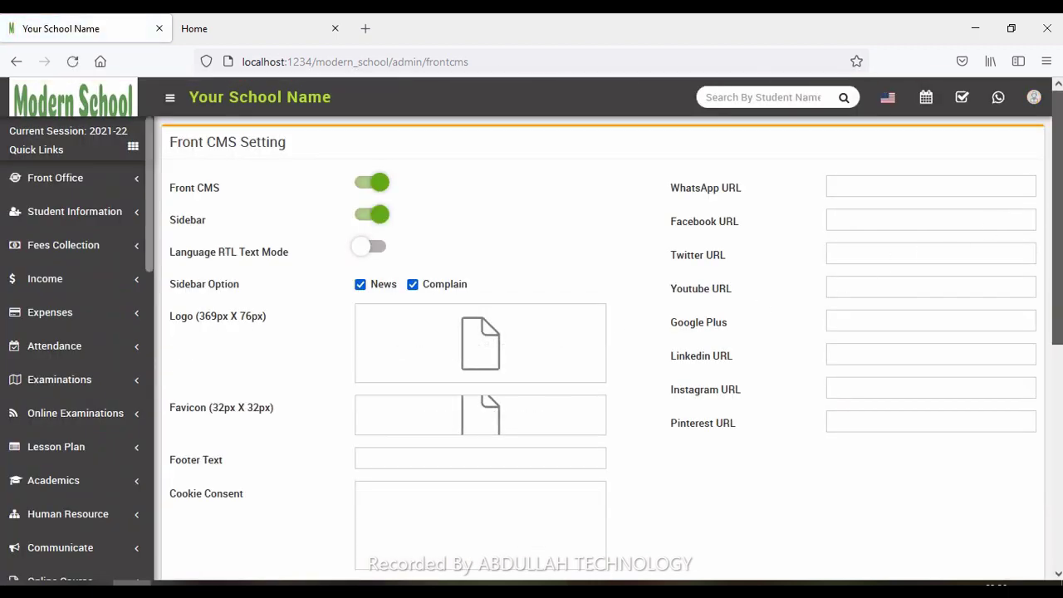
{"action": "scroll", "coordinate": [865, 274], "scroll_direction": "down", "scroll_amount": 2}
{"action": "scroll", "coordinate": [611, 334], "scroll_direction": "down", "scroll_amount": 4}
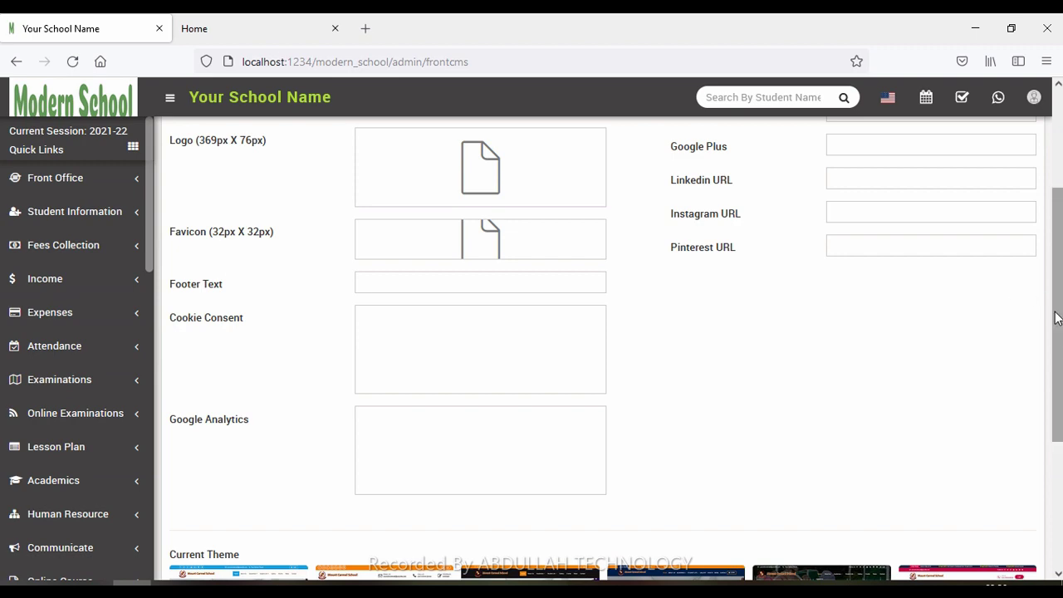
{"action": "scroll", "coordinate": [1056, 318], "scroll_direction": "down", "scroll_amount": 3}
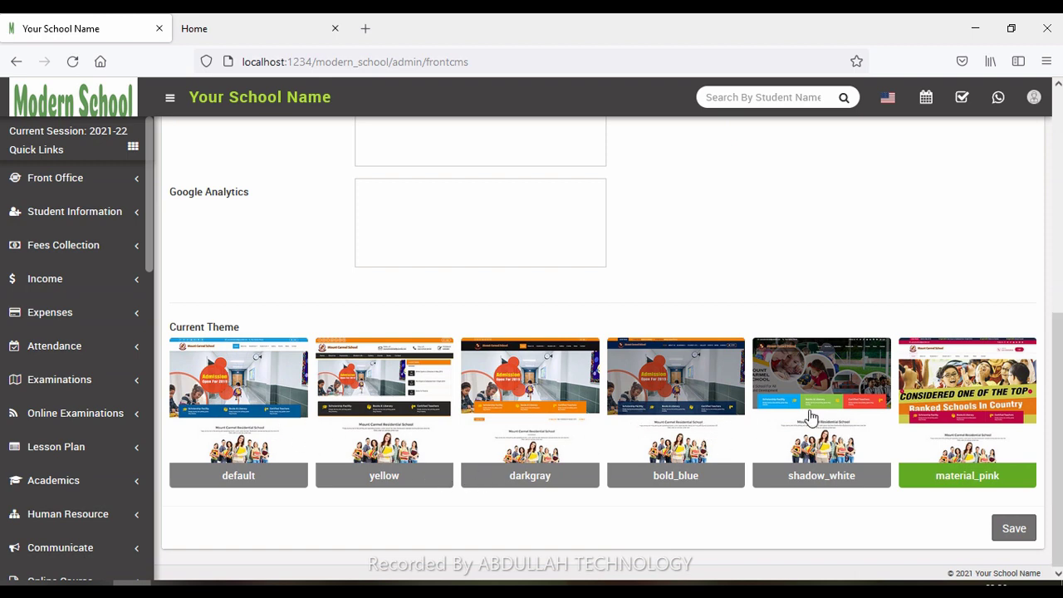
{"action": "scroll", "coordinate": [1056, 374], "scroll_direction": "up", "scroll_amount": 3}
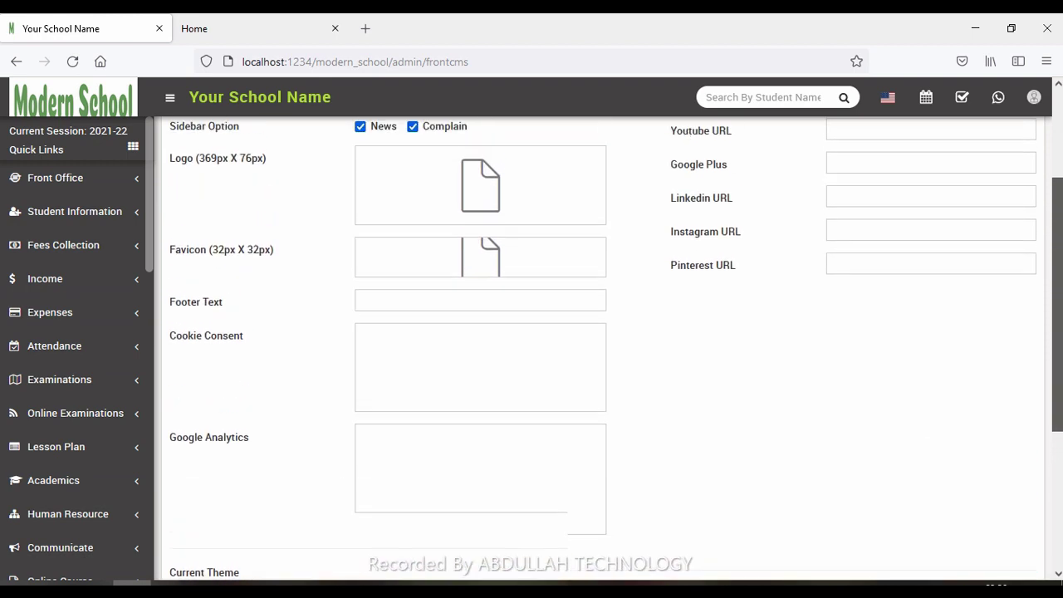
{"action": "scroll", "coordinate": [1056, 178], "scroll_direction": "up", "scroll_amount": 2}
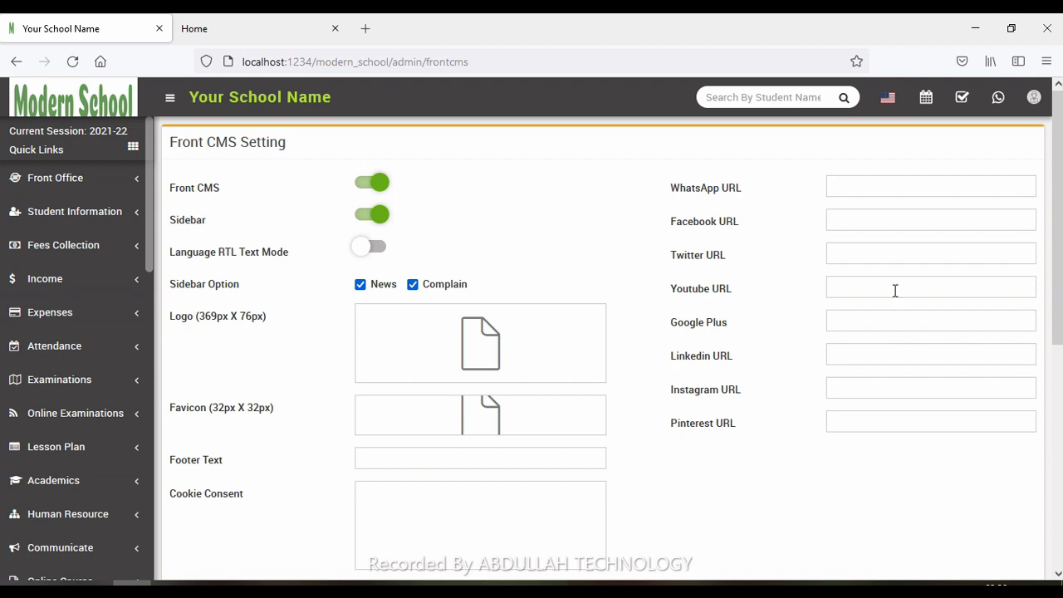
Review the Front CMS Setting form again, from its Front CMS and Sidebar toggles down to the theme section
{"action": "scroll", "coordinate": [1056, 216], "scroll_direction": "down", "scroll_amount": 2}
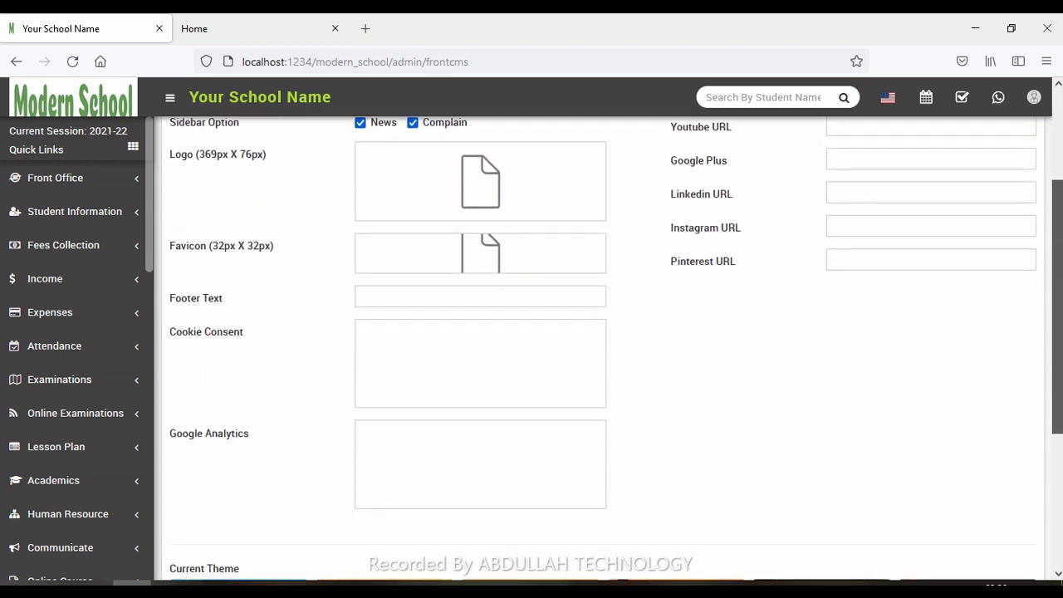
{"action": "scroll", "coordinate": [1056, 216], "scroll_direction": "up", "scroll_amount": 2}
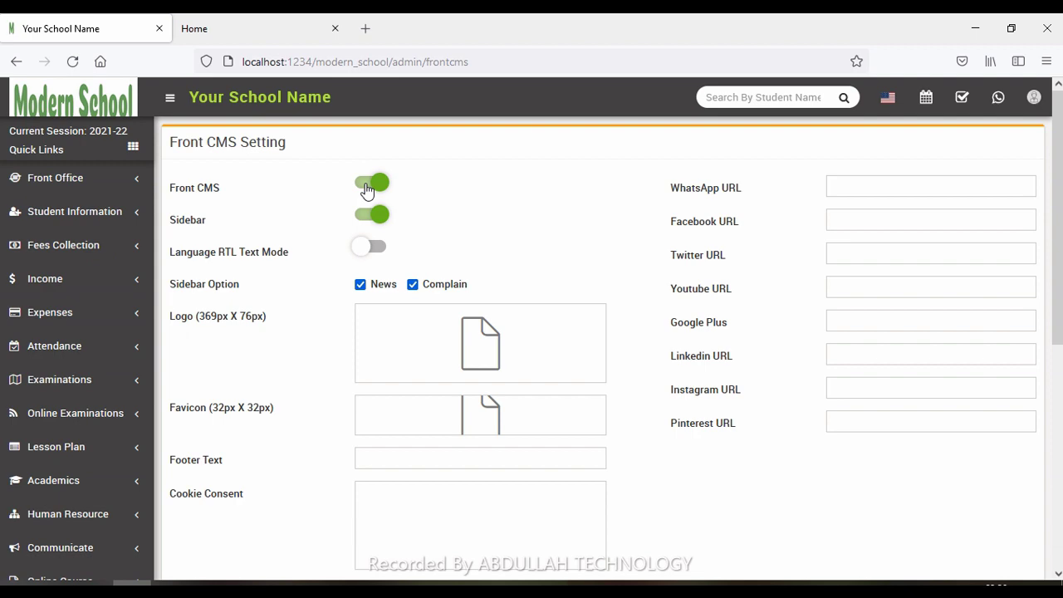
{"action": "scroll", "coordinate": [1056, 216], "scroll_direction": "down", "scroll_amount": 3}
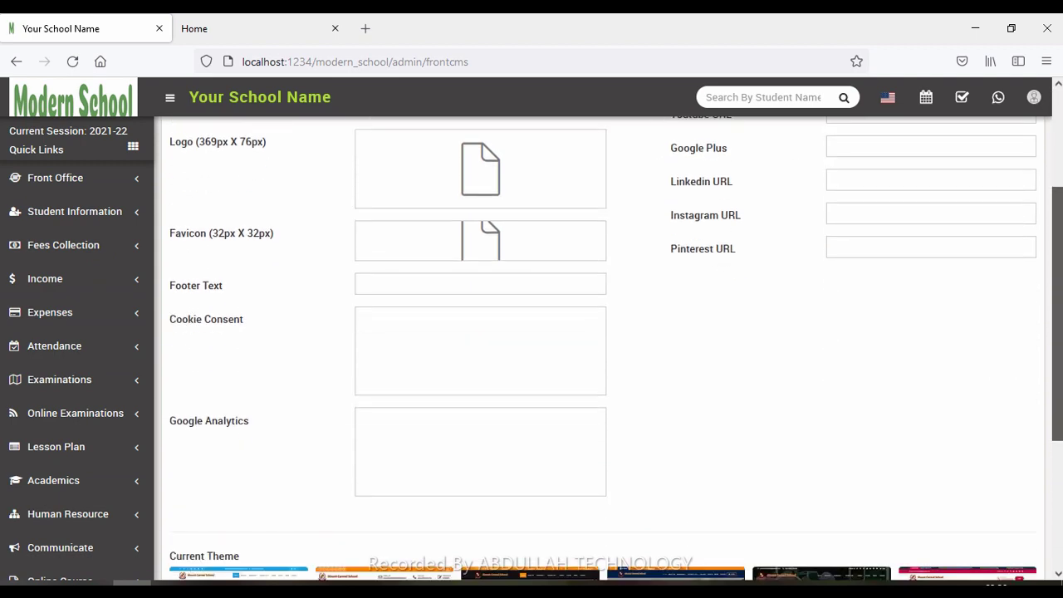
{"action": "scroll", "coordinate": [1056, 216], "scroll_direction": "up", "scroll_amount": 3}
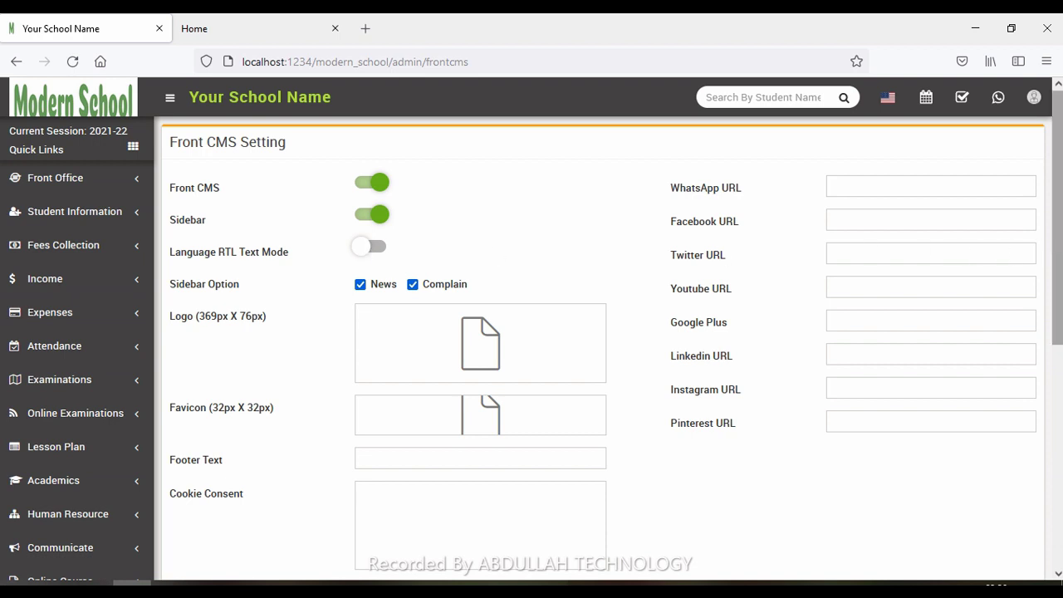
{"action": "scroll", "coordinate": [1044, 248], "scroll_direction": "down", "scroll_amount": 1}
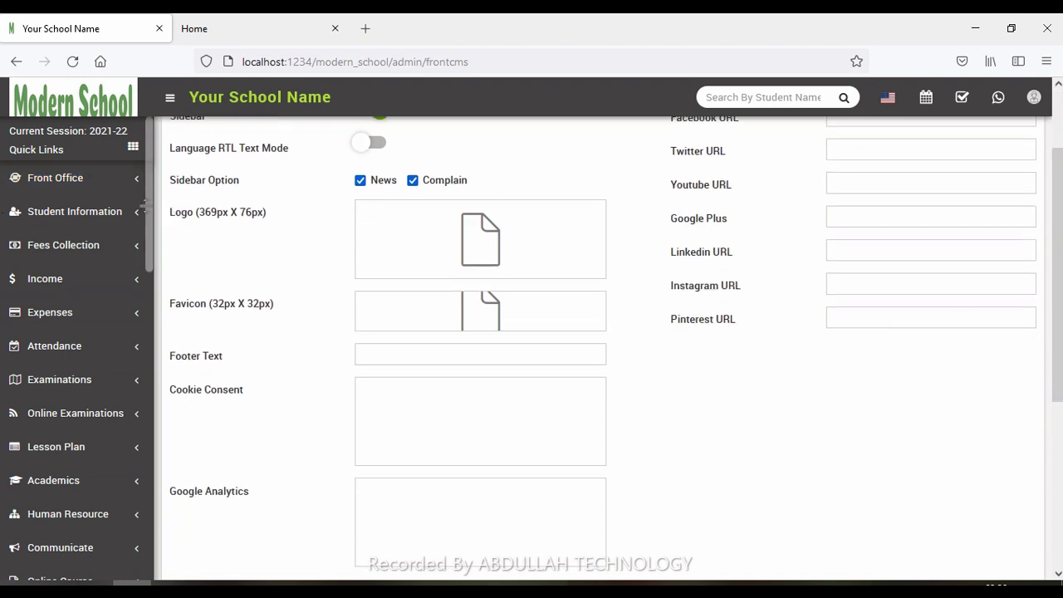
Open Backup / Restore under System Settings and create a backup
{"action": "left_click_drag", "start_coordinate": [147, 206], "coordinate": [199, 547]}
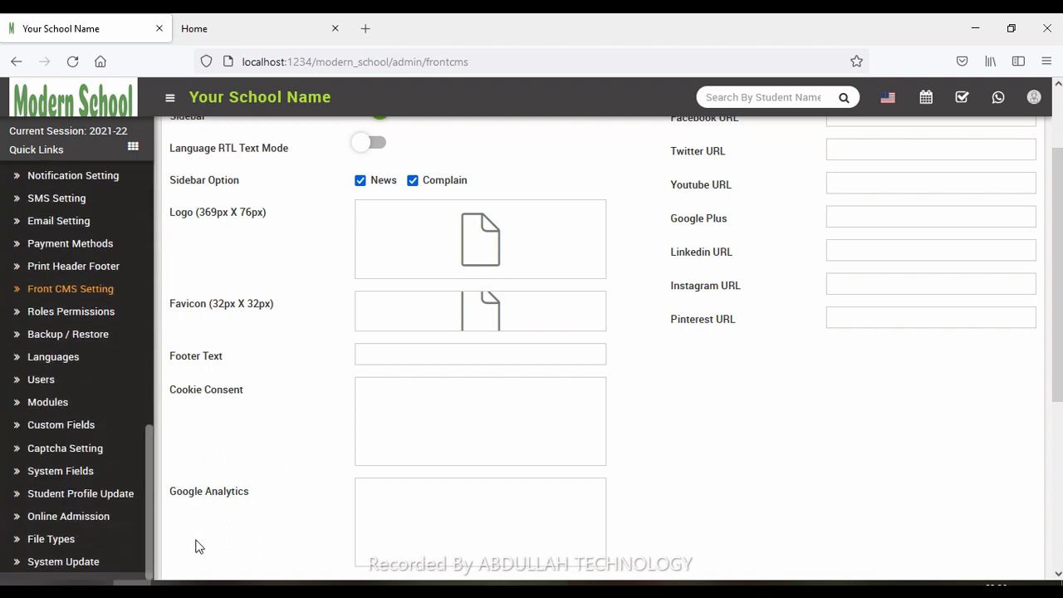
{"action": "left_click", "coordinate": [73, 344]}
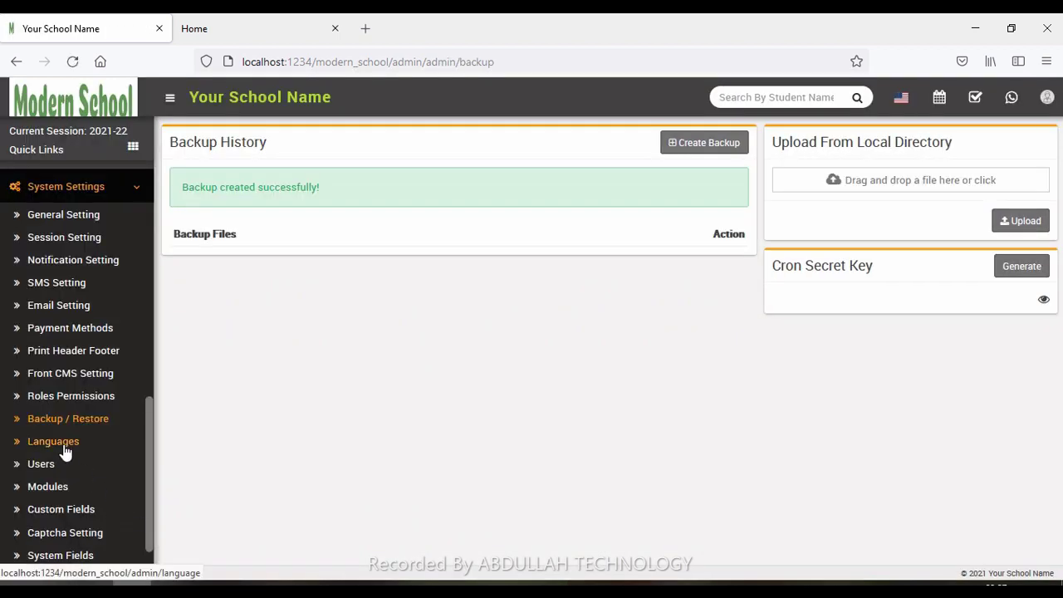
Open Languages under System Settings and look through the whole Language List, including which language is active
{"action": "left_click", "coordinate": [64, 445]}
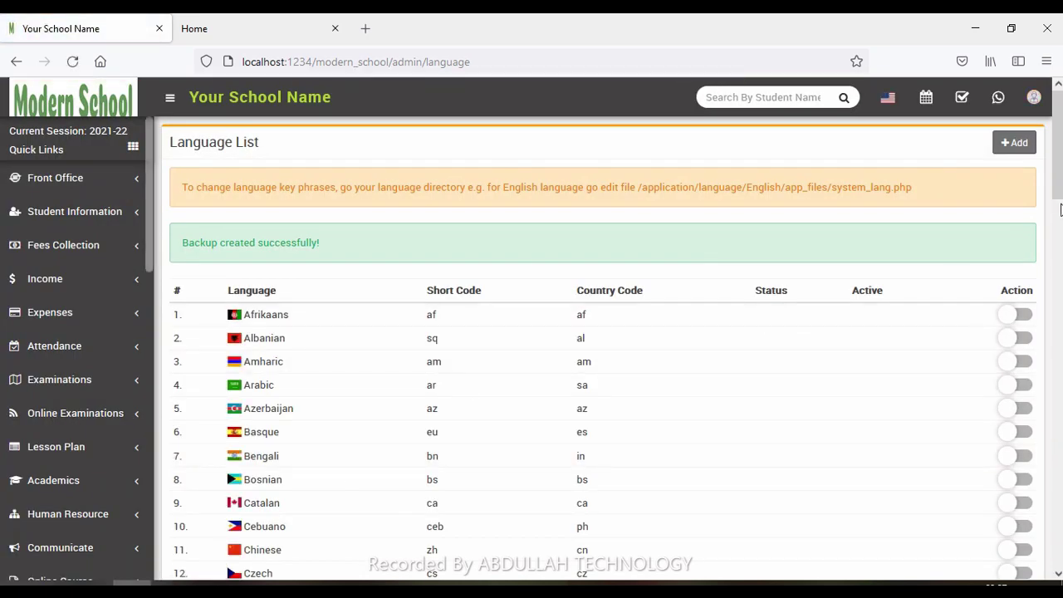
{"action": "scroll", "coordinate": [1060, 209], "scroll_direction": "down", "scroll_amount": 3}
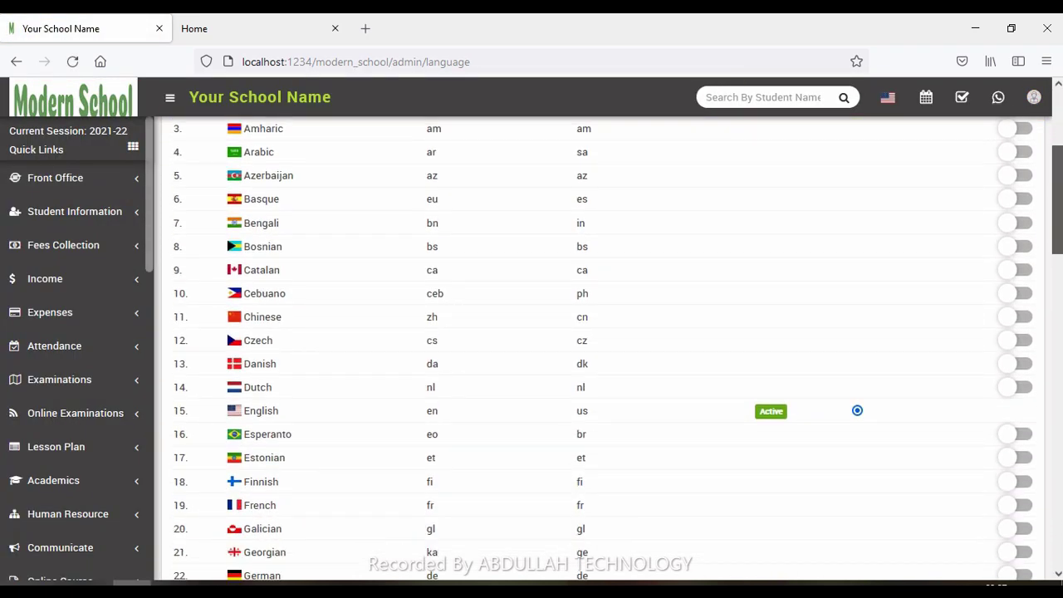
{"action": "scroll", "coordinate": [611, 348], "scroll_direction": "down", "scroll_amount": 2}
{"action": "scroll", "coordinate": [1060, 238], "scroll_direction": "up", "scroll_amount": 3}
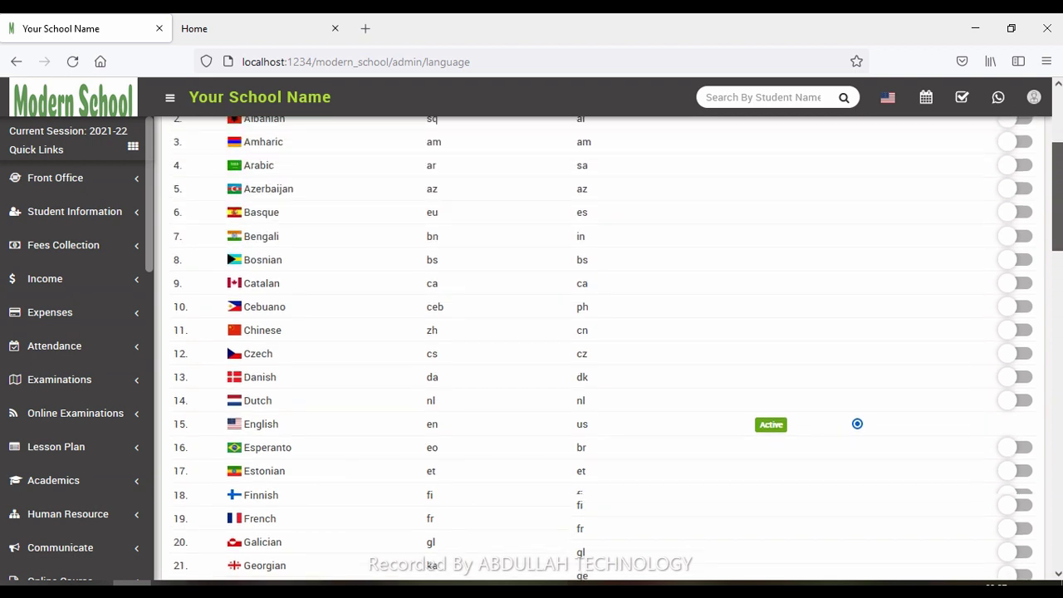
{"action": "scroll", "coordinate": [1060, 239], "scroll_direction": "up", "scroll_amount": 2}
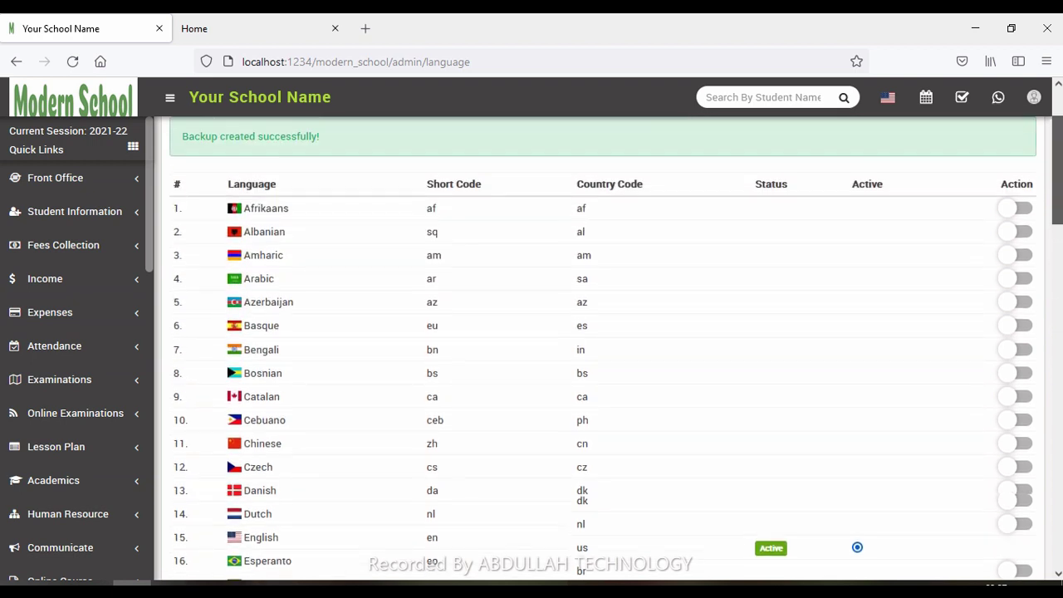
{"action": "scroll", "coordinate": [1060, 238], "scroll_direction": "down", "scroll_amount": 5}
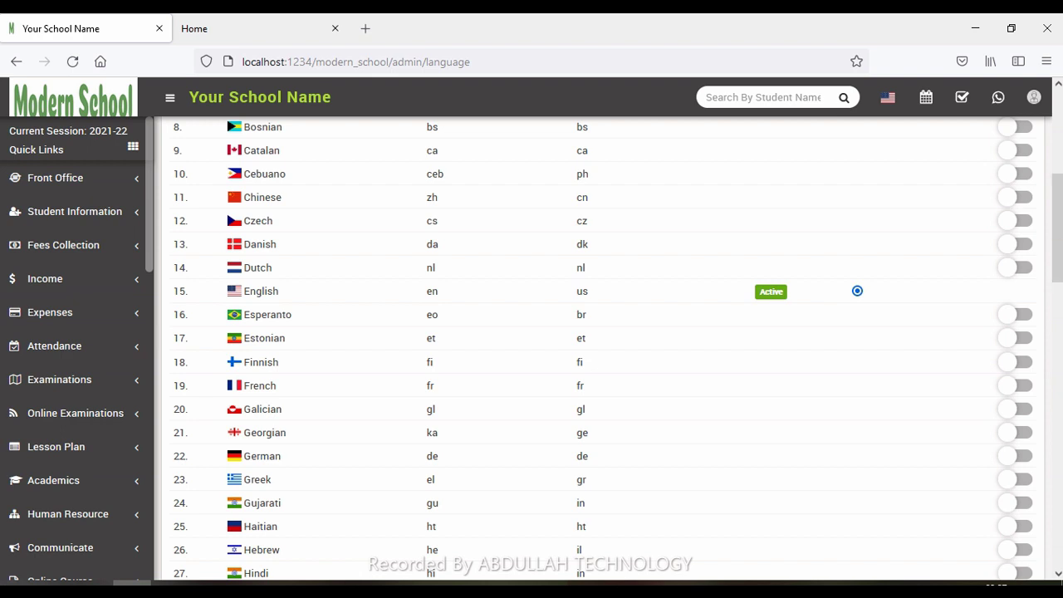
{"action": "scroll", "coordinate": [1052, 247], "scroll_direction": "down", "scroll_amount": 3}
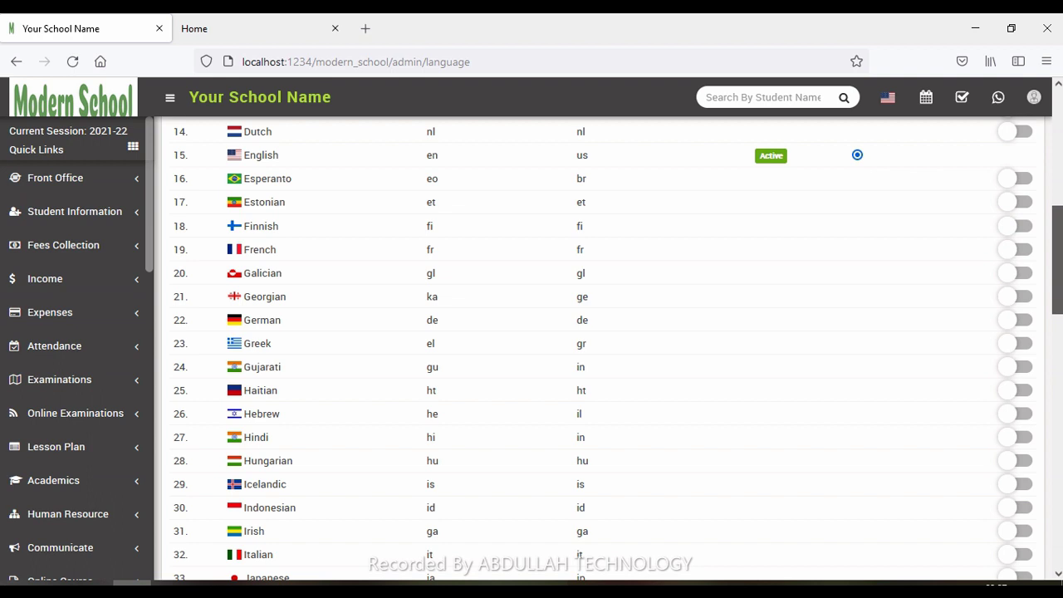
{"action": "scroll", "coordinate": [1053, 266], "scroll_direction": "down", "scroll_amount": 3}
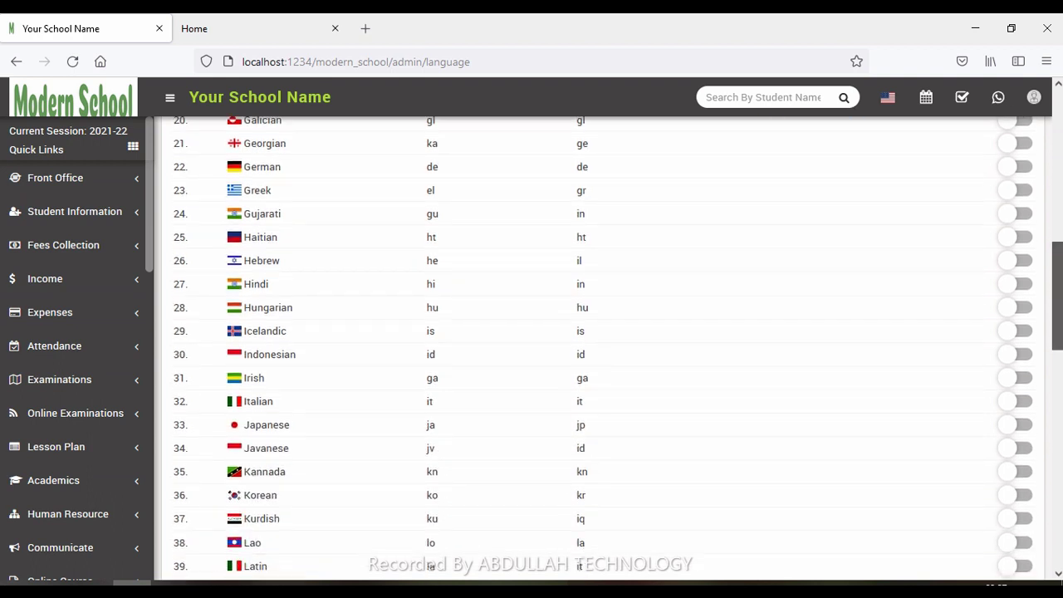
{"action": "scroll", "coordinate": [1053, 282], "scroll_direction": "down", "scroll_amount": 3}
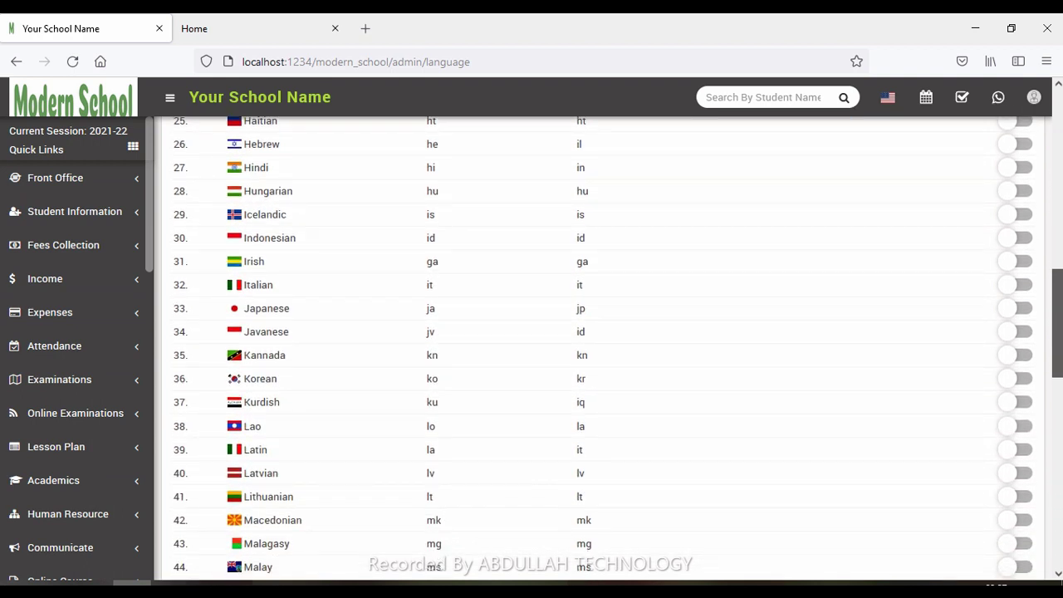
{"action": "scroll", "coordinate": [614, 349], "scroll_direction": "down", "scroll_amount": 15}
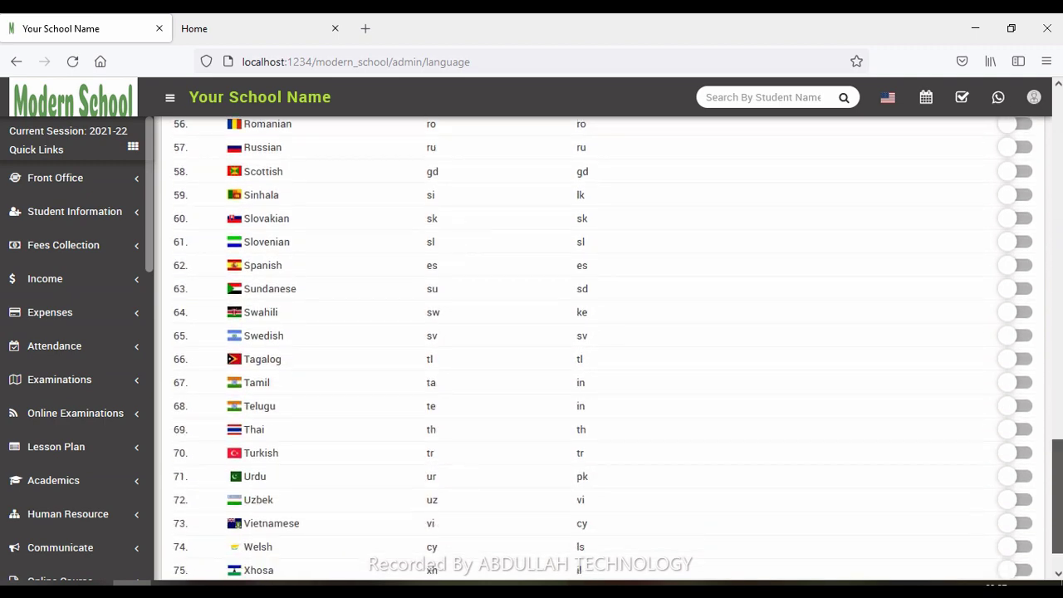
{"action": "scroll", "coordinate": [614, 349], "scroll_direction": "down", "scroll_amount": 2}
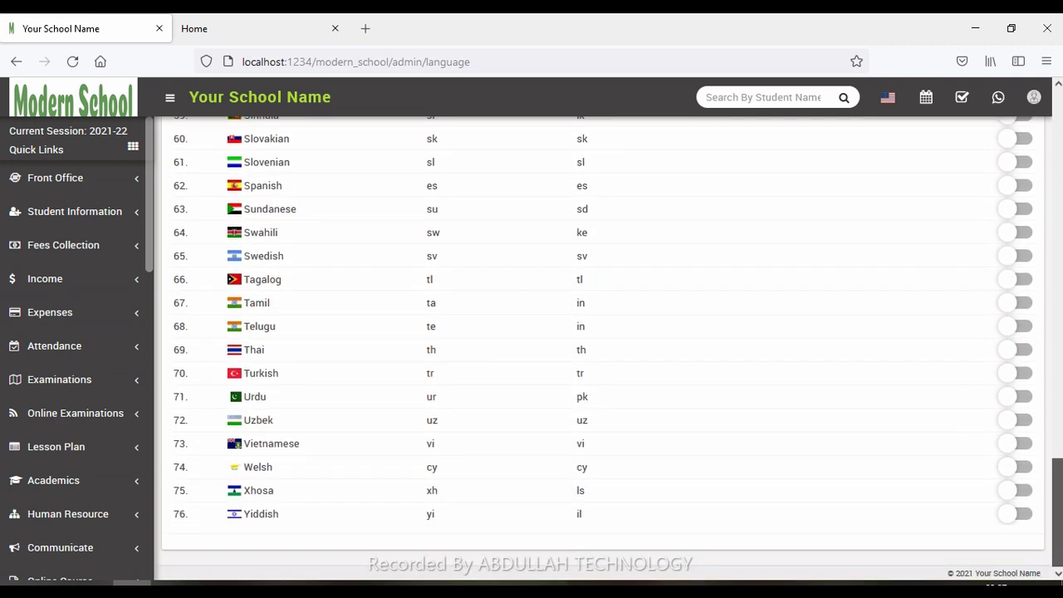
{"action": "scroll", "coordinate": [615, 348], "scroll_direction": "up", "scroll_amount": 20}
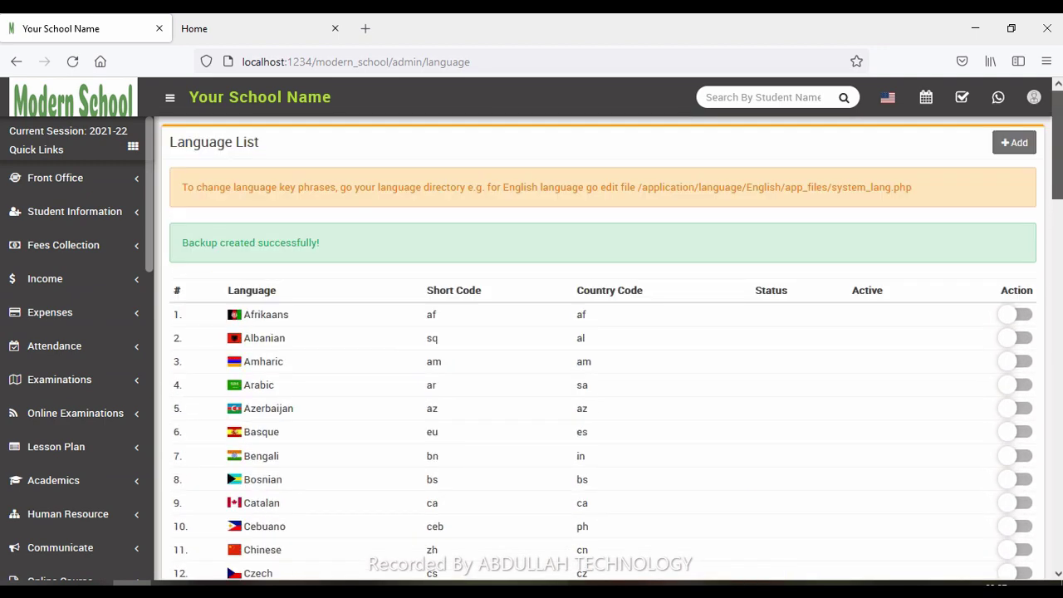
{"action": "scroll", "coordinate": [614, 349], "scroll_direction": "down", "scroll_amount": 3}
{"action": "scroll", "coordinate": [1003, 238], "scroll_direction": "down", "scroll_amount": 3}
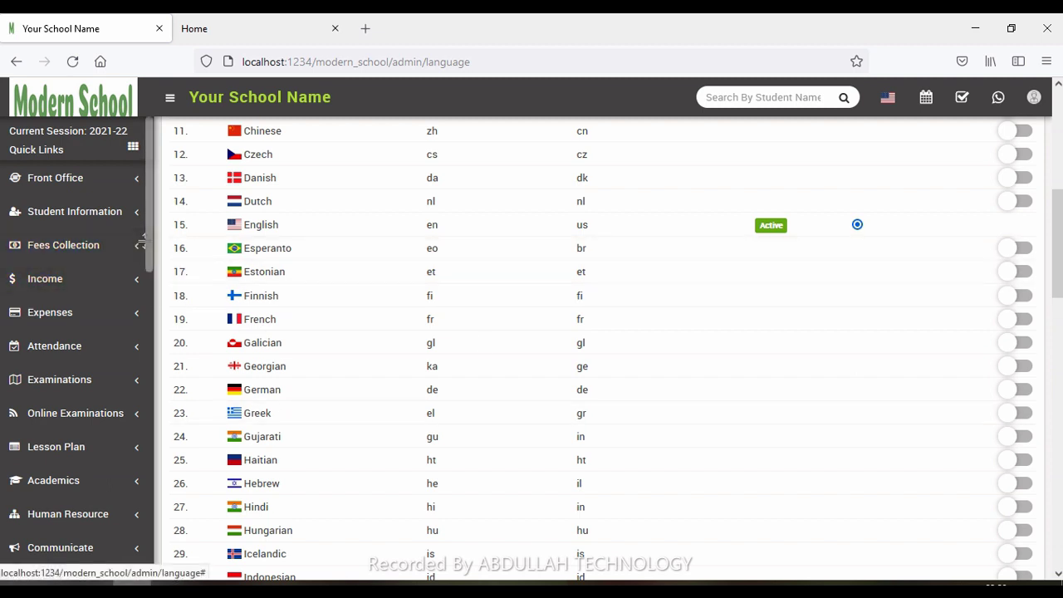
Open Modules under System Settings and look through the System modules down to Online Course
{"action": "left_click_drag", "start_coordinate": [150, 246], "coordinate": [199, 575]}
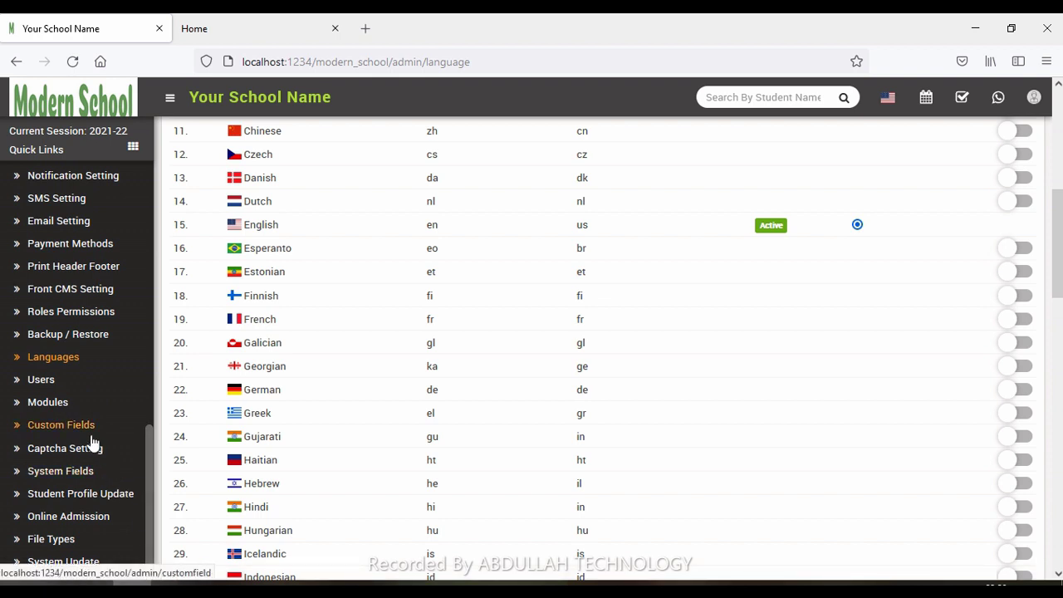
{"action": "left_click", "coordinate": [47, 403]}
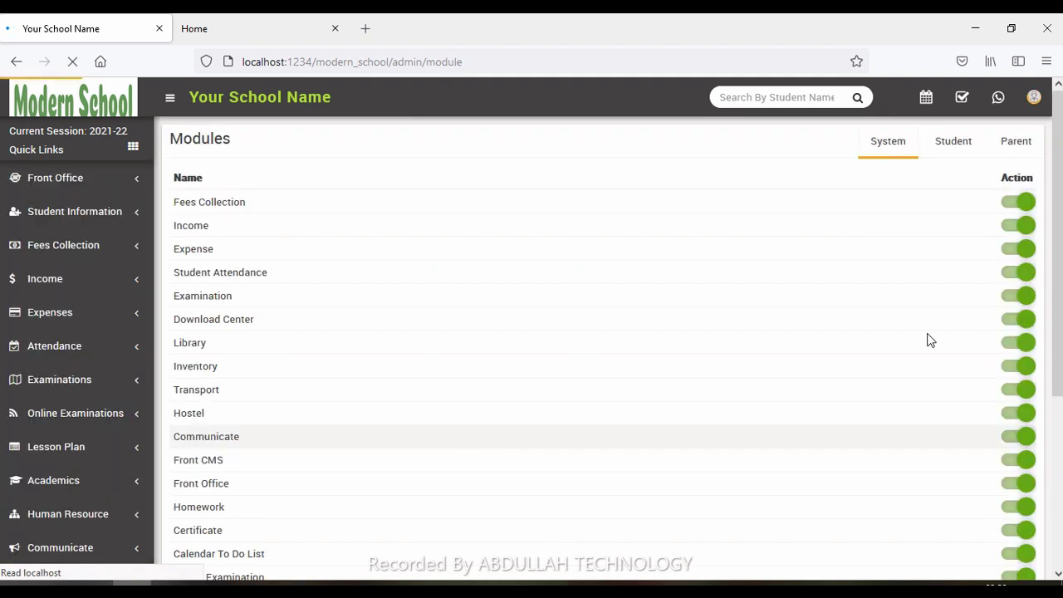
{"action": "scroll", "coordinate": [606, 348], "scroll_direction": "down", "scroll_amount": 5}
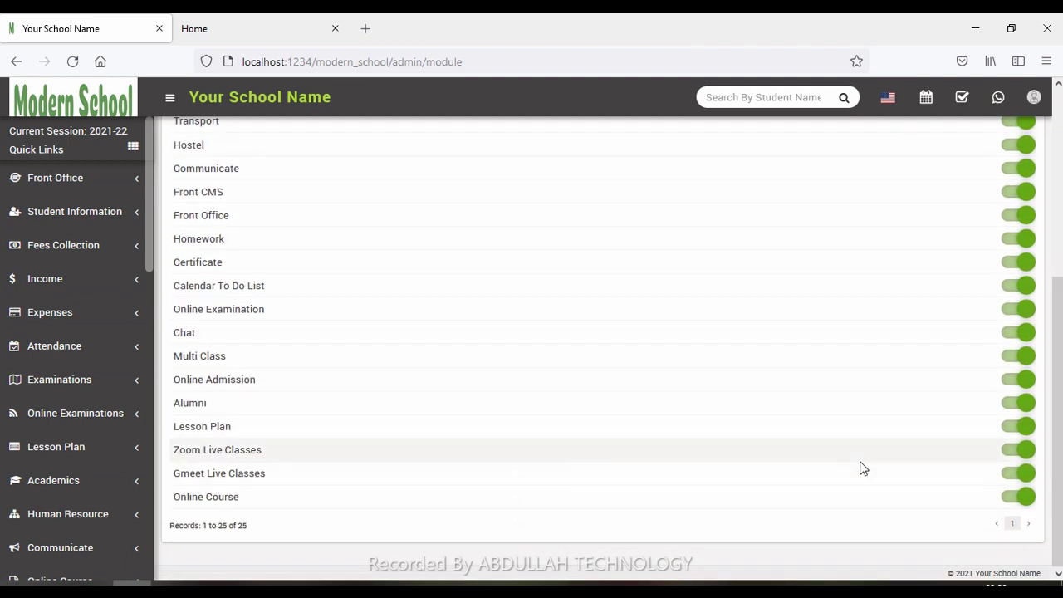
View the Student Profile Update page under System Settings and open the Online Admission settings
{"action": "left_click_drag", "start_coordinate": [148, 232], "coordinate": [160, 569]}
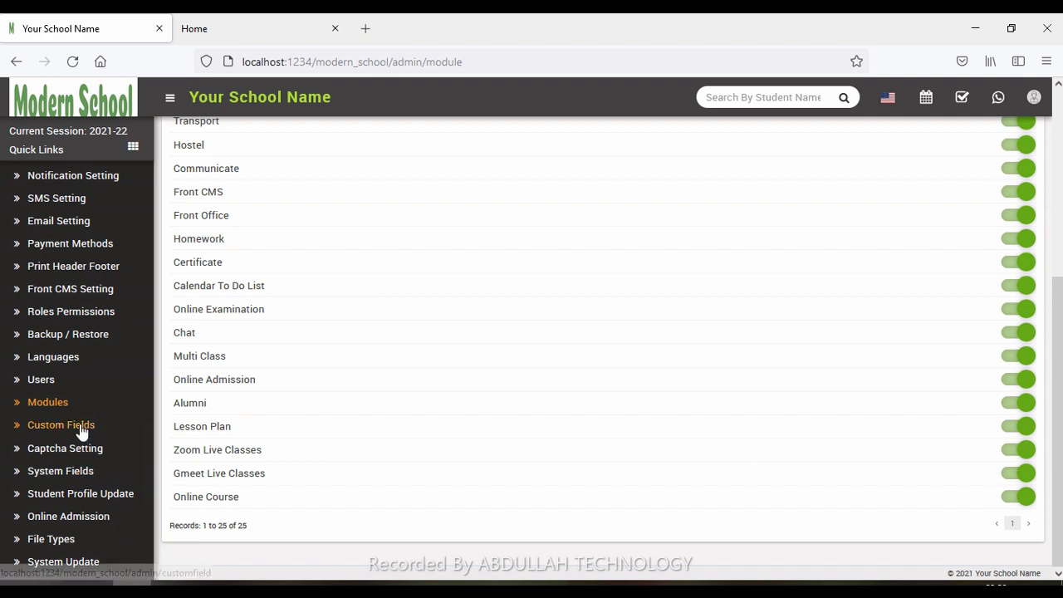
{"action": "left_click", "coordinate": [88, 495]}
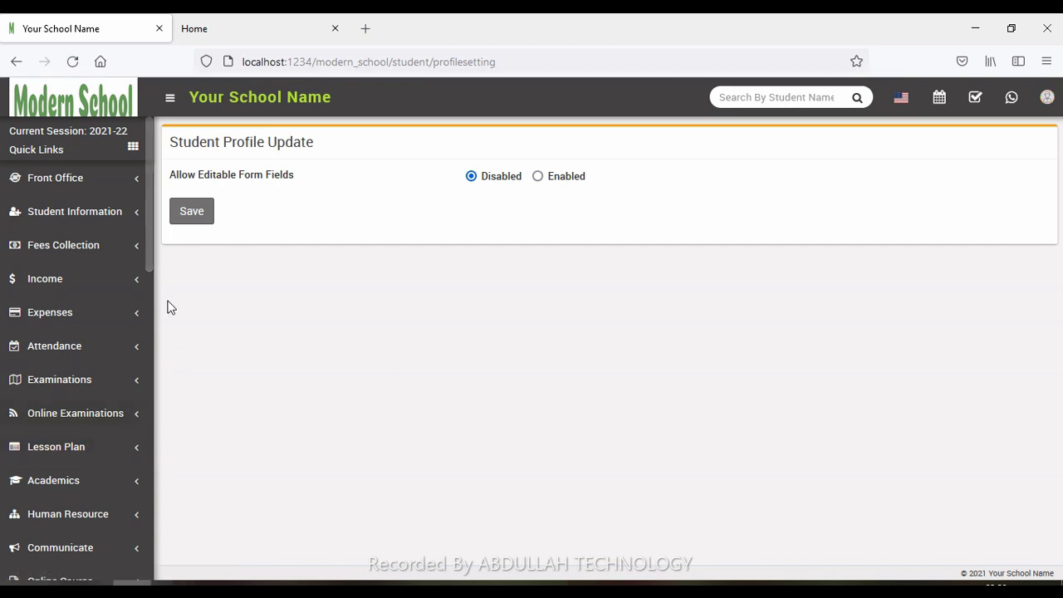
{"action": "left_click_drag", "start_coordinate": [146, 219], "coordinate": [200, 532]}
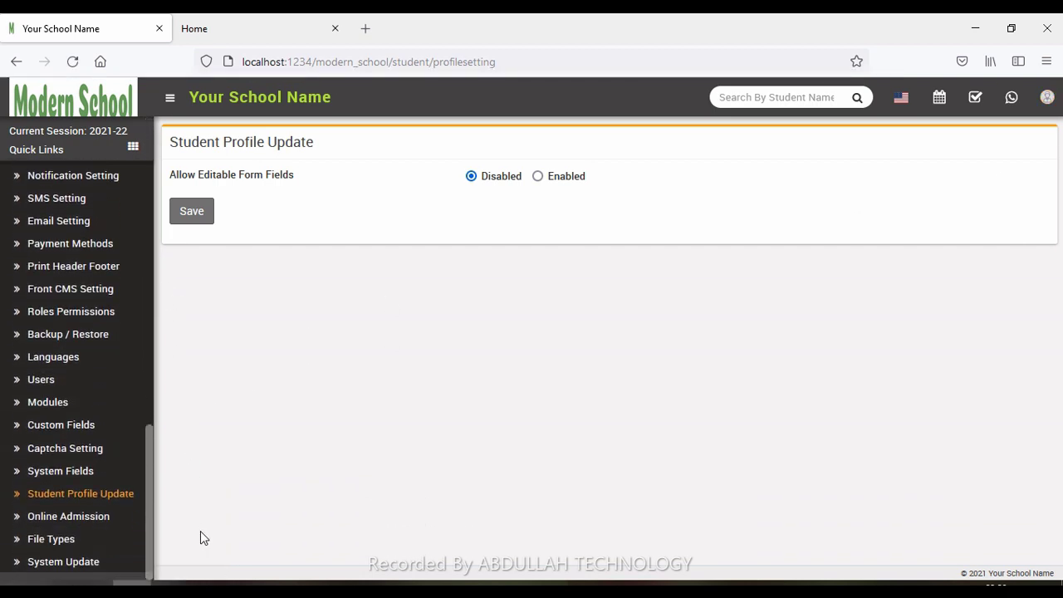
{"action": "left_click", "coordinate": [81, 514]}
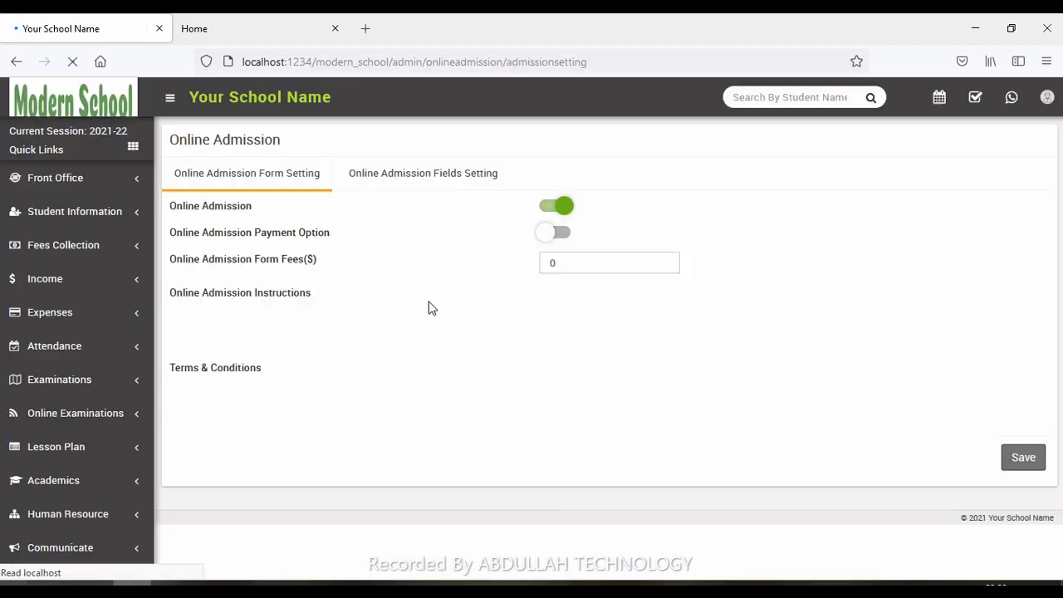
Switch to the public school website and look through its Online Admission form down to the Upload Documents section
{"action": "left_click", "coordinate": [232, 25]}
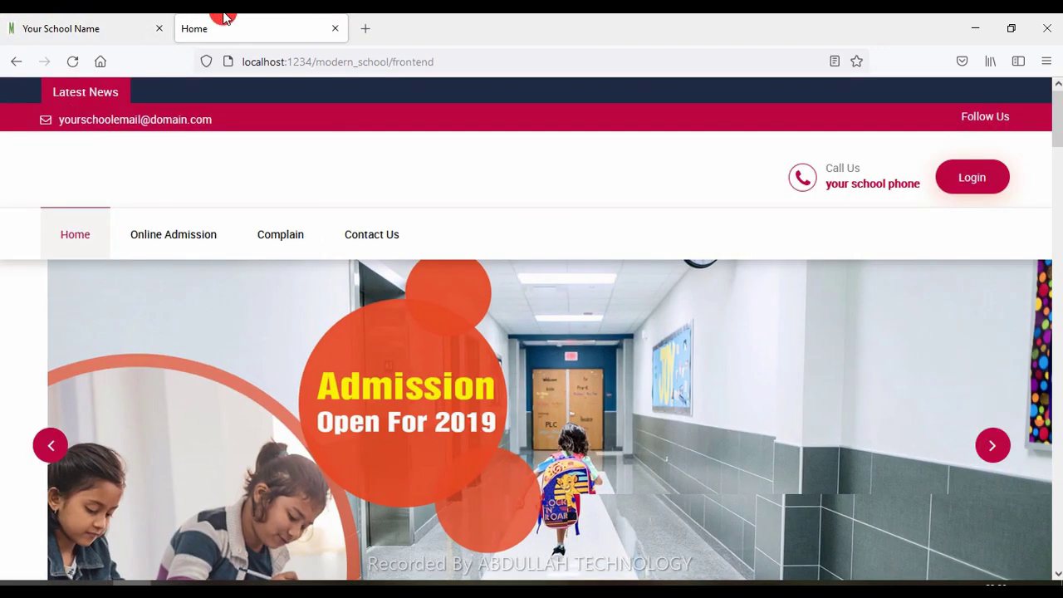
{"action": "left_click", "coordinate": [153, 244]}
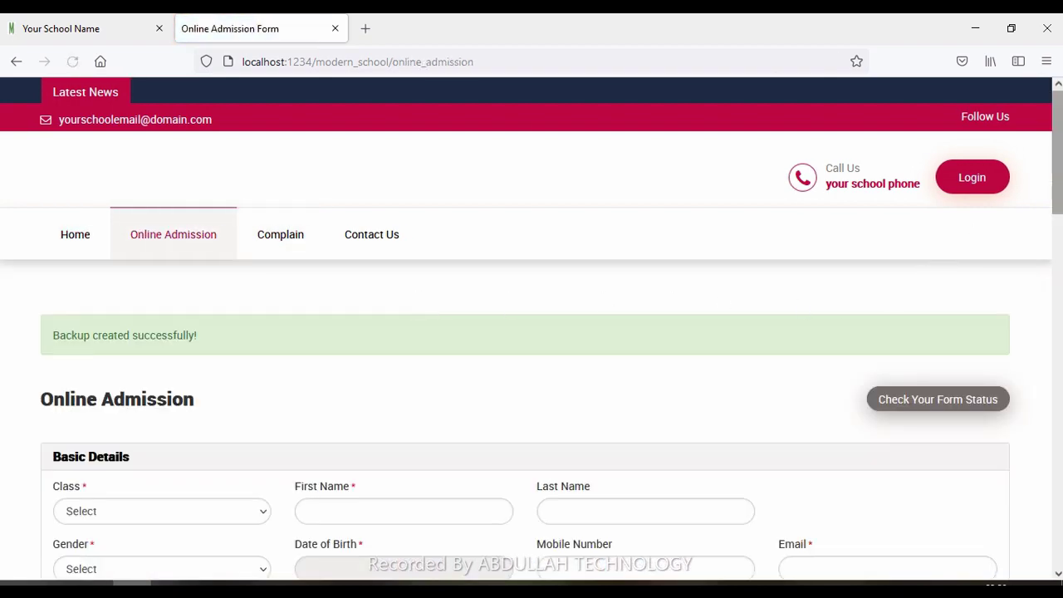
{"action": "scroll", "coordinate": [901, 295], "scroll_direction": "down", "scroll_amount": 10}
{"action": "scroll", "coordinate": [358, 210], "scroll_direction": "down", "scroll_amount": 2}
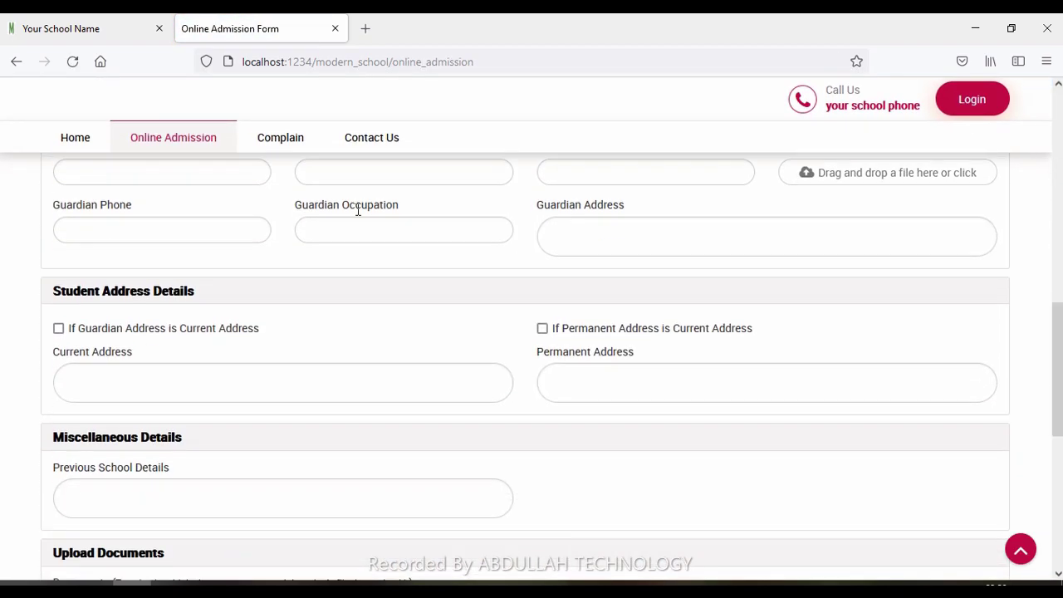
Return to the admin Online Admission settings and try enabling the Online Admission Payment Option with its form fees field
{"action": "left_click", "coordinate": [87, 29]}
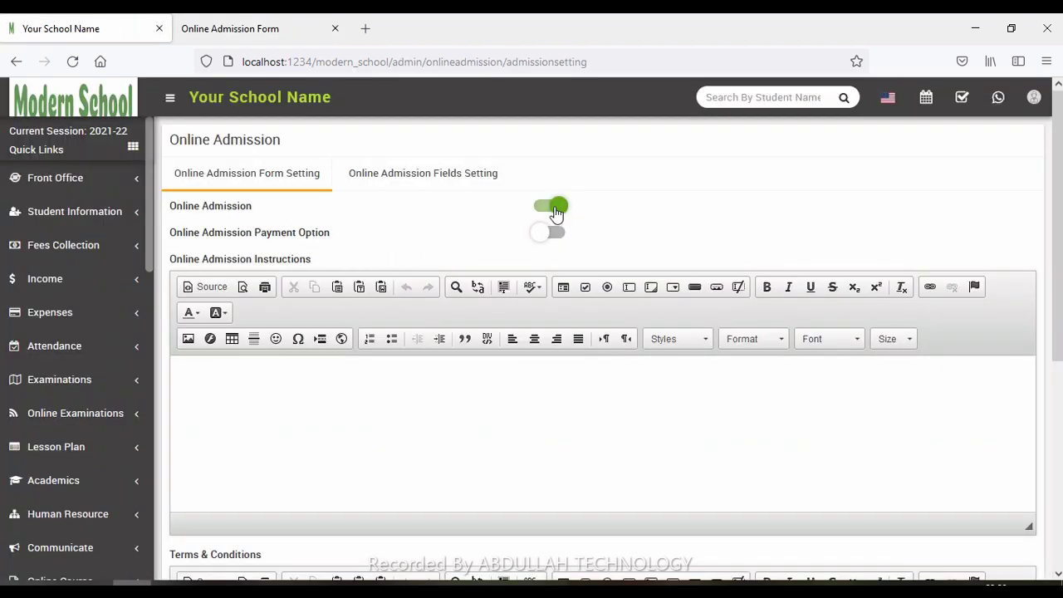
{"action": "left_click", "coordinate": [555, 237]}
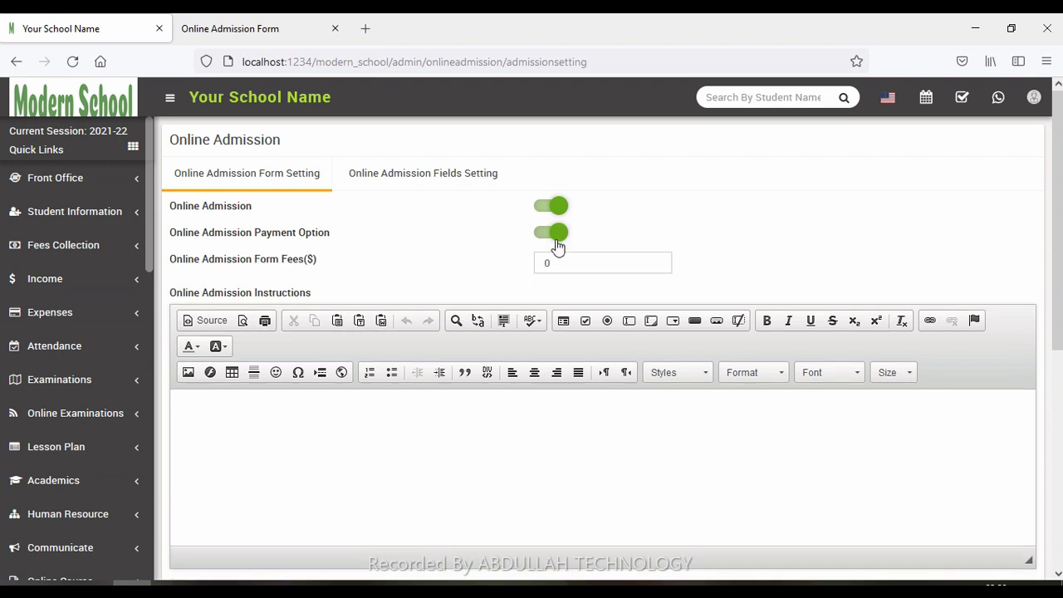
{"action": "double_click", "coordinate": [548, 263]}
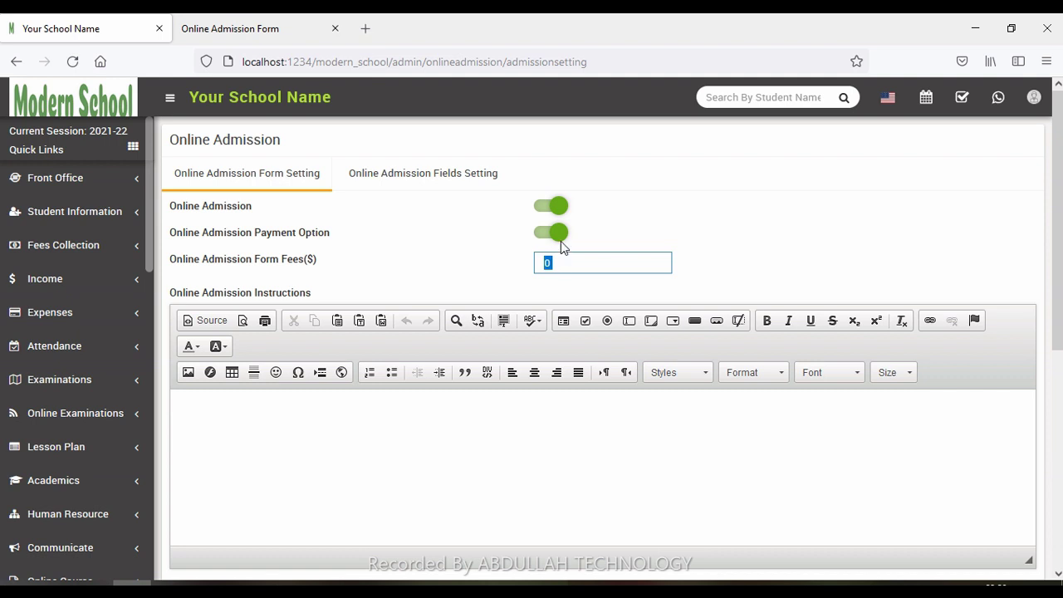
{"action": "left_click", "coordinate": [556, 234]}
Open Online Admission Fields Setting and look through the form field toggles down to Note
{"action": "left_click", "coordinate": [432, 174]}
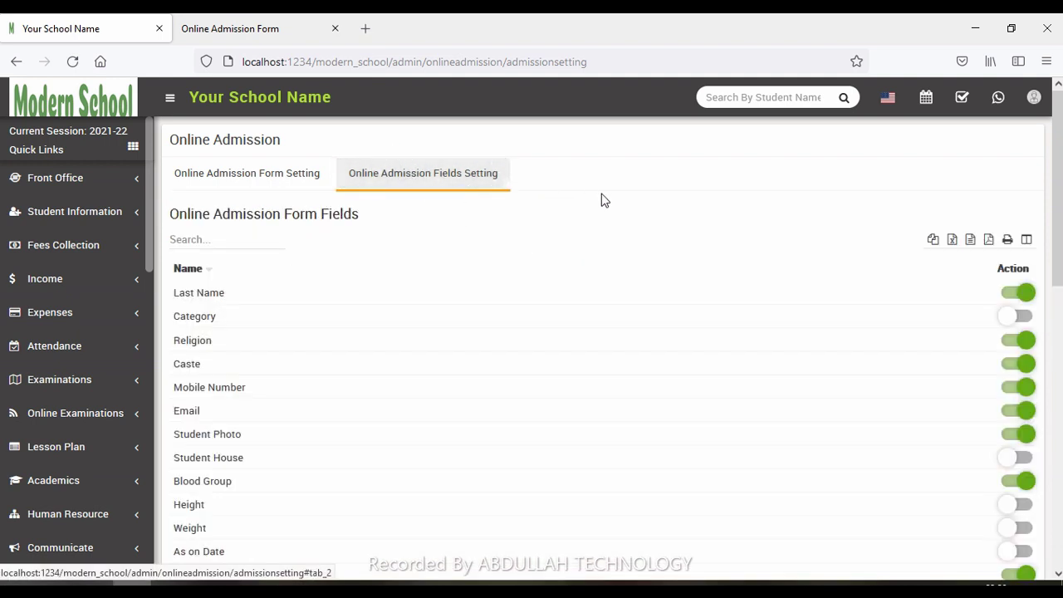
{"action": "left_click_drag", "start_coordinate": [1058, 189], "coordinate": [1058, 470]}
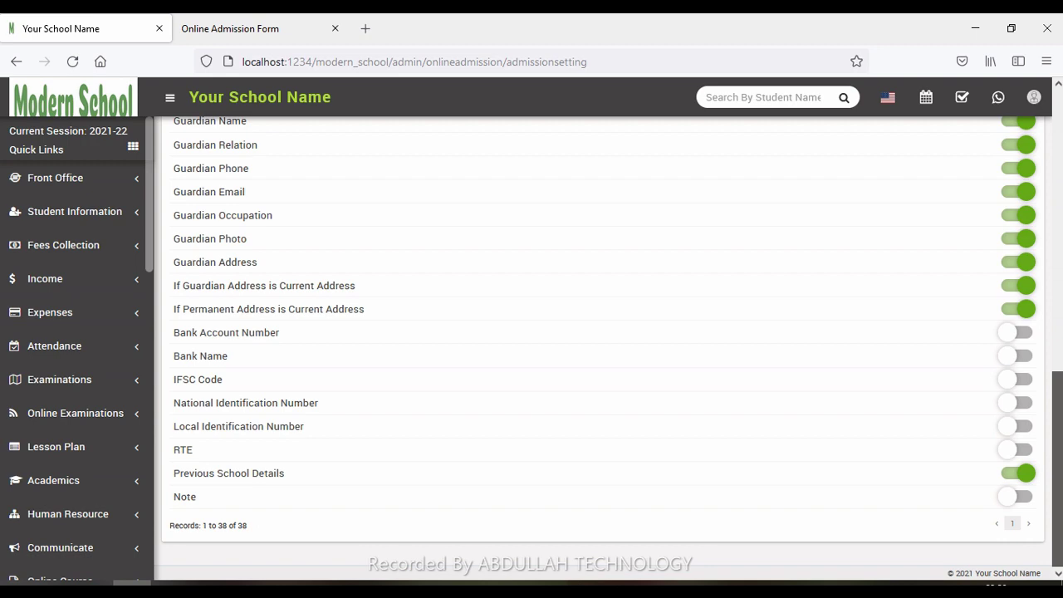
{"action": "scroll", "coordinate": [598, 349], "scroll_direction": "up", "scroll_amount": 2}
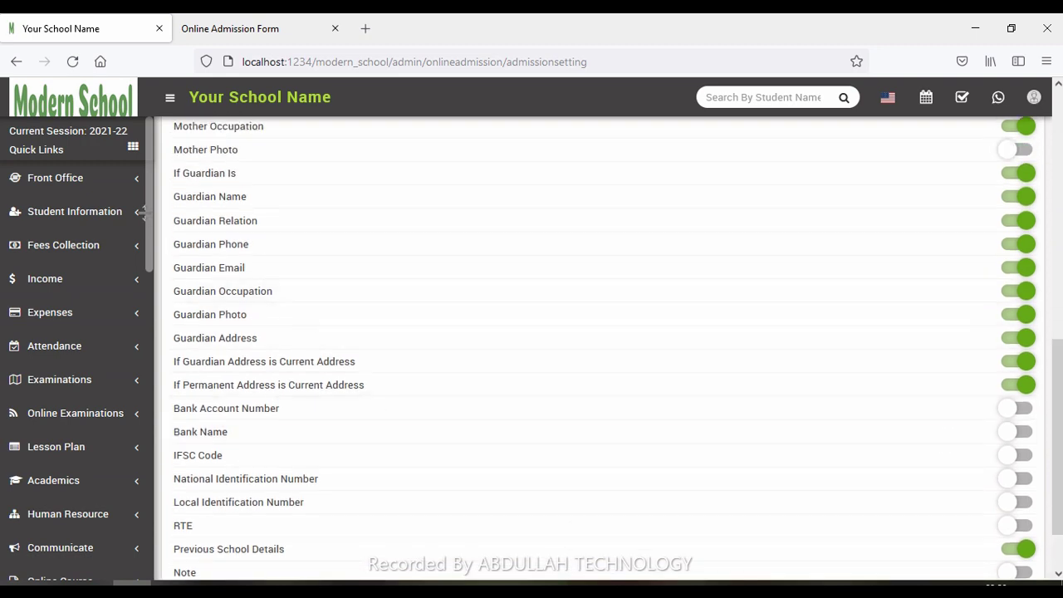
Open the File Types page under System Settings and save its file and image upload settings as they are
{"action": "left_click_drag", "start_coordinate": [146, 213], "coordinate": [175, 548]}
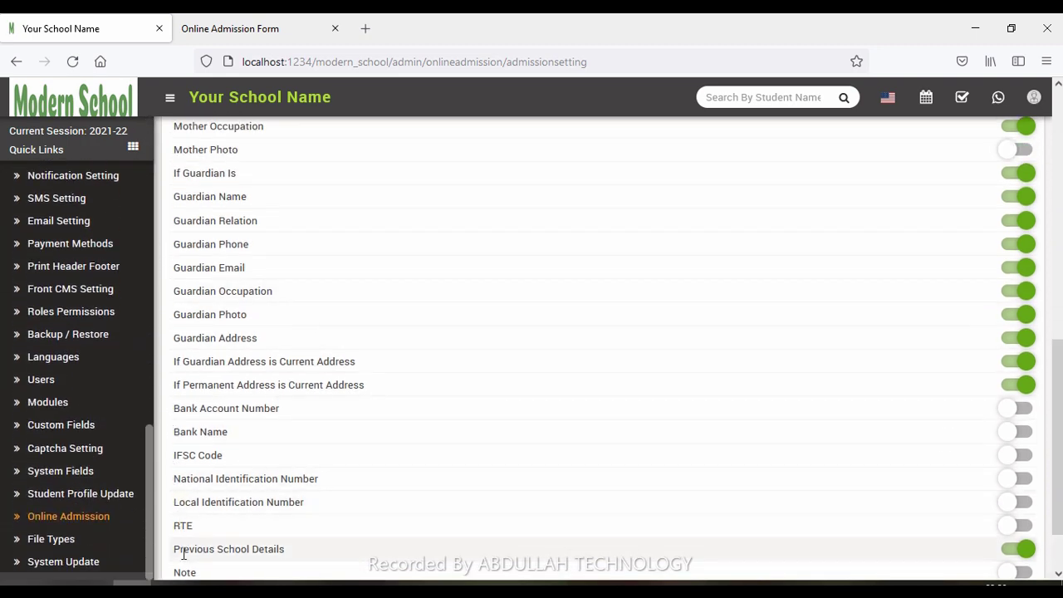
{"action": "left_click", "coordinate": [94, 540]}
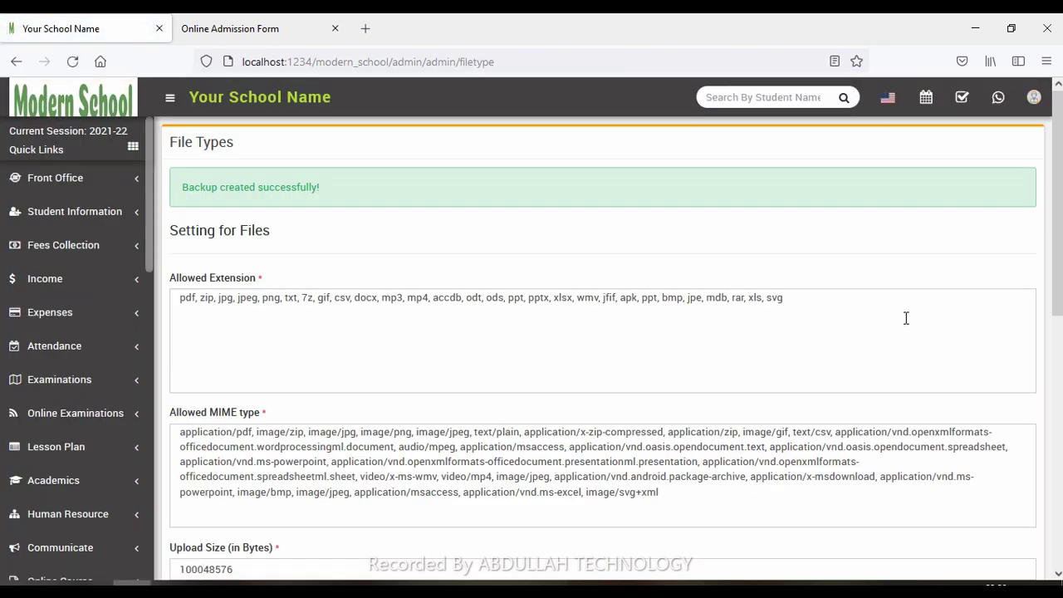
{"action": "scroll", "coordinate": [1057, 232], "scroll_direction": "down", "scroll_amount": 2}
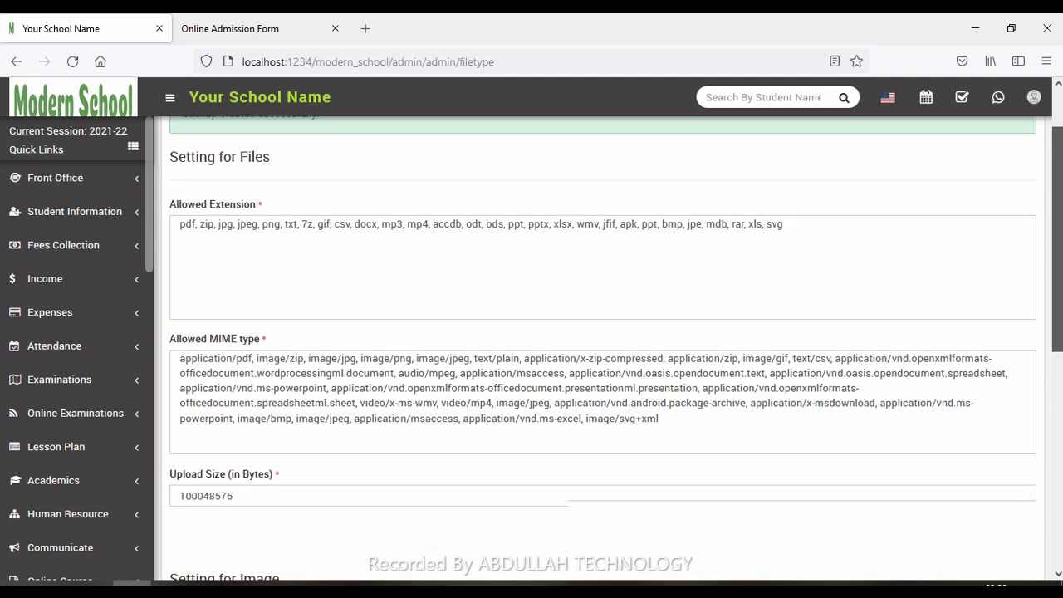
{"action": "scroll", "coordinate": [614, 347], "scroll_direction": "down", "scroll_amount": 7}
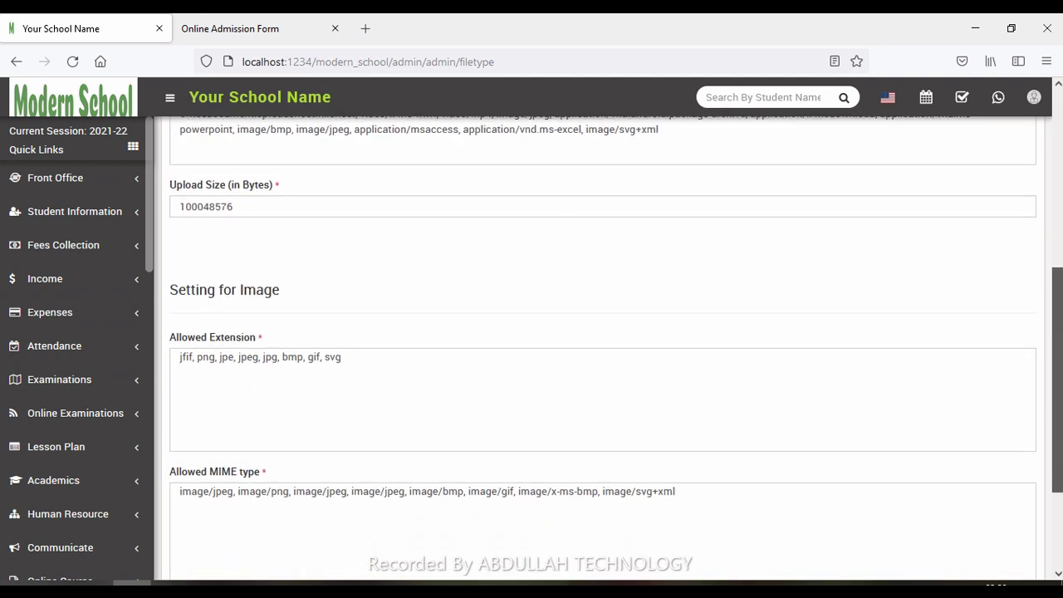
{"action": "scroll", "coordinate": [615, 347], "scroll_direction": "down", "scroll_amount": 3}
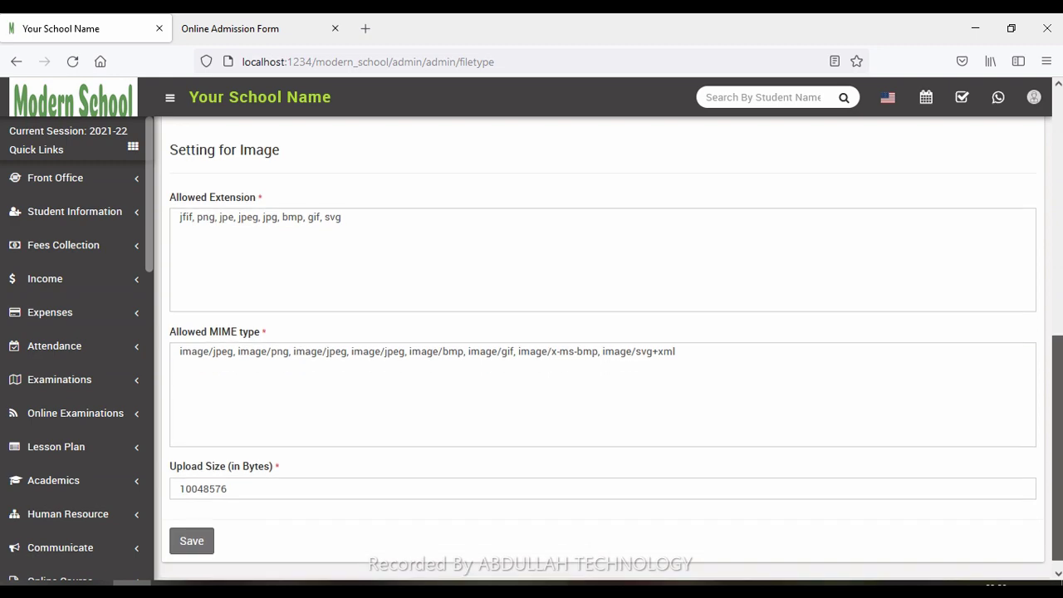
{"action": "left_click", "coordinate": [191, 541]}
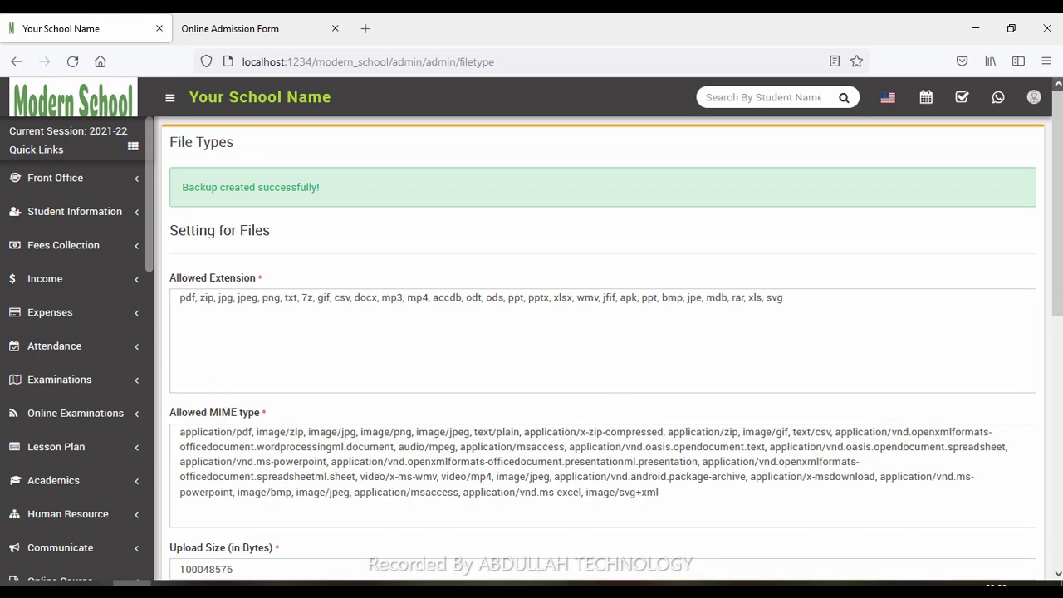
Examine the Upload Size (in Bytes) value in the Setting for Files section of File Types
{"action": "scroll", "coordinate": [188, 310], "scroll_direction": "down", "scroll_amount": 6}
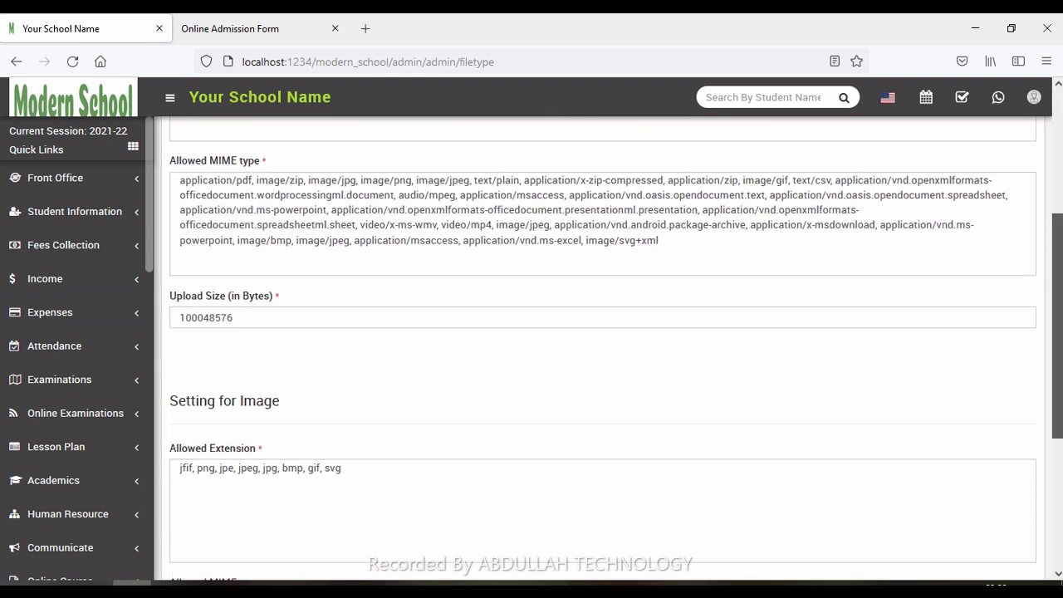
{"action": "left_click_drag", "start_coordinate": [237, 320], "coordinate": [173, 331]}
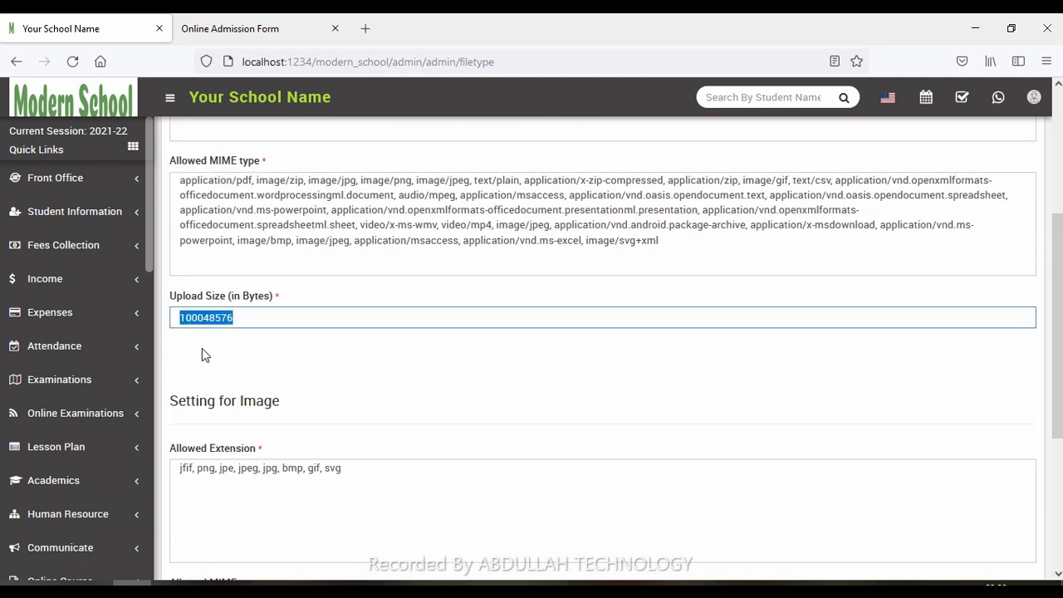
{"action": "left_click", "coordinate": [221, 357]}
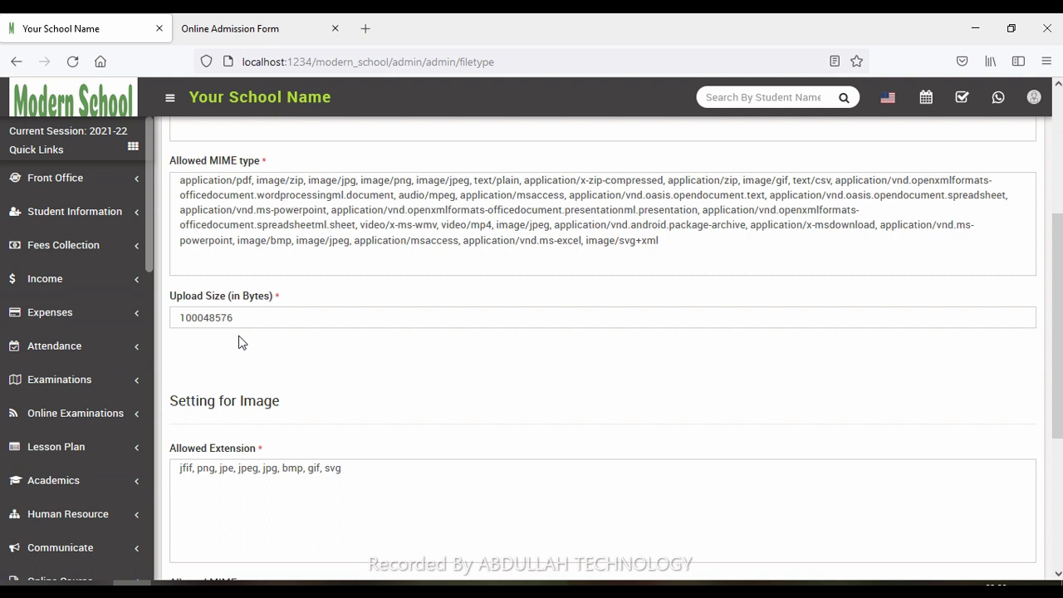
{"action": "left_click_drag", "start_coordinate": [251, 317], "coordinate": [190, 332]}
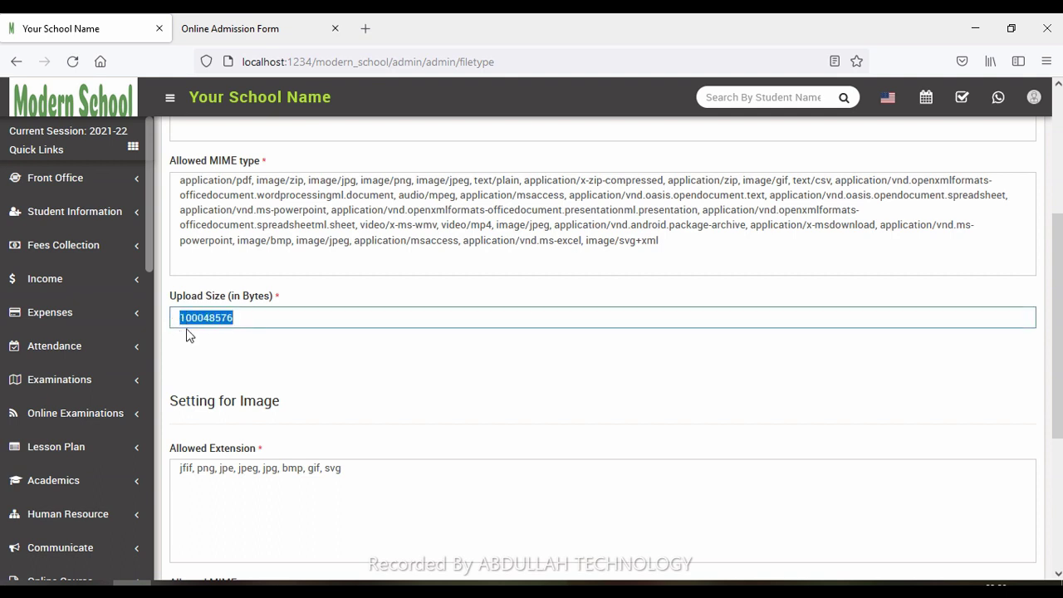
{"action": "left_click", "coordinate": [269, 388]}
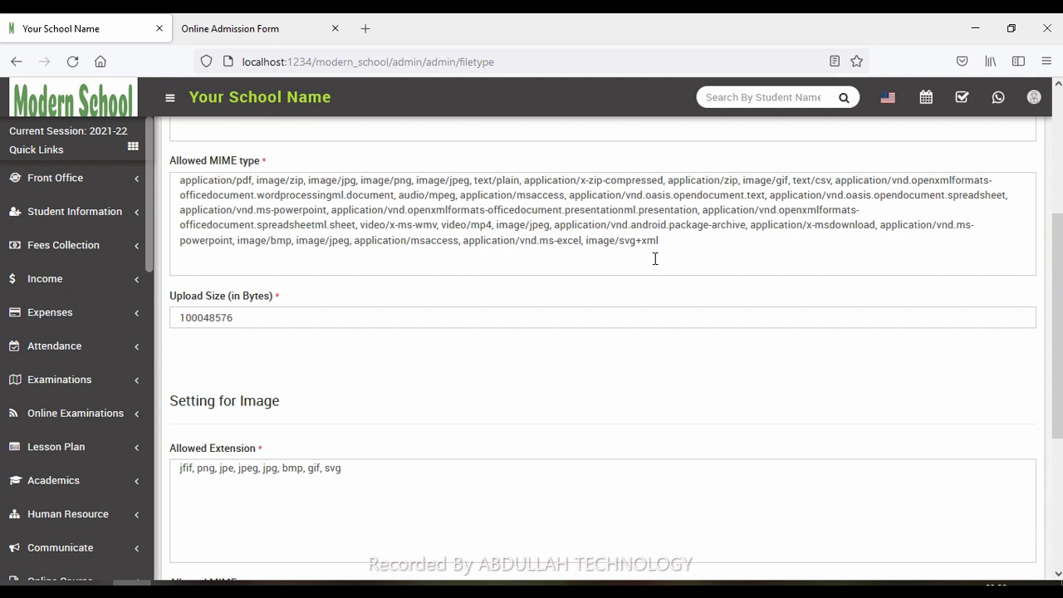